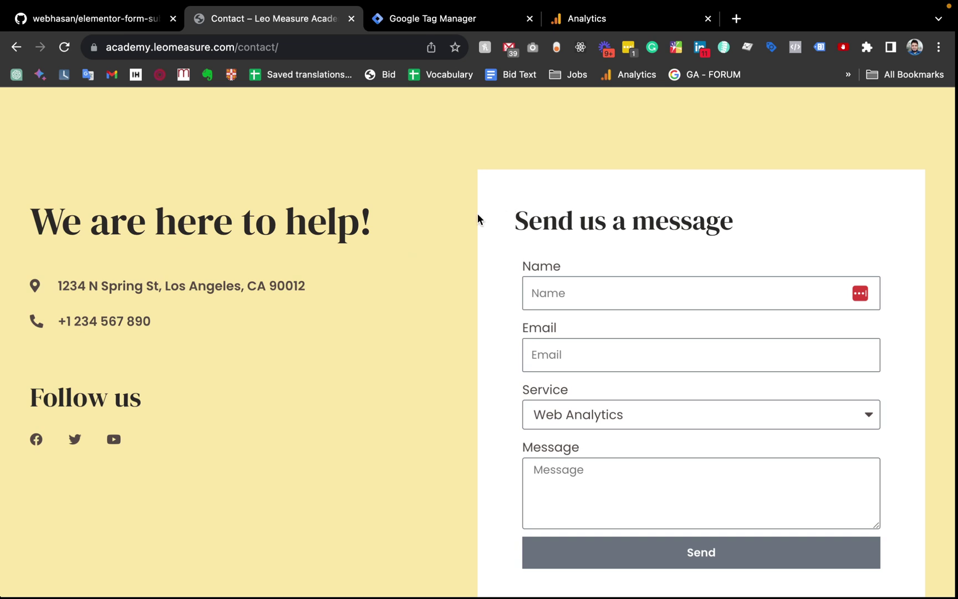
Step: Read the How to use instructions in the elementor-form-submit-datalayer README on GitHub
scroll(477, 216, down, 1)
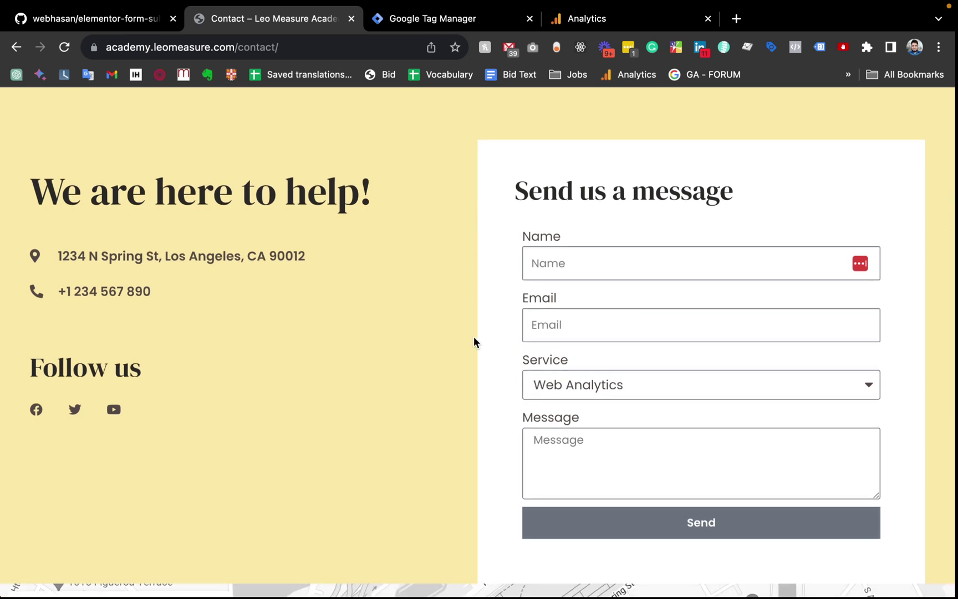
scroll(474, 342, down, 1)
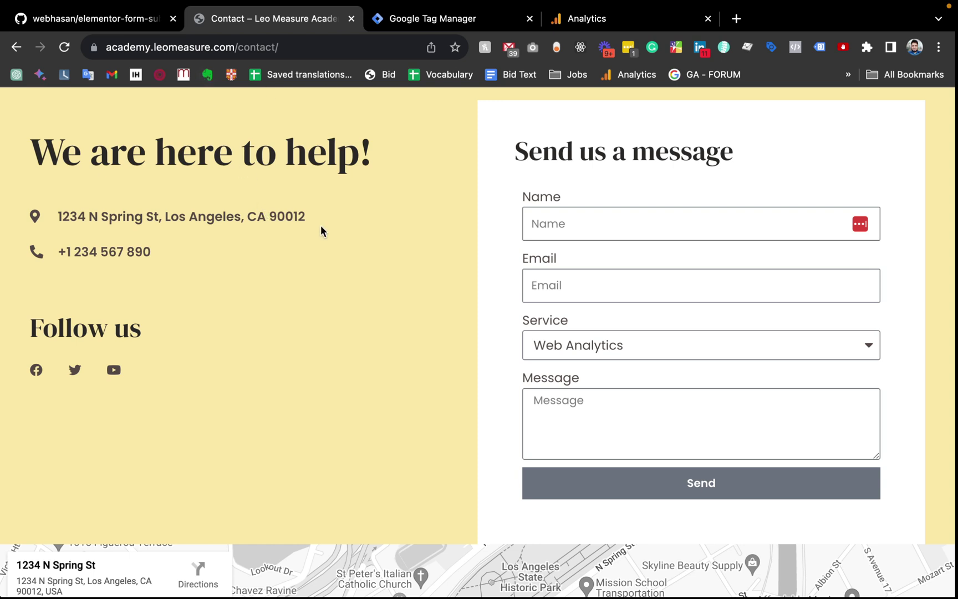
click(130, 18)
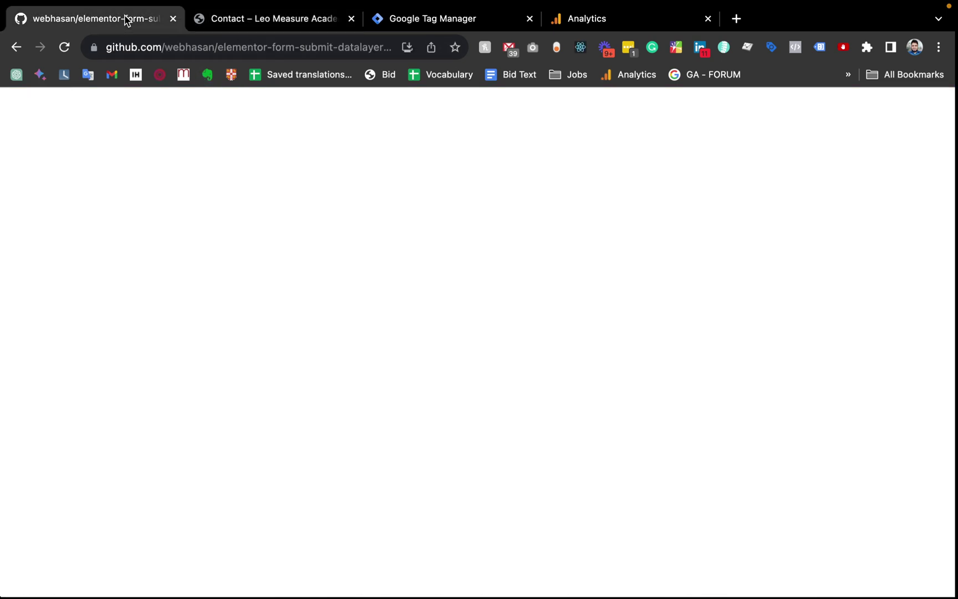
scroll(298, 387, down, 7)
scroll(298, 386, up, 10)
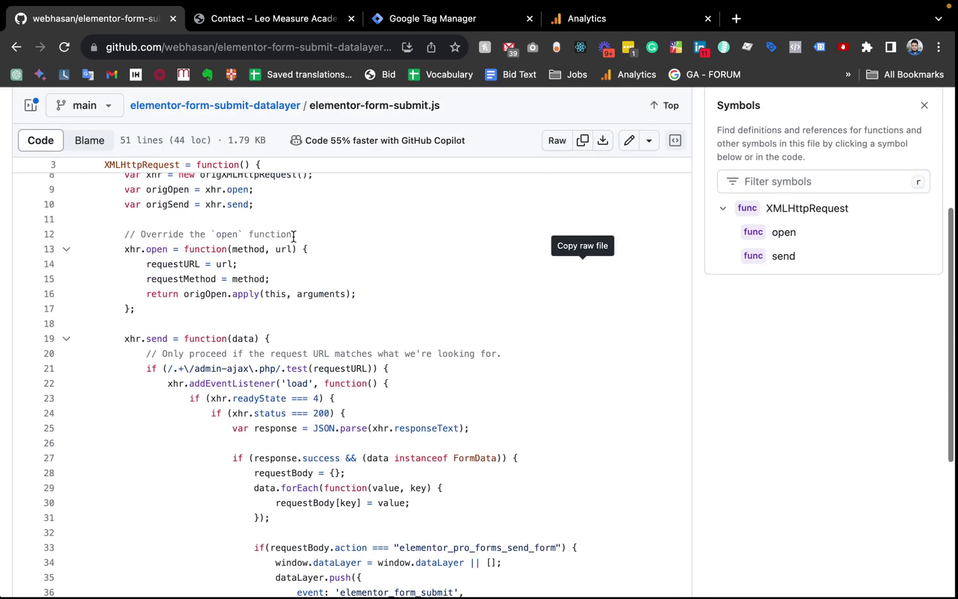
click(227, 189)
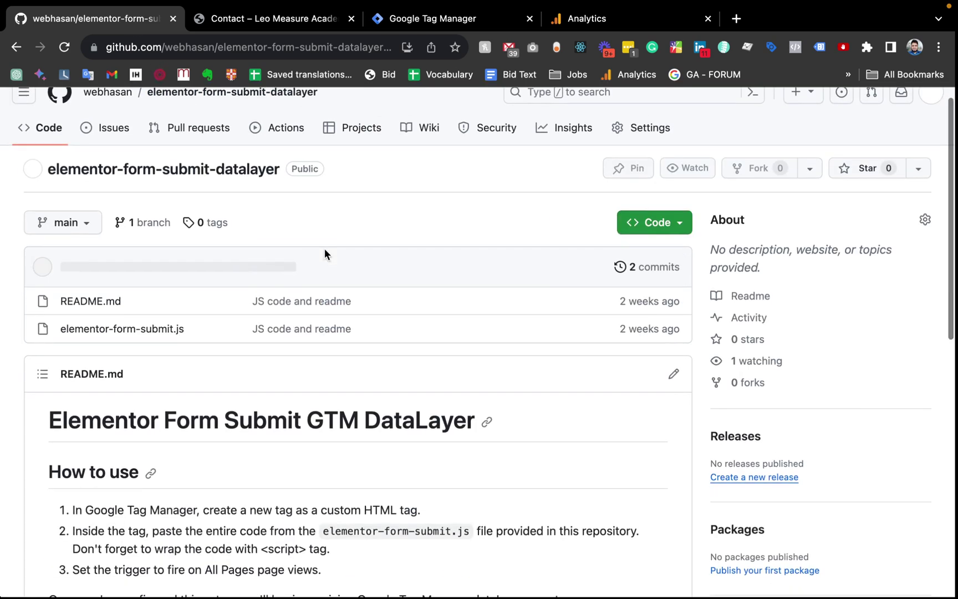
scroll(324, 248, down, 4)
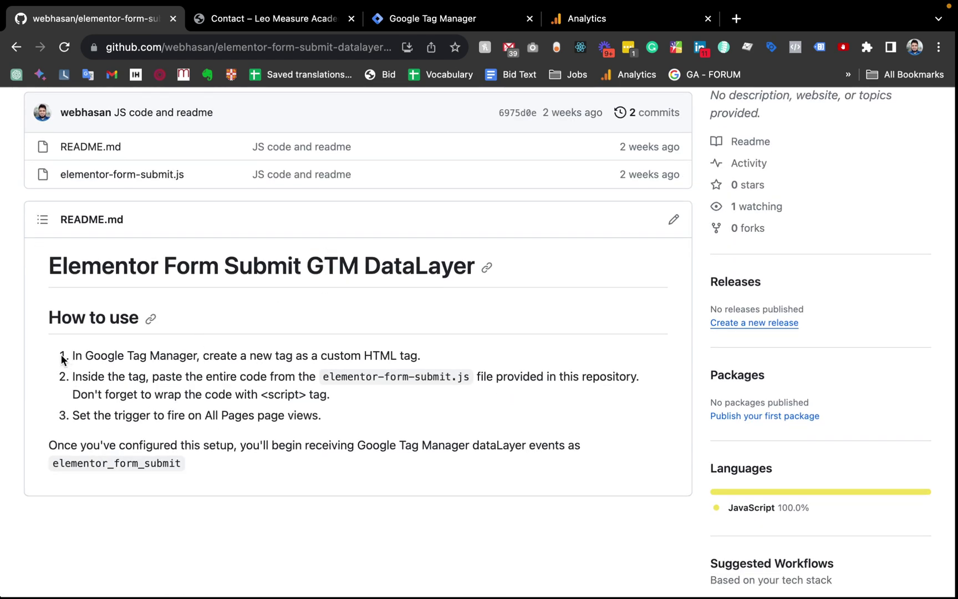
drag(61, 355, 177, 460)
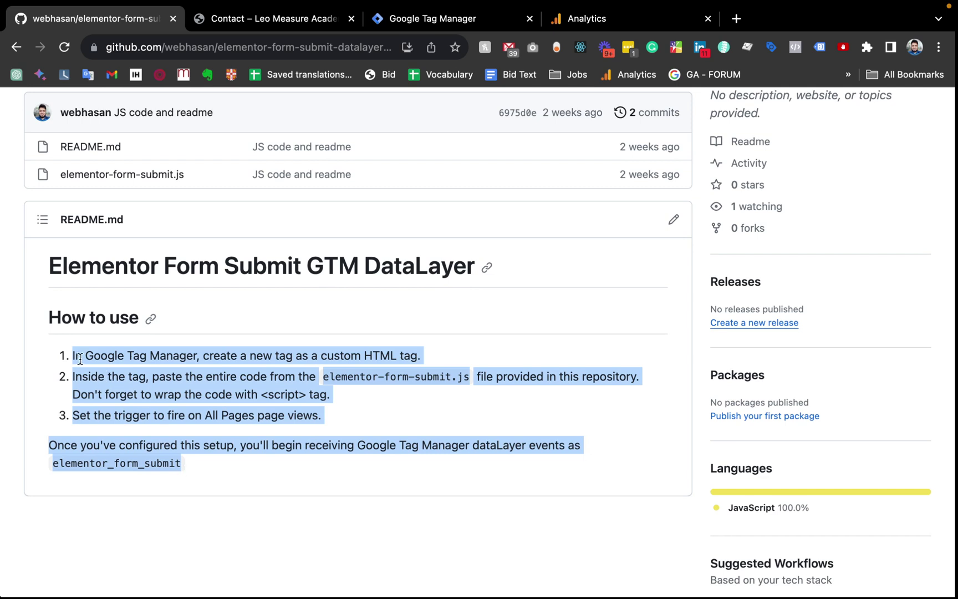
Step: Open elementor-form-submit.js and review its 51 lines of JavaScript
scroll(80, 359, up, 2)
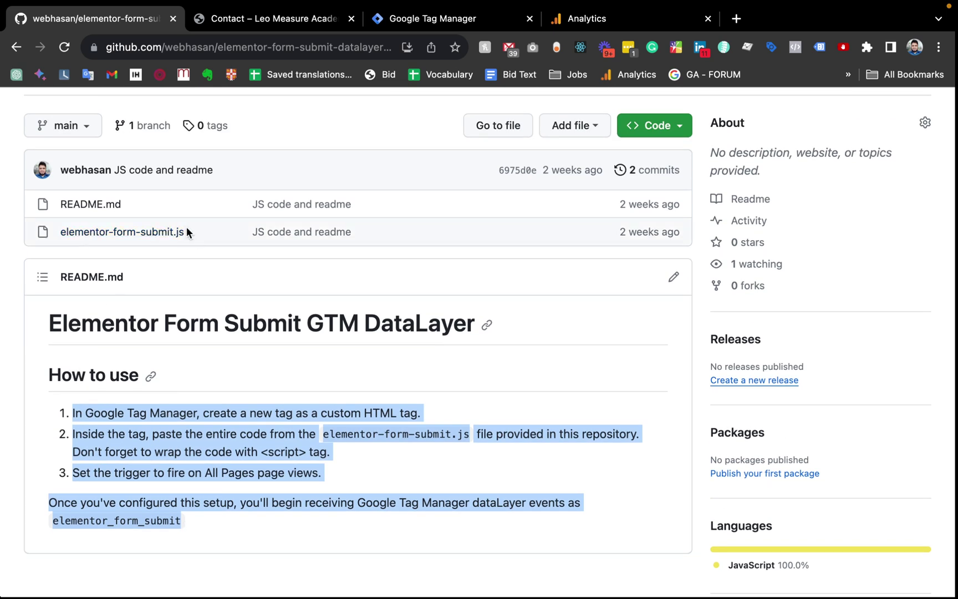
click(188, 259)
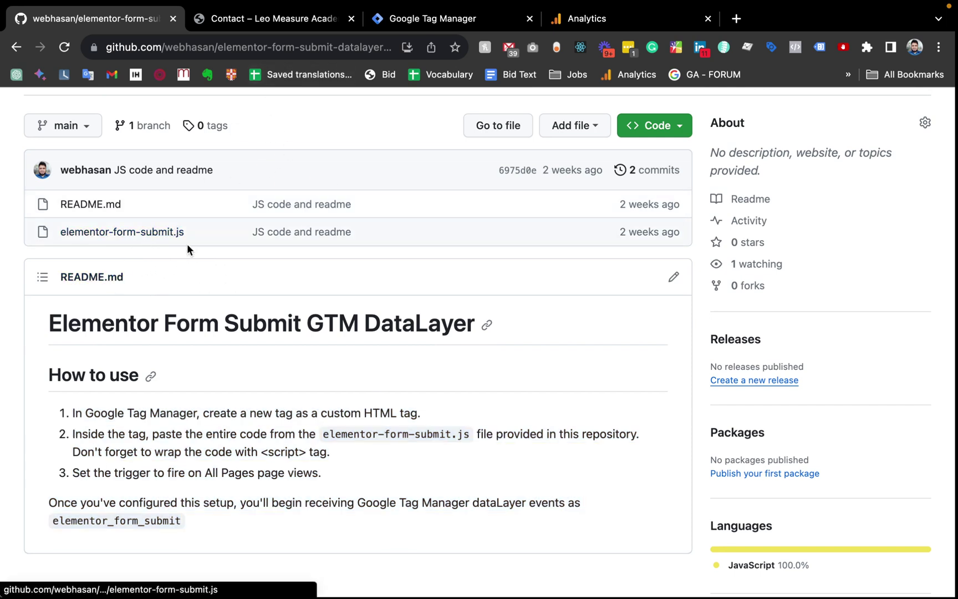
click(104, 239)
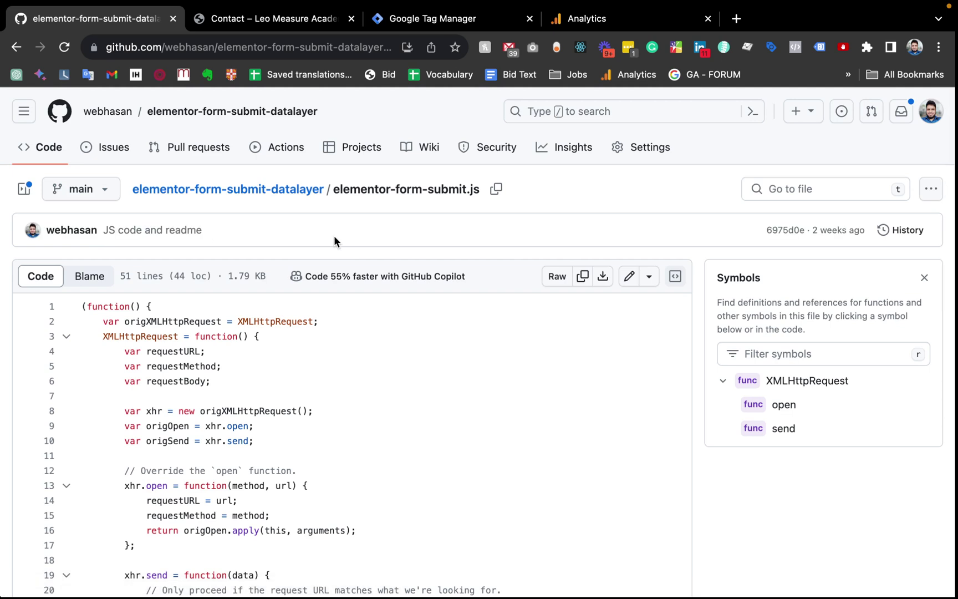
scroll(334, 235, down, 1)
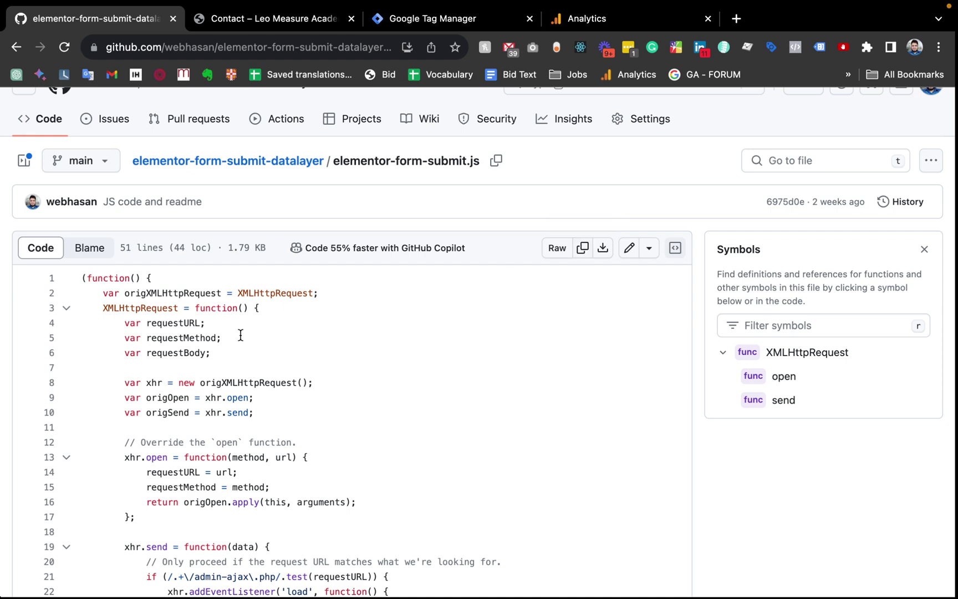
Step: Create a new tag from the Tags list and name it 'Form Submit DataLayer'
click(283, 20)
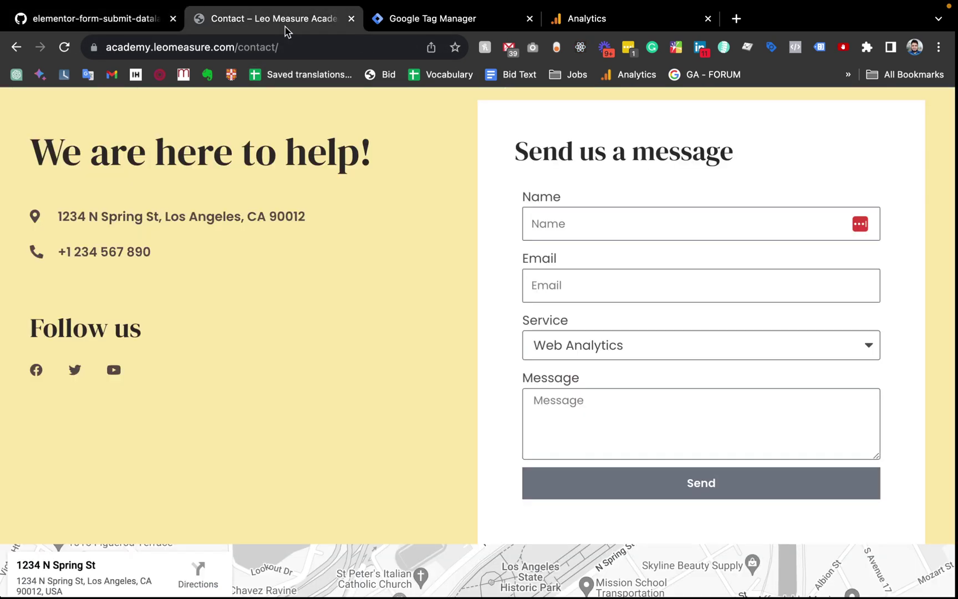
click(411, 25)
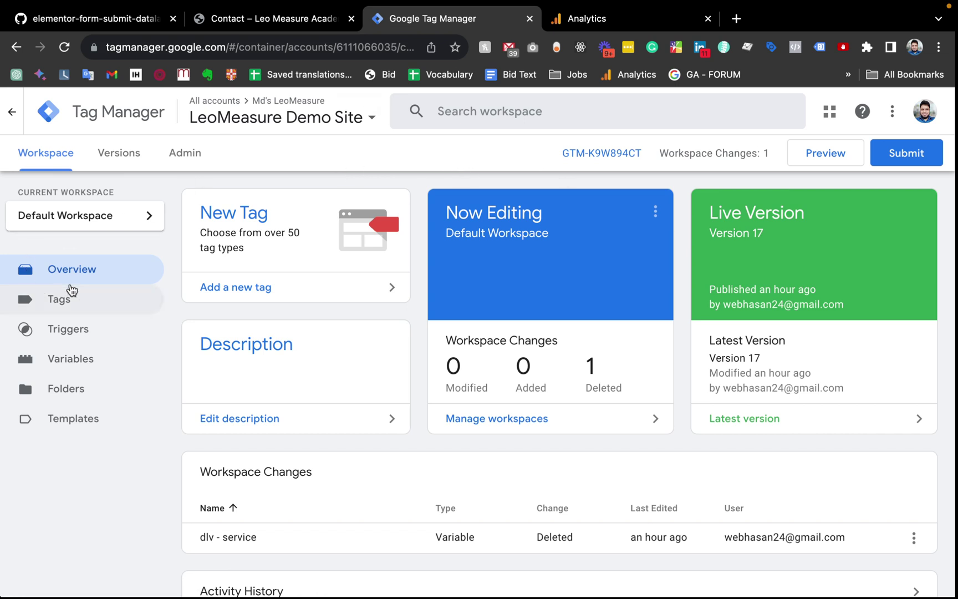
click(75, 307)
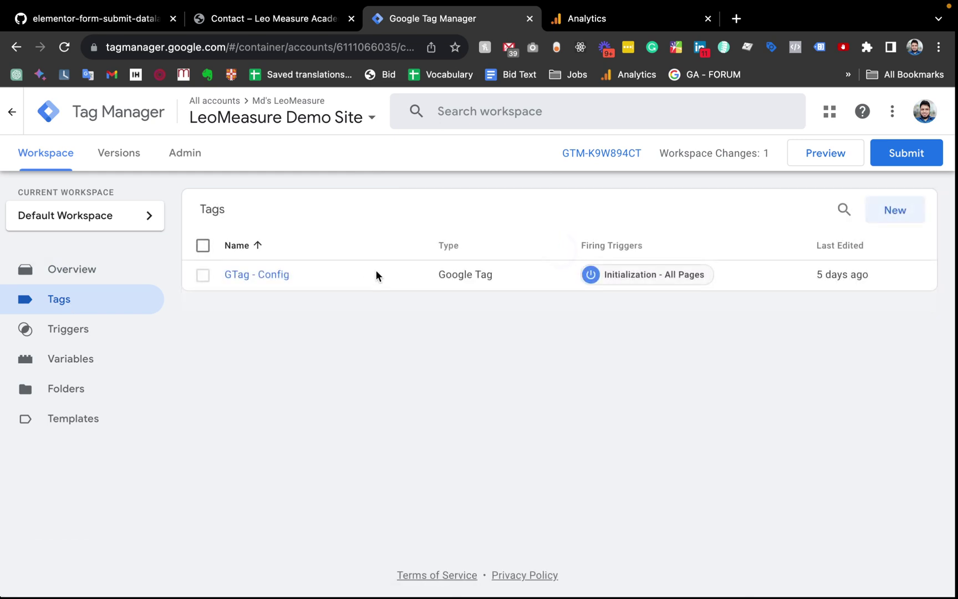
click(870, 222)
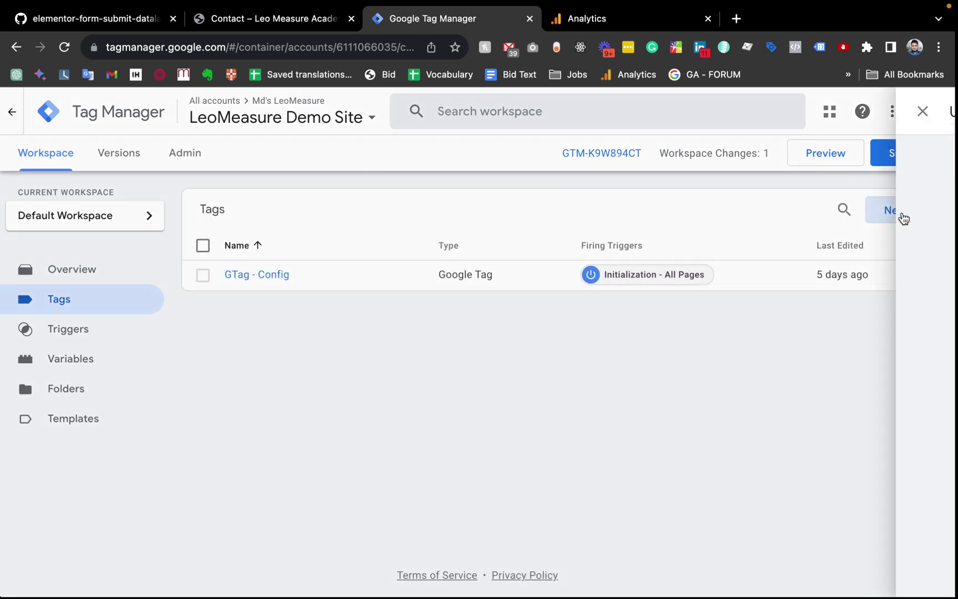
triple_click(211, 106)
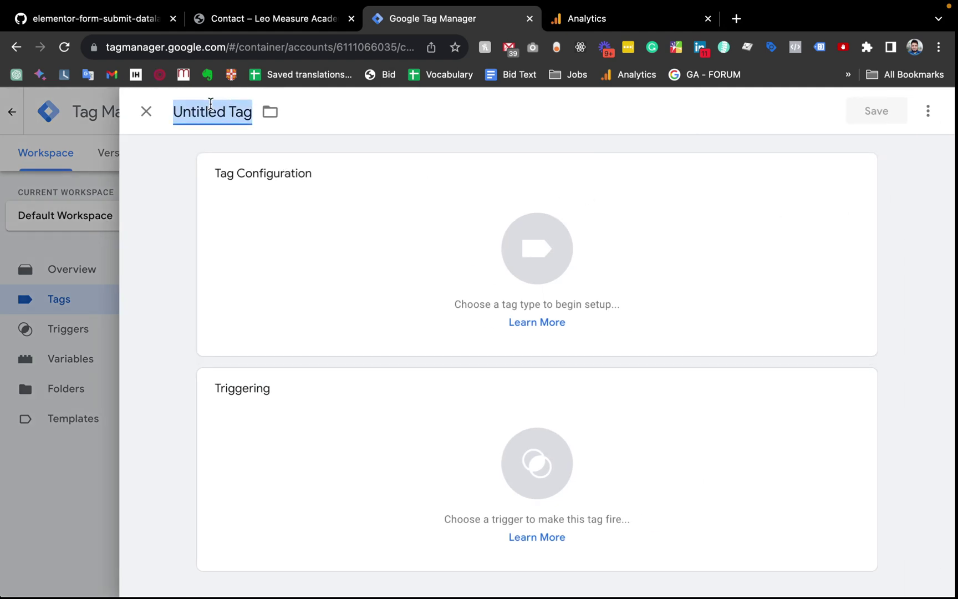
text(Form Submit)
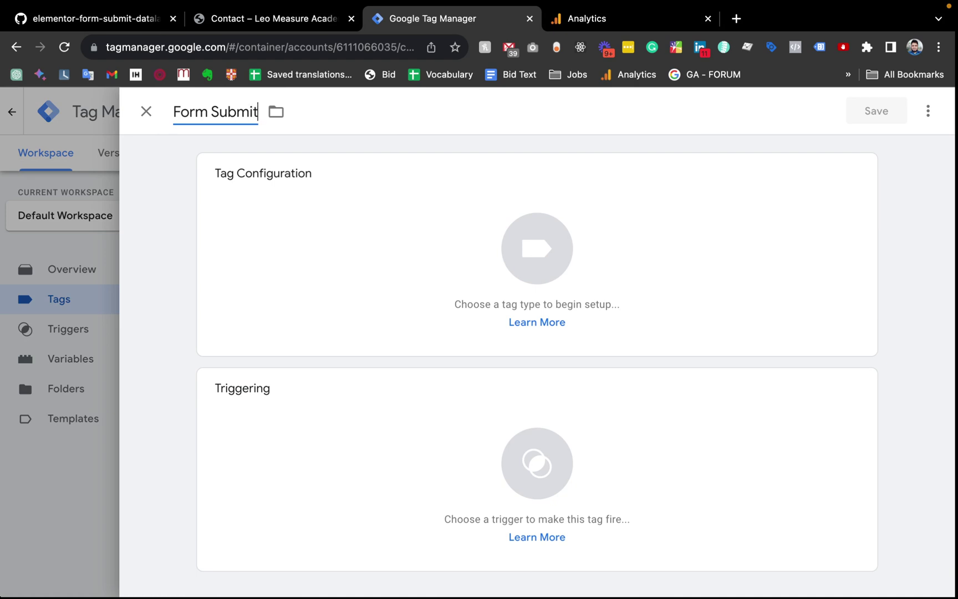
text( DataLayer)
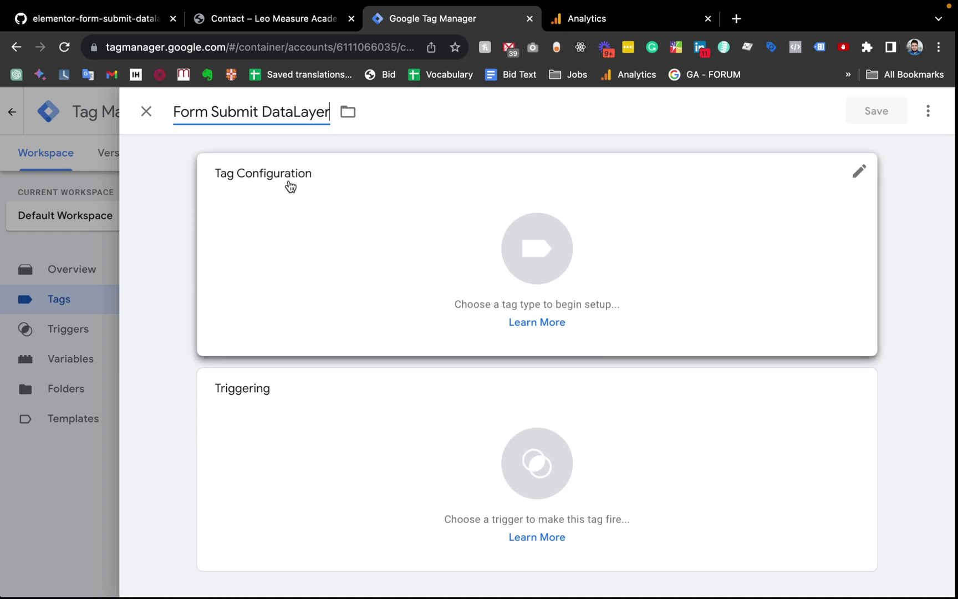
Step: Make the tag Custom HTML and paste the form-submit dataLayer script between script tags
click(545, 255)
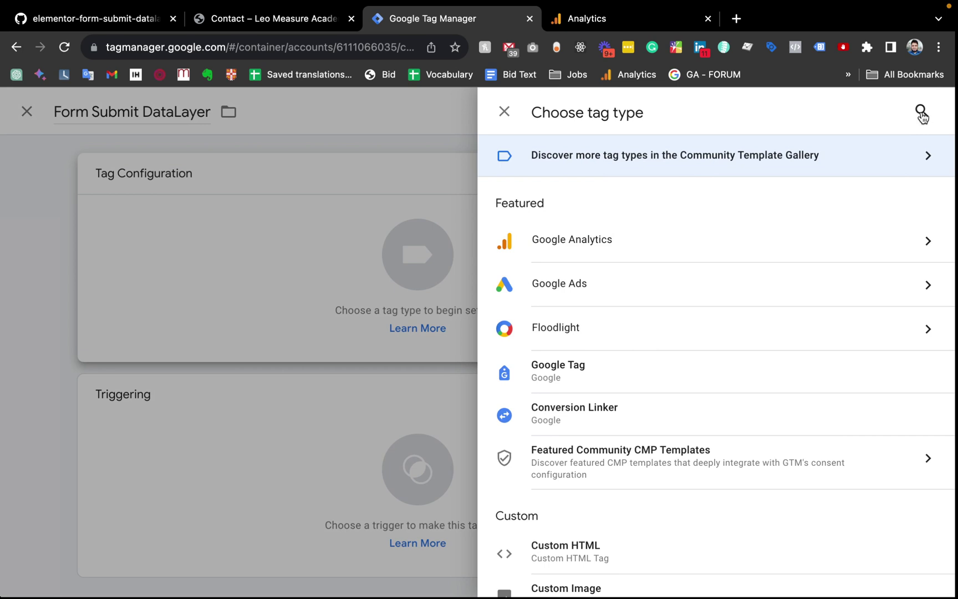
click(922, 114)
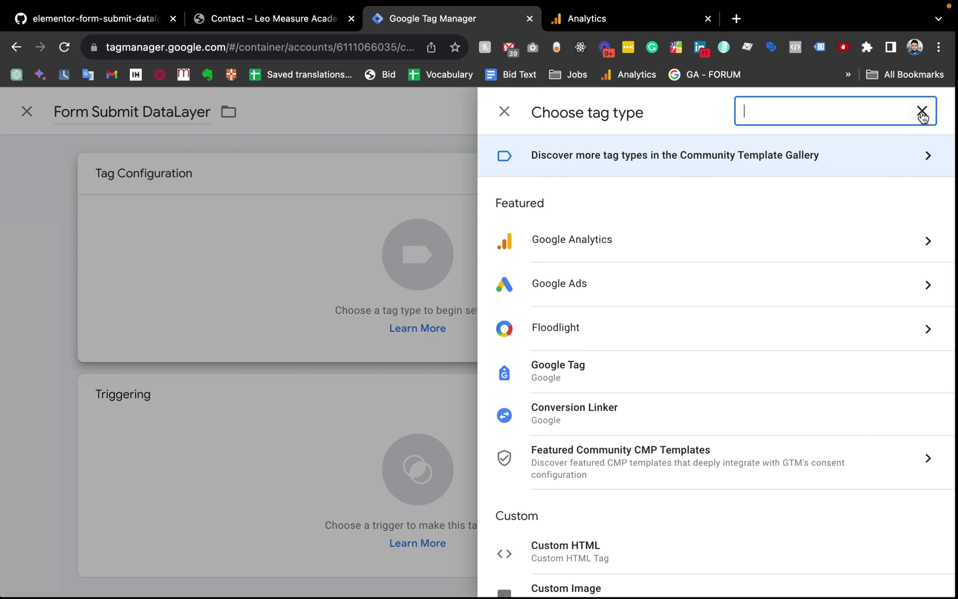
text(custom)
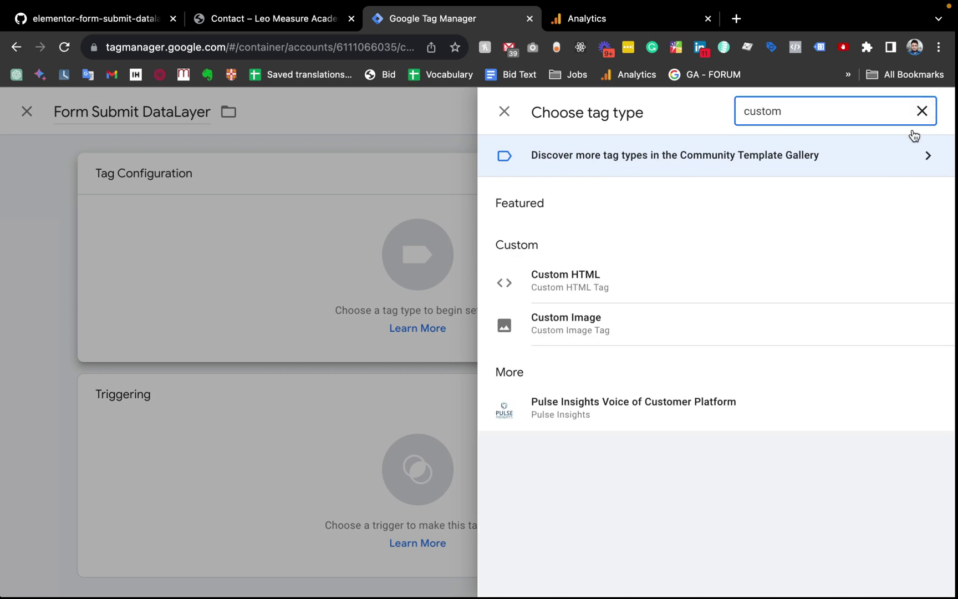
click(647, 286)
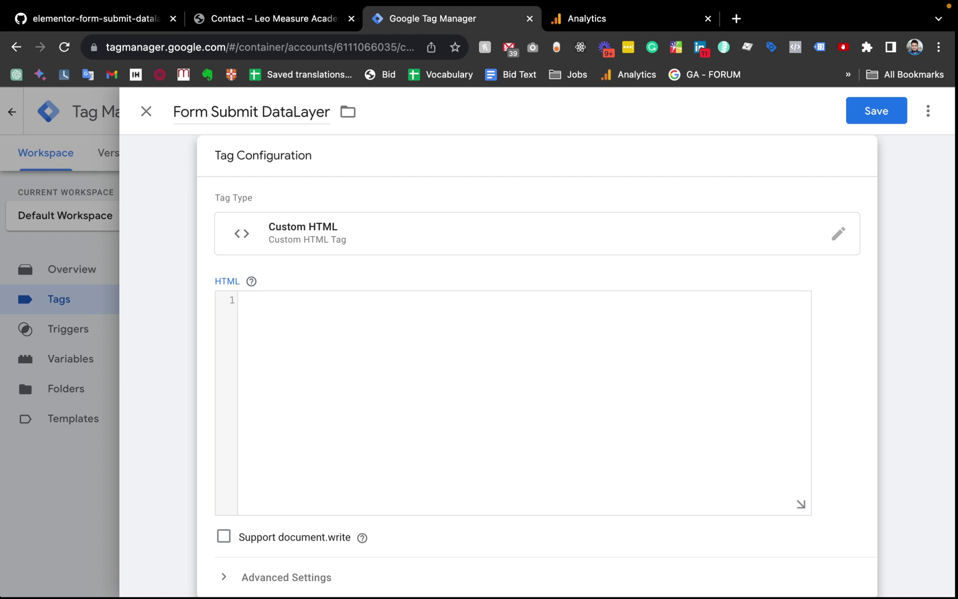
text(ript>)
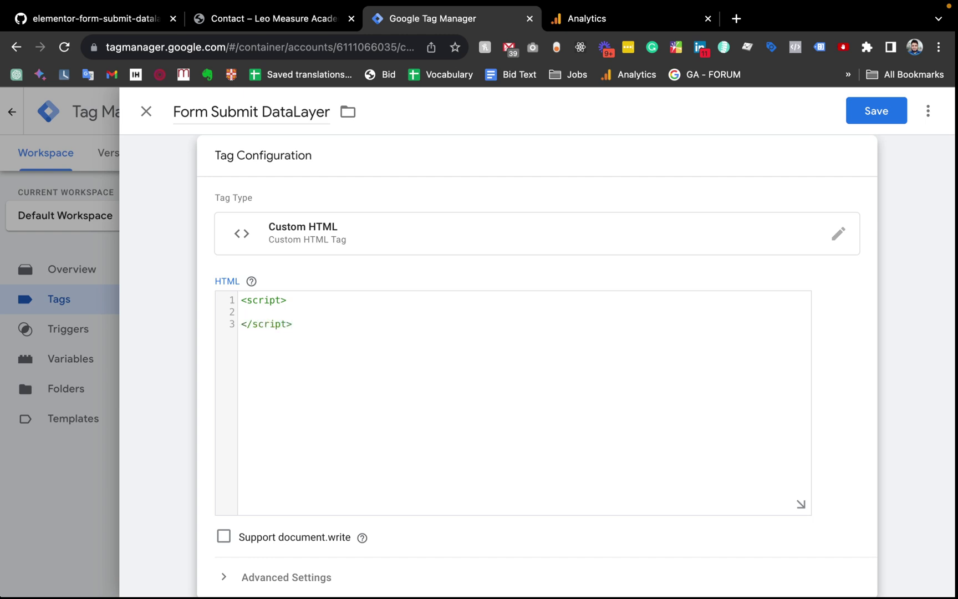
key(super+v)
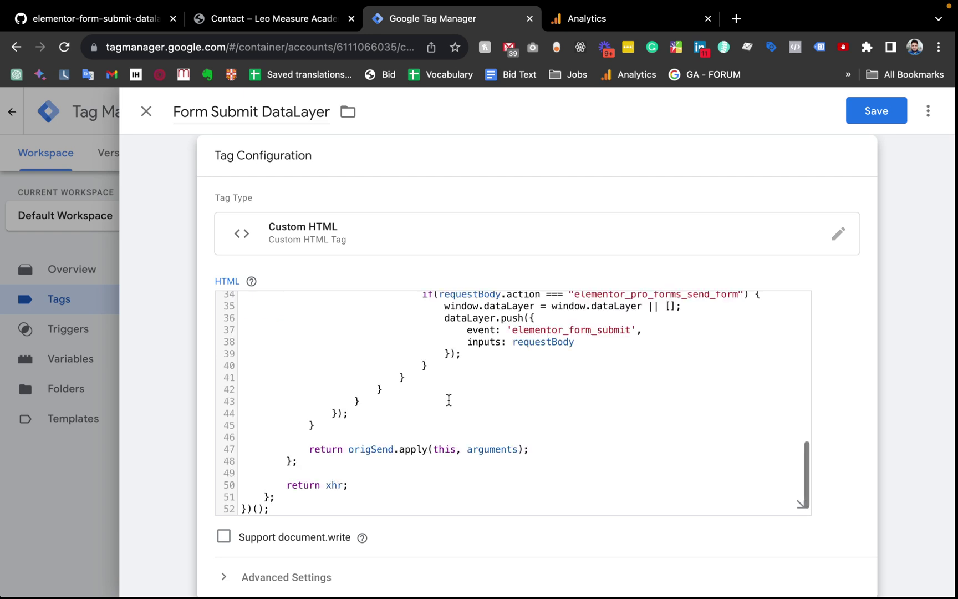
scroll(448, 400, up, 15)
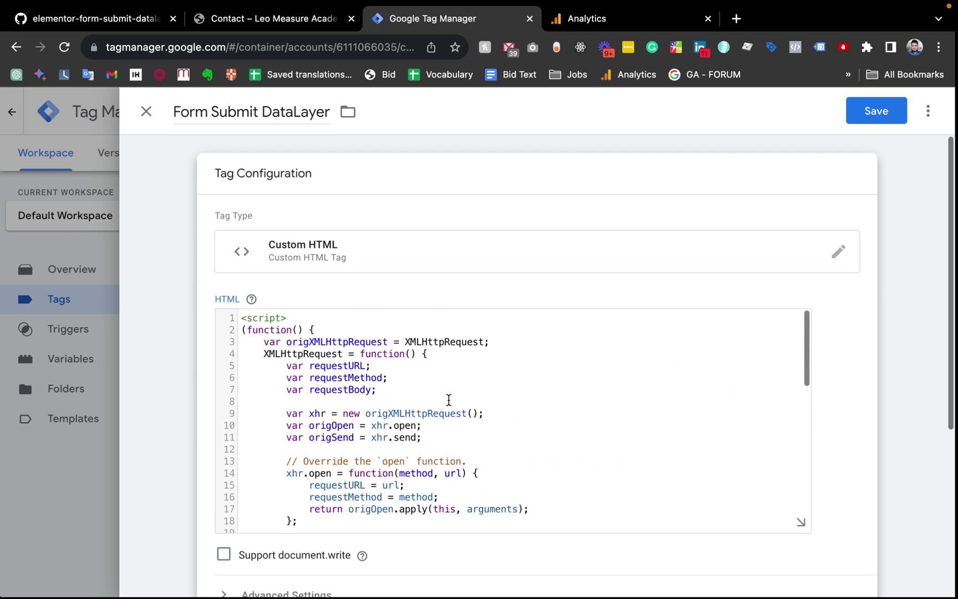
scroll(591, 303, down, 5)
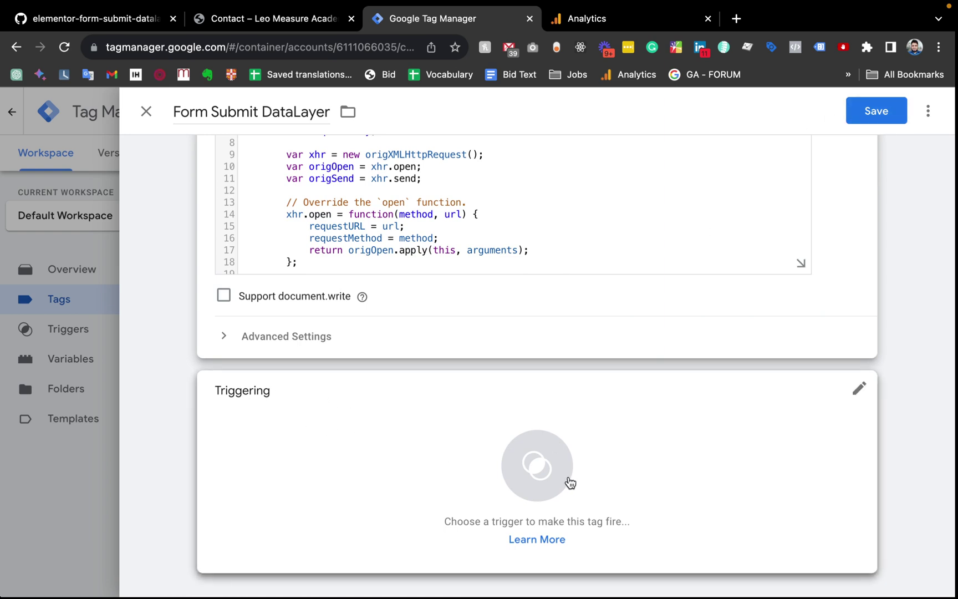
Step: Fire Form Submit DataLayer on All Pages, save it, and launch Preview mode
click(540, 463)
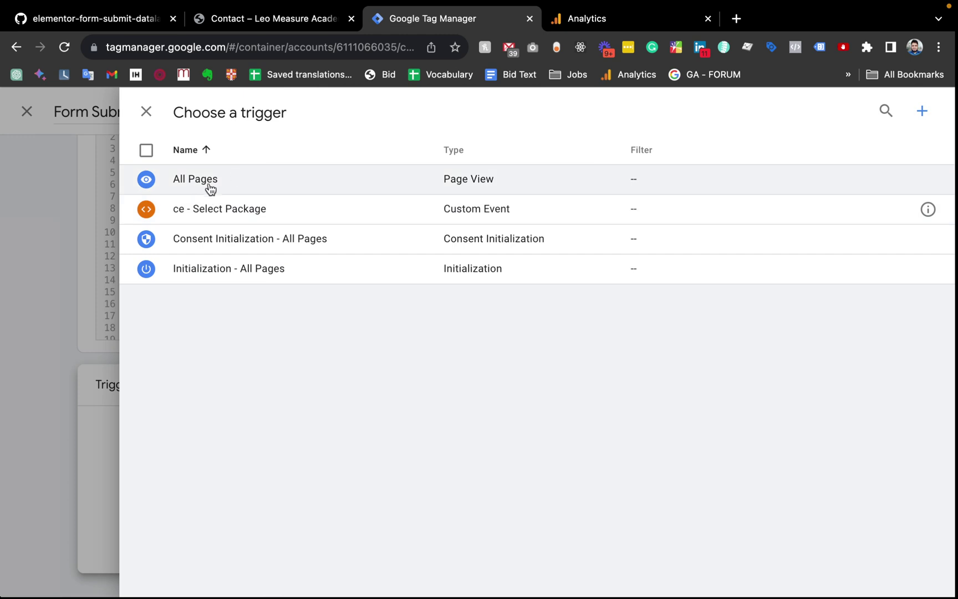
click(211, 189)
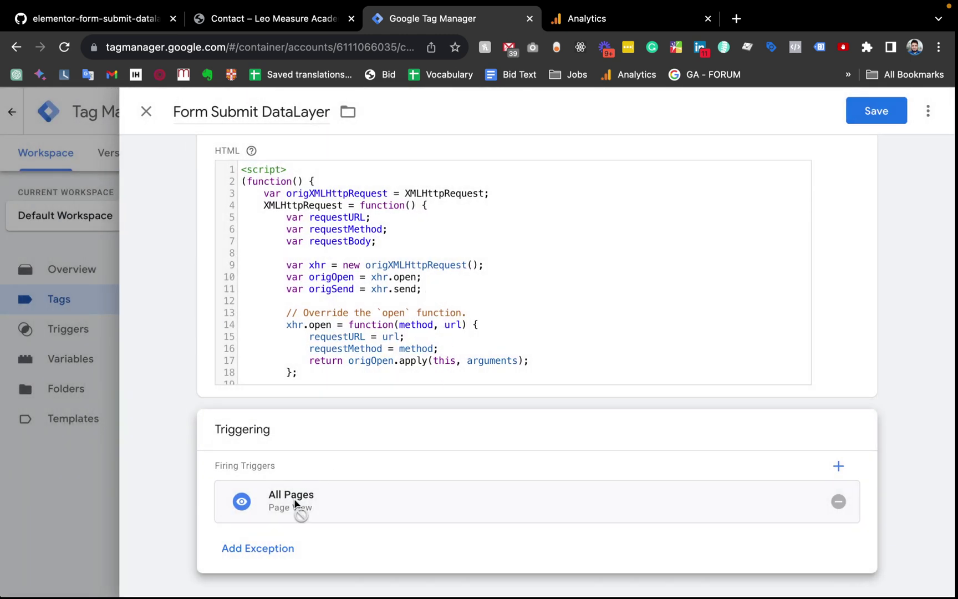
click(869, 113)
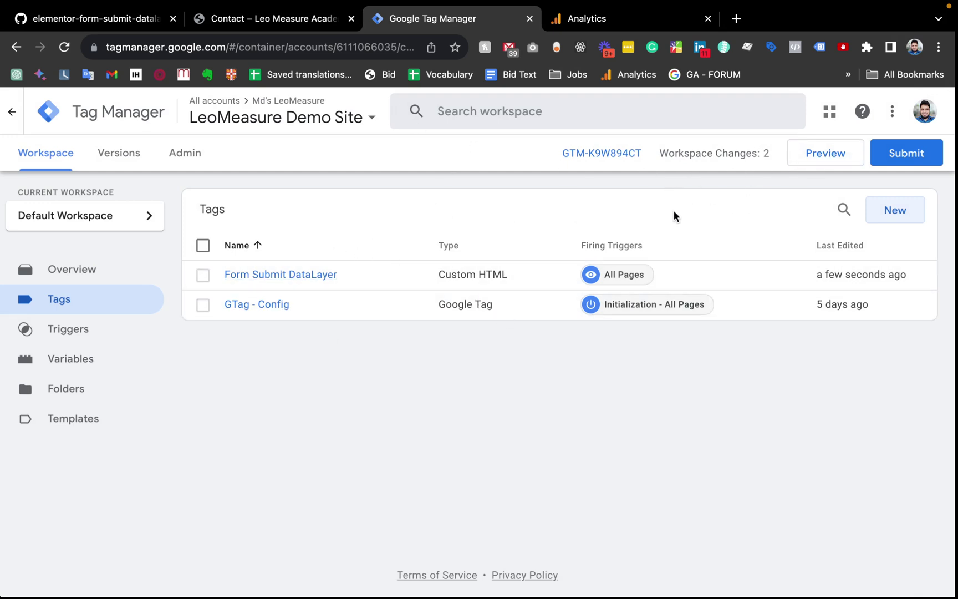
click(817, 161)
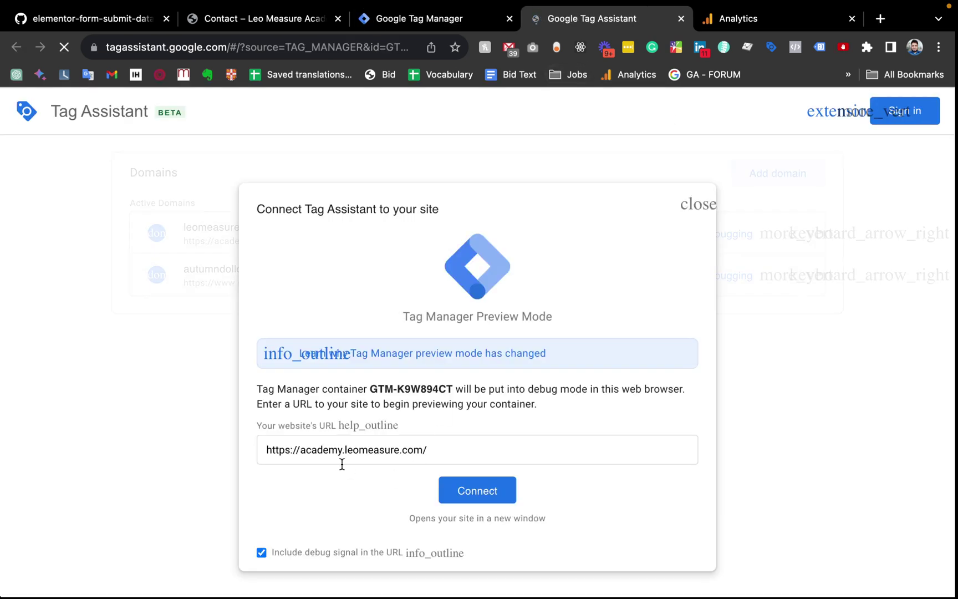
Step: Connect Tag Assistant to academy.leomeasure.com and navigate the debug site to its Contact page
click(463, 486)
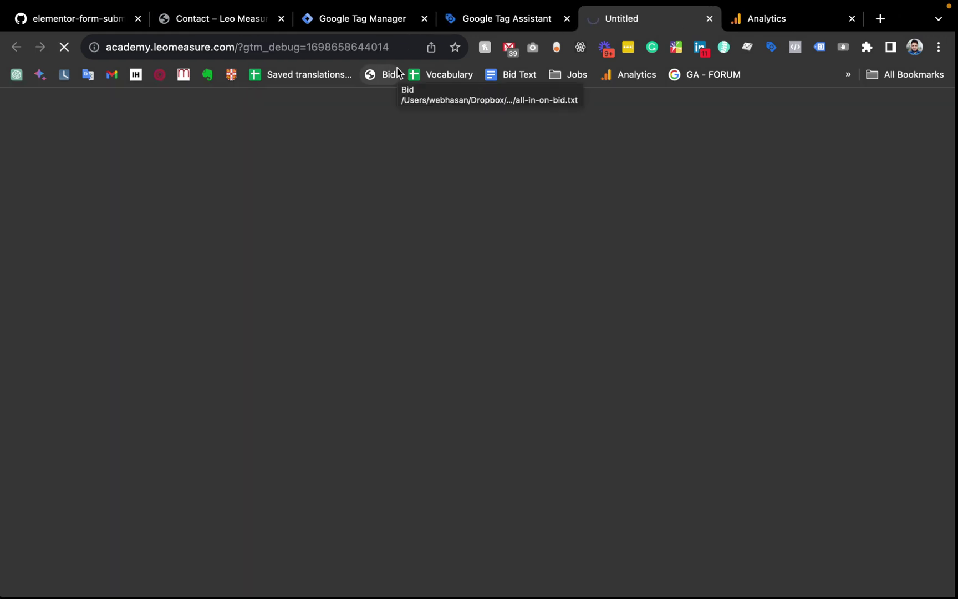
click(465, 20)
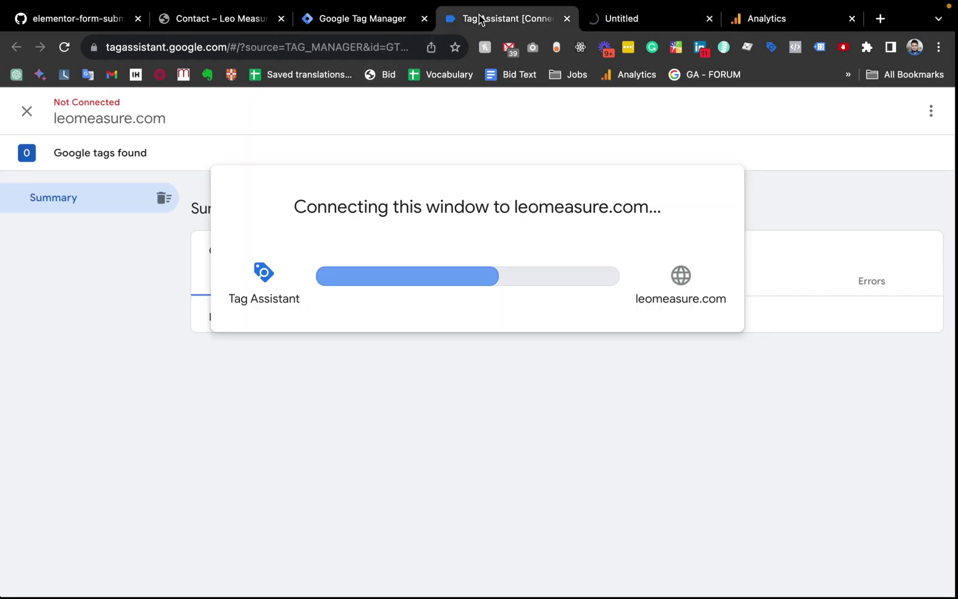
click(281, 18)
click(490, 22)
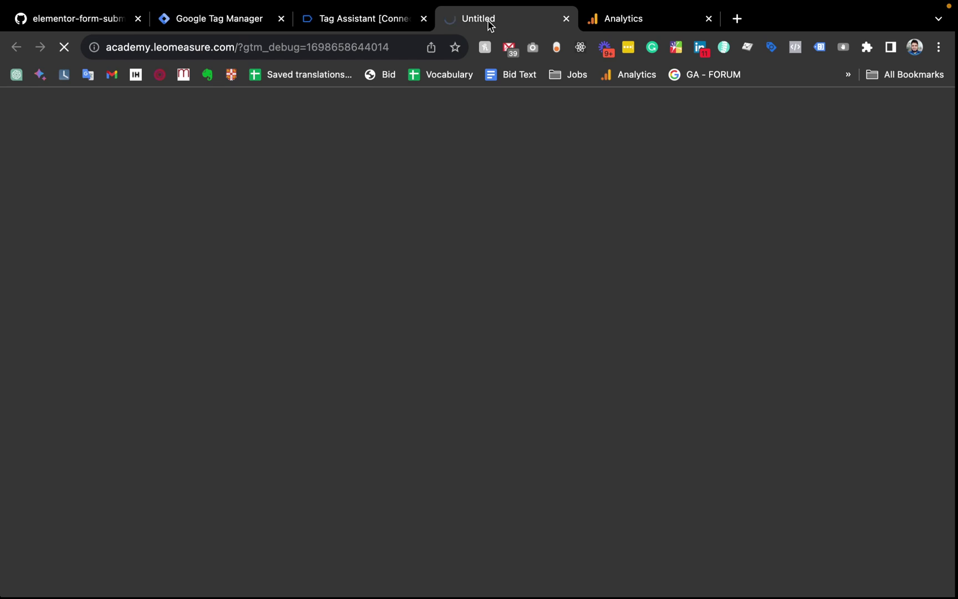
mouse_move(506, 3)
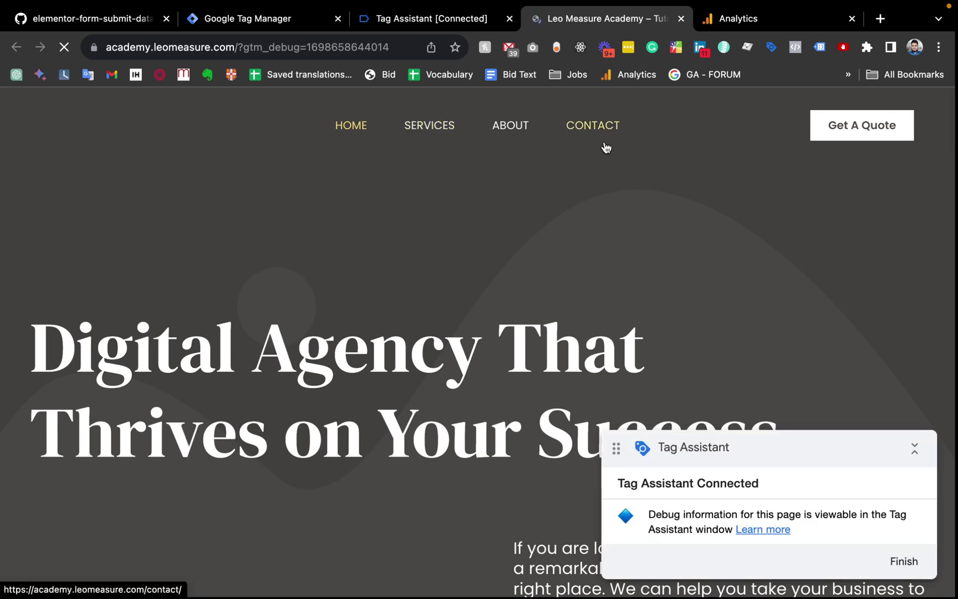
click(588, 129)
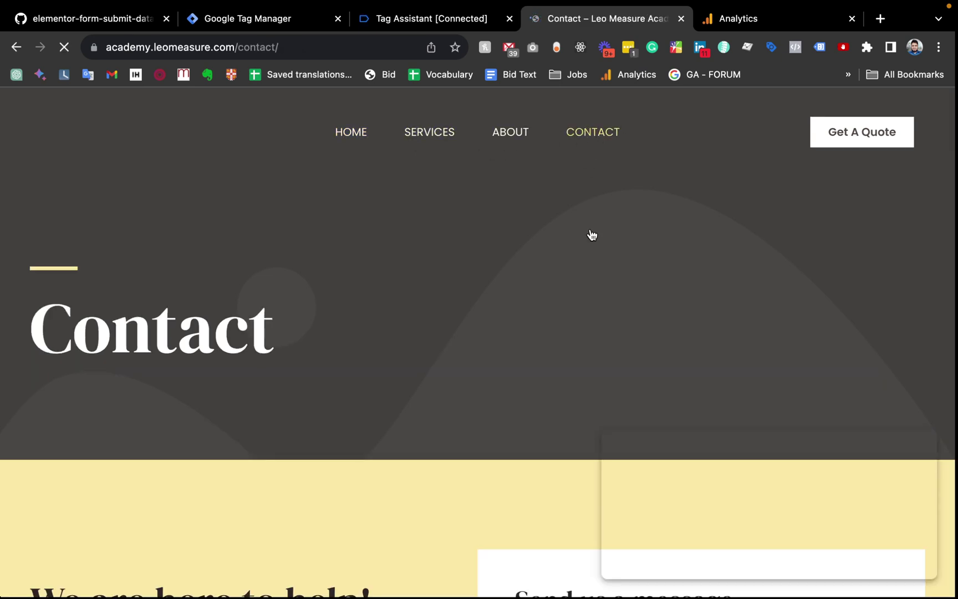
Step: Dismiss the connected notice, select the Contact page summary, and return to its form
scroll(591, 235, down, 4)
scroll(591, 234, down, 3)
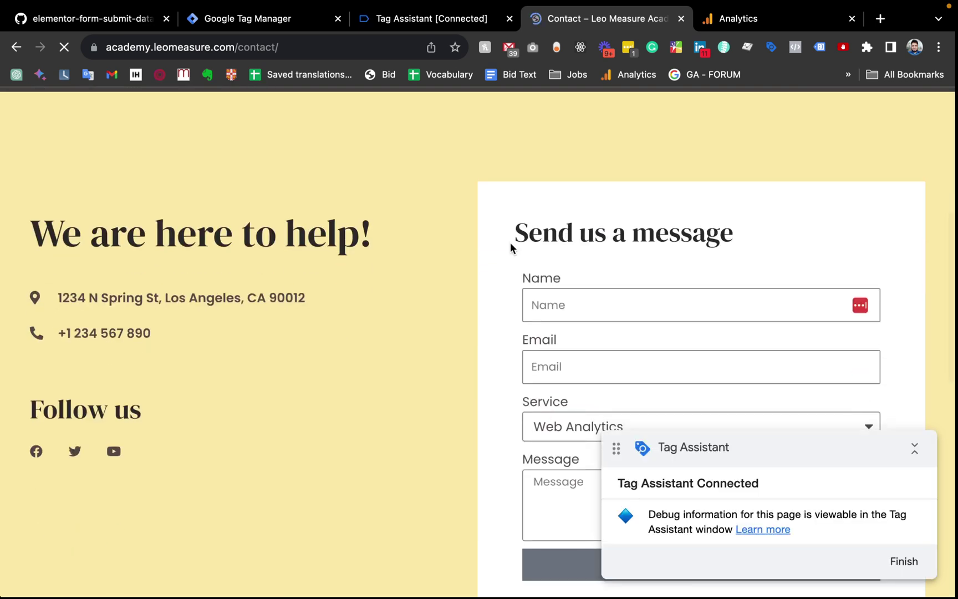
scroll(510, 247, down, 2)
drag(759, 449, 289, 518)
click(430, 17)
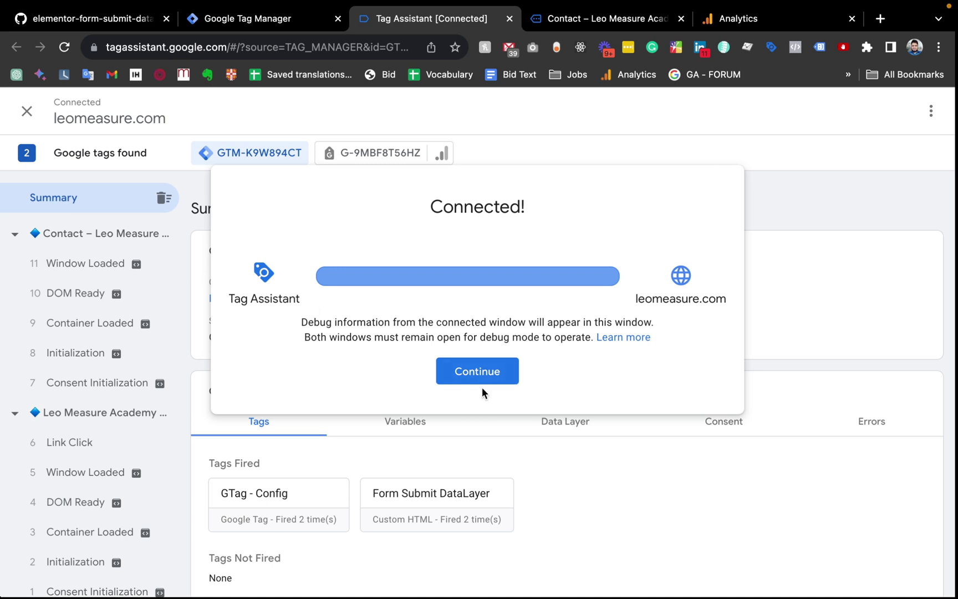
click(475, 375)
click(103, 235)
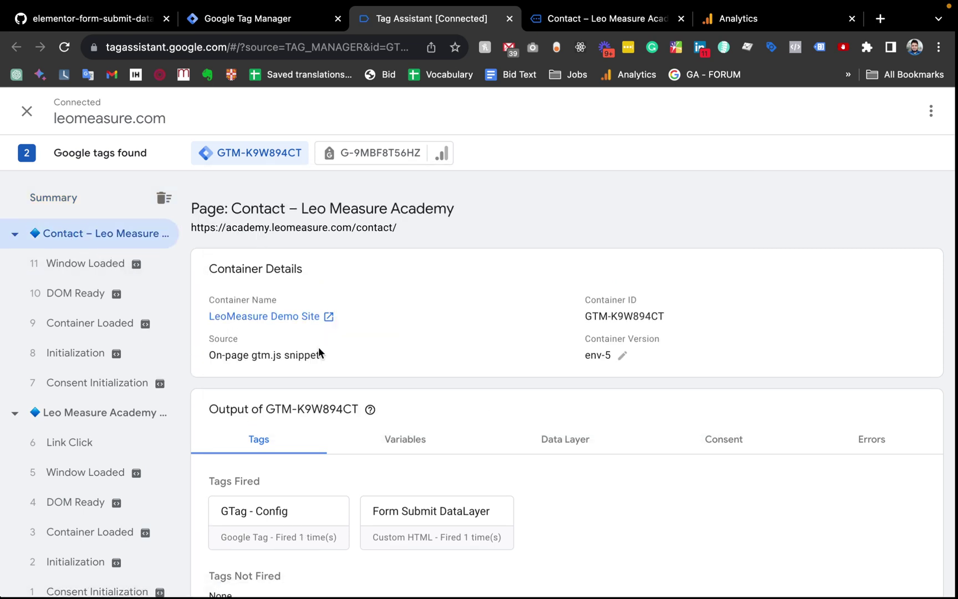
click(604, 22)
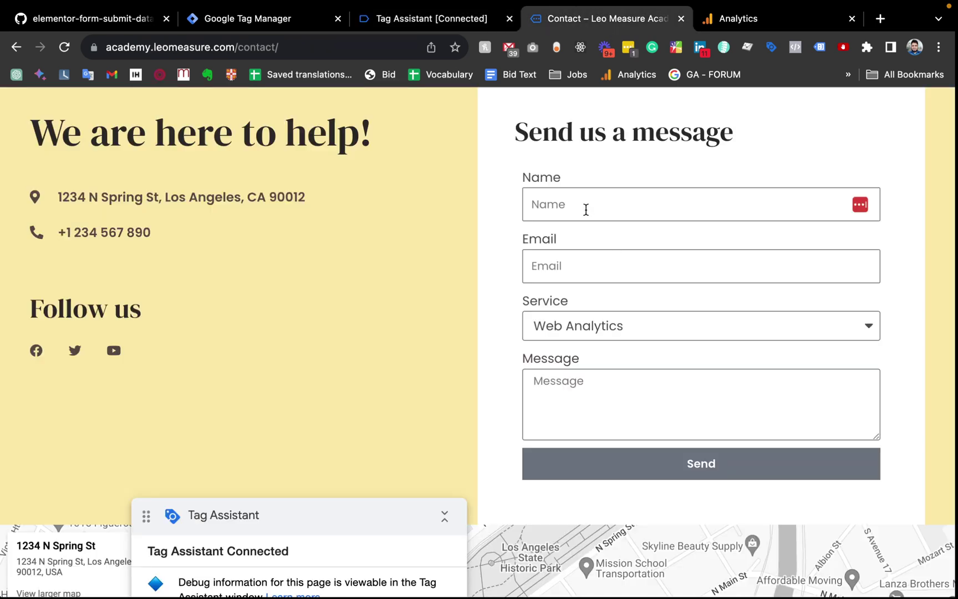
Step: Submit the contact form with a test name and e-mail, Marketing service and 'Test Message'
click(580, 206)
text(Test Name)
click(560, 258)
text(test@gm)
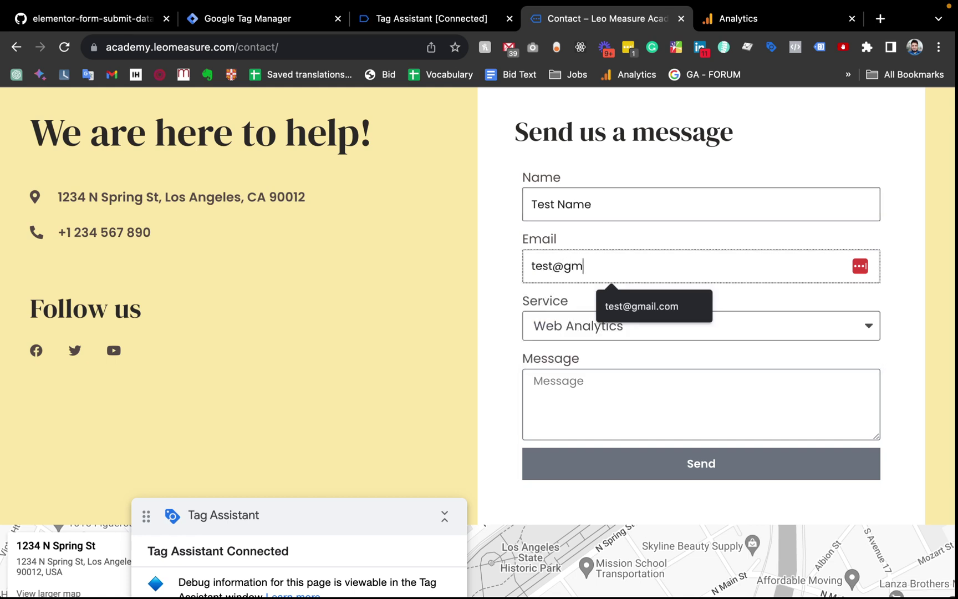
text(ail.com)
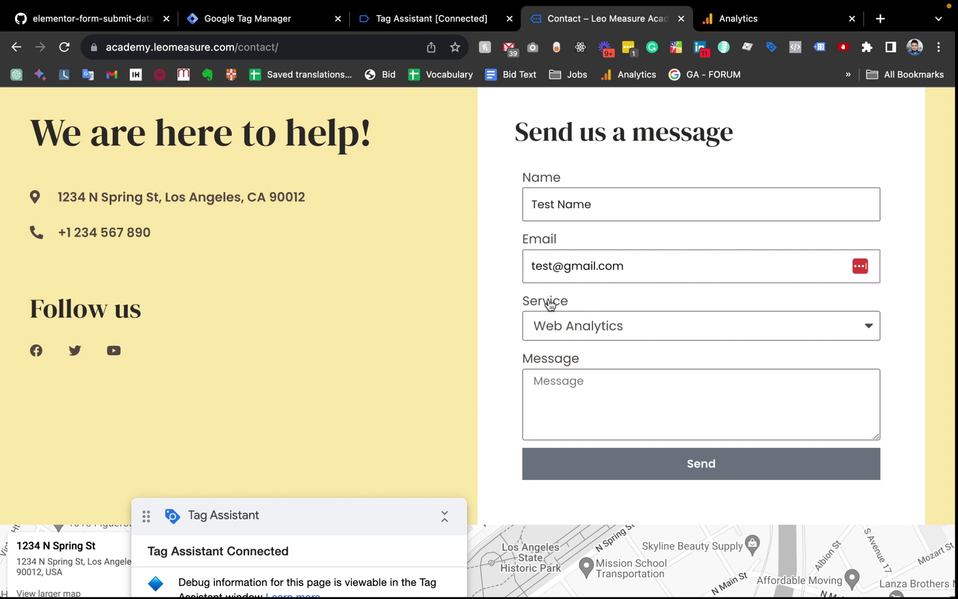
click(579, 333)
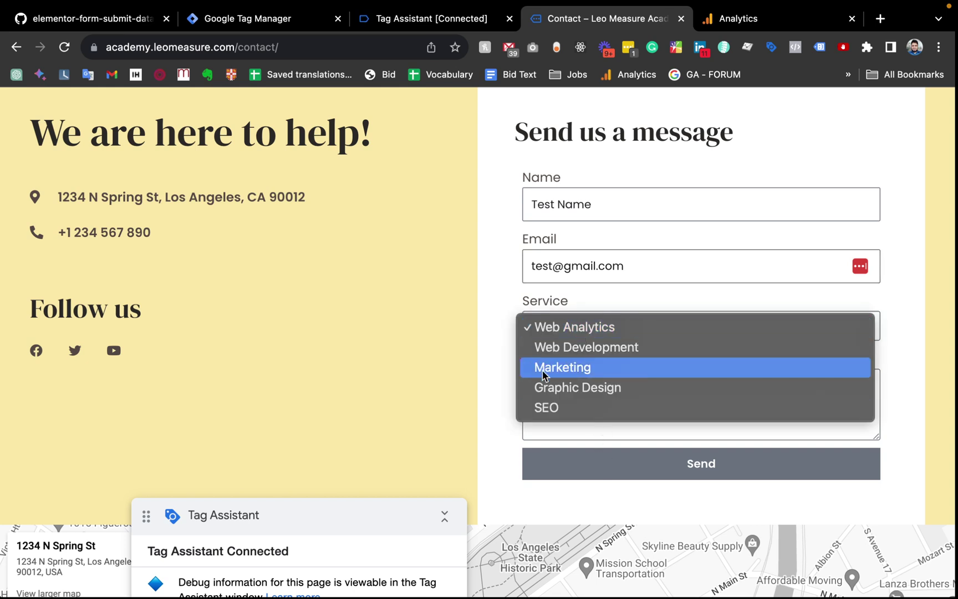
click(571, 374)
scroll(645, 348, down, 1)
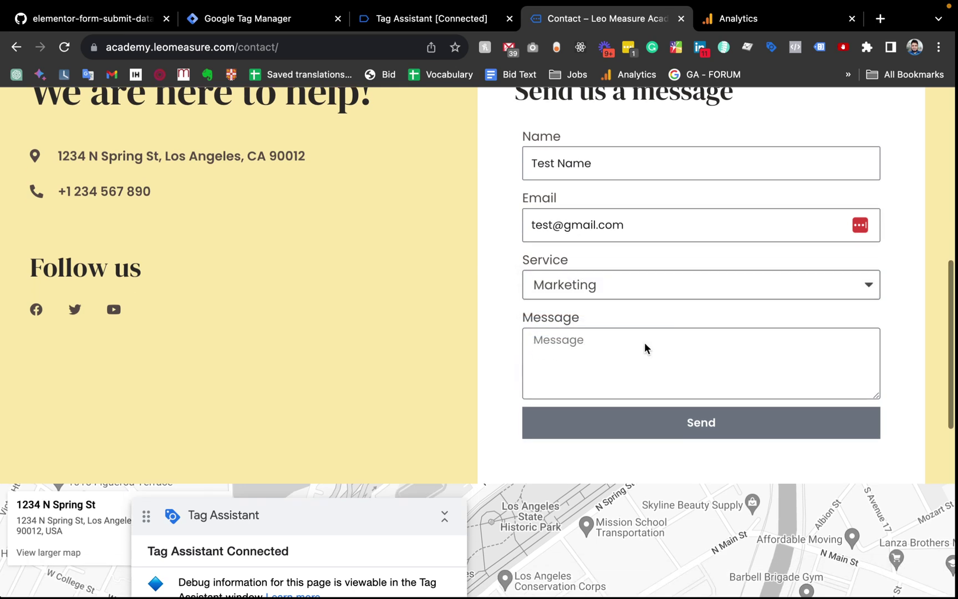
click(582, 312)
text(Test Me)
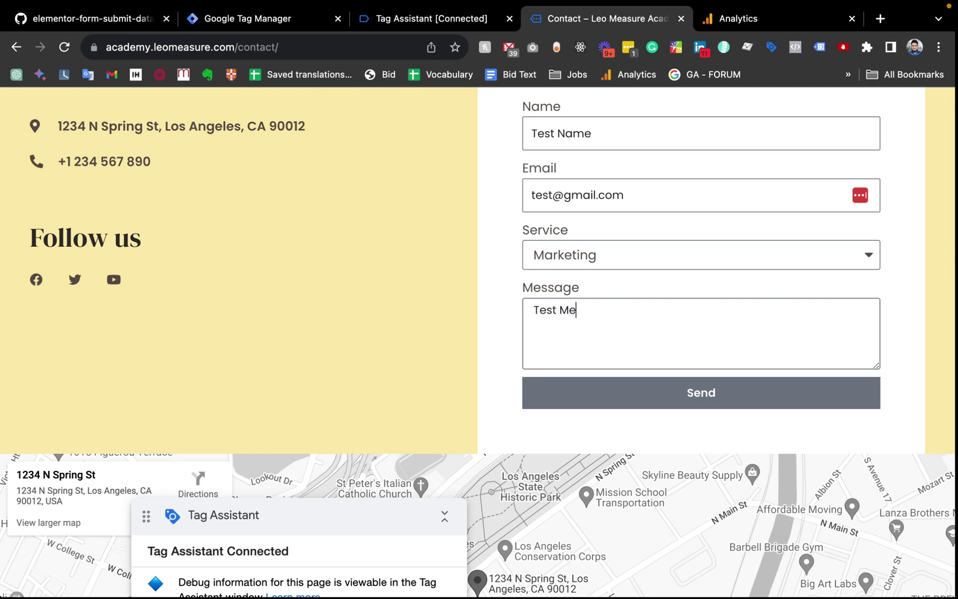
text(ssage)
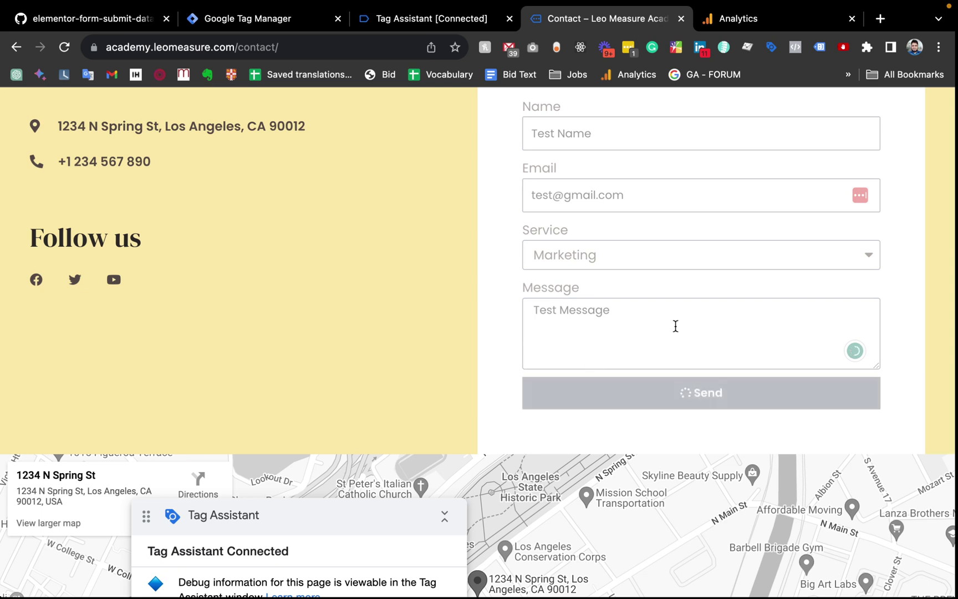
scroll(676, 326, down, 1)
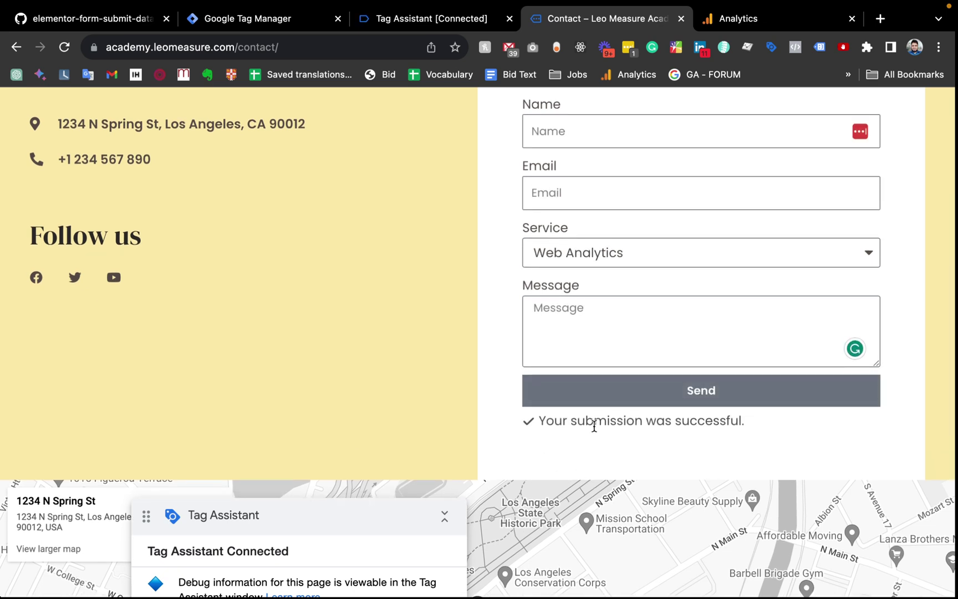
click(449, 21)
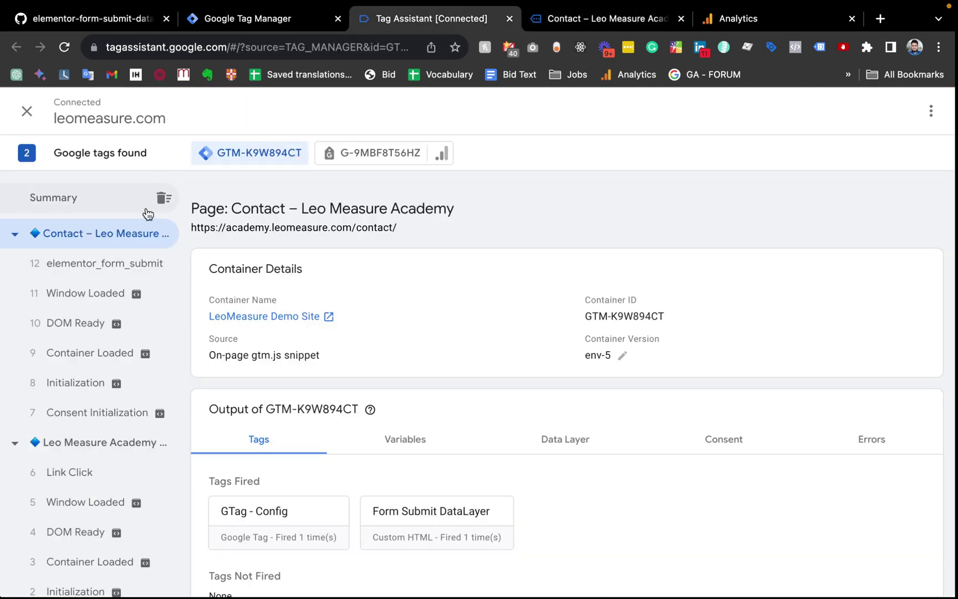
Step: Open the elementor_form_submit event and expand its dataLayer push to check name, email and service
click(86, 269)
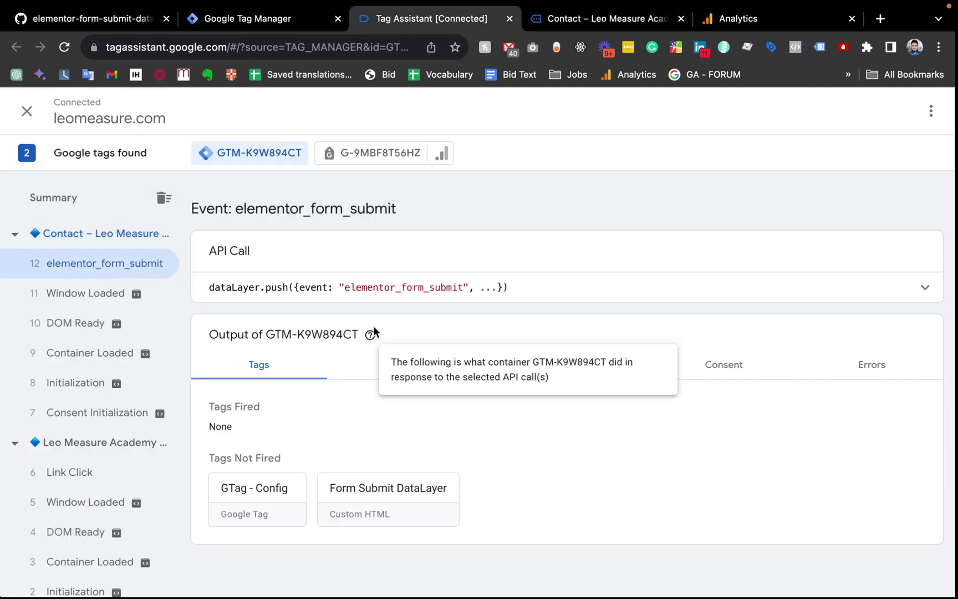
click(923, 286)
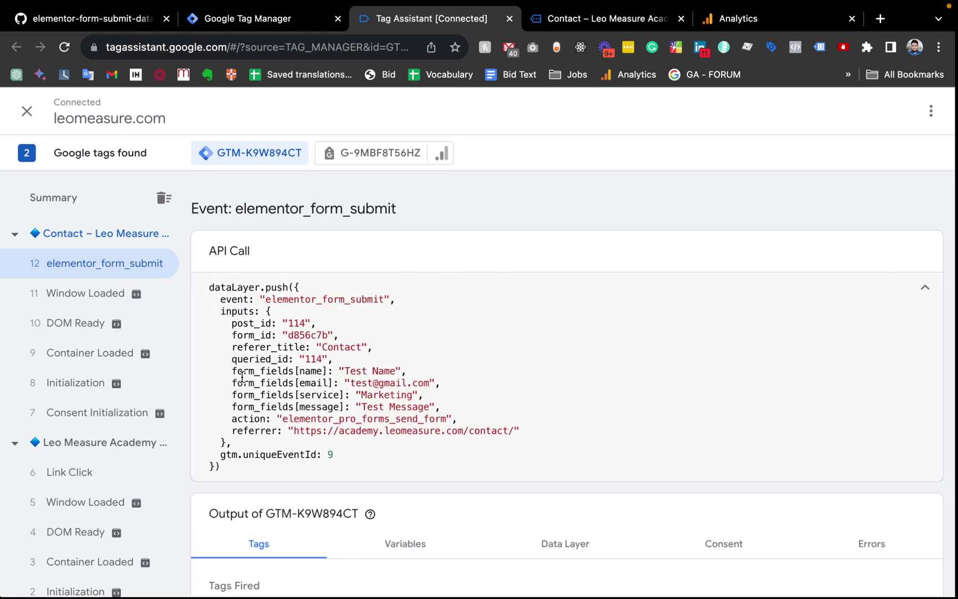
drag(232, 375, 404, 372)
click(405, 371)
drag(228, 383, 419, 381)
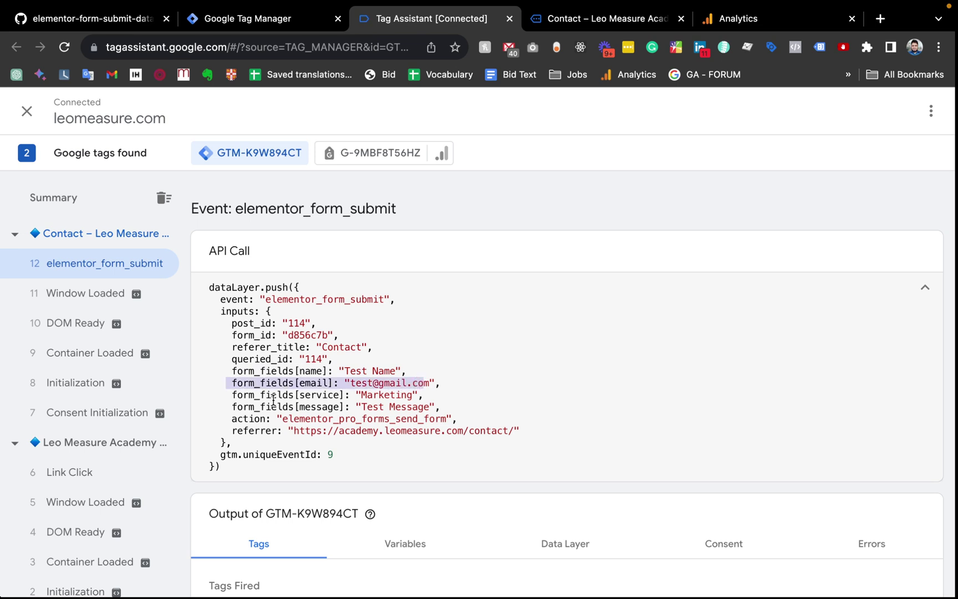
drag(230, 396, 376, 395)
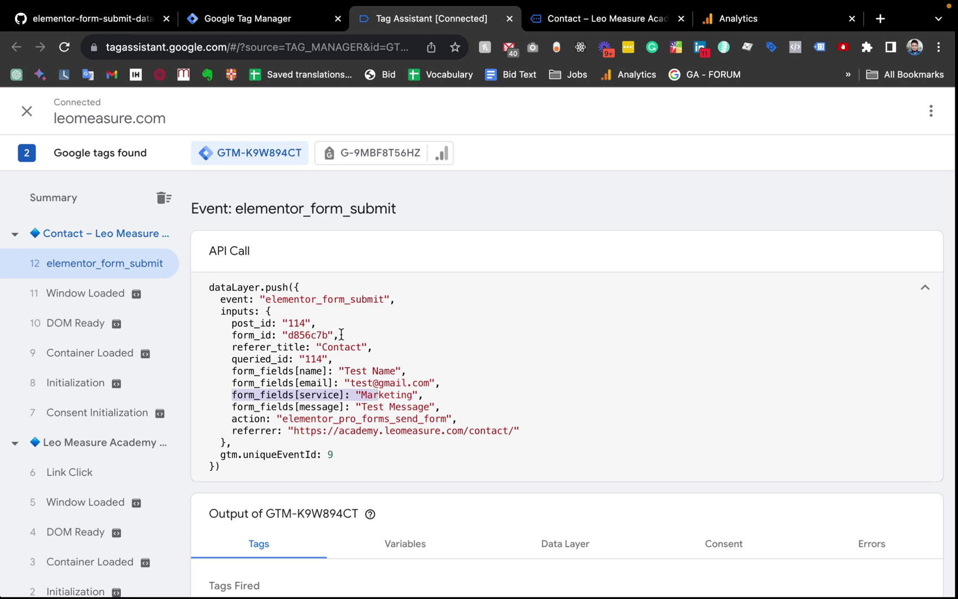
Step: Inspect the post_id and form_id (d856c7b) values in the pushed data
drag(342, 334, 323, 323)
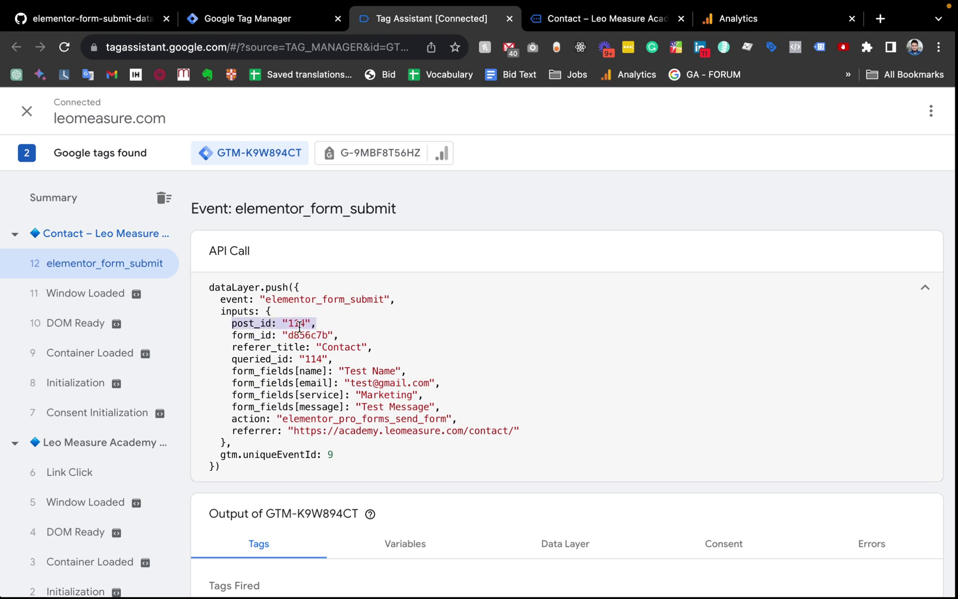
drag(339, 334, 232, 335)
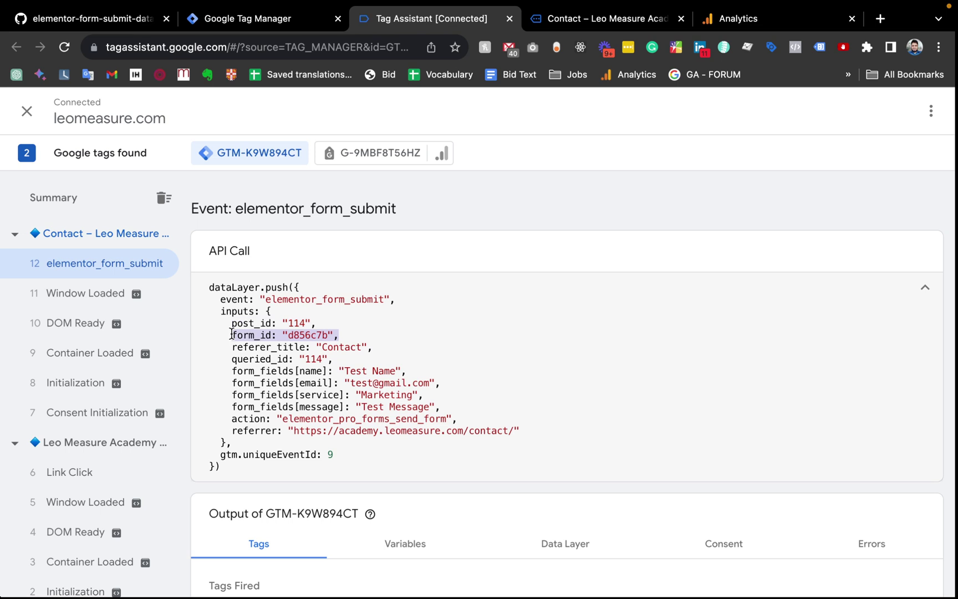
click(253, 335)
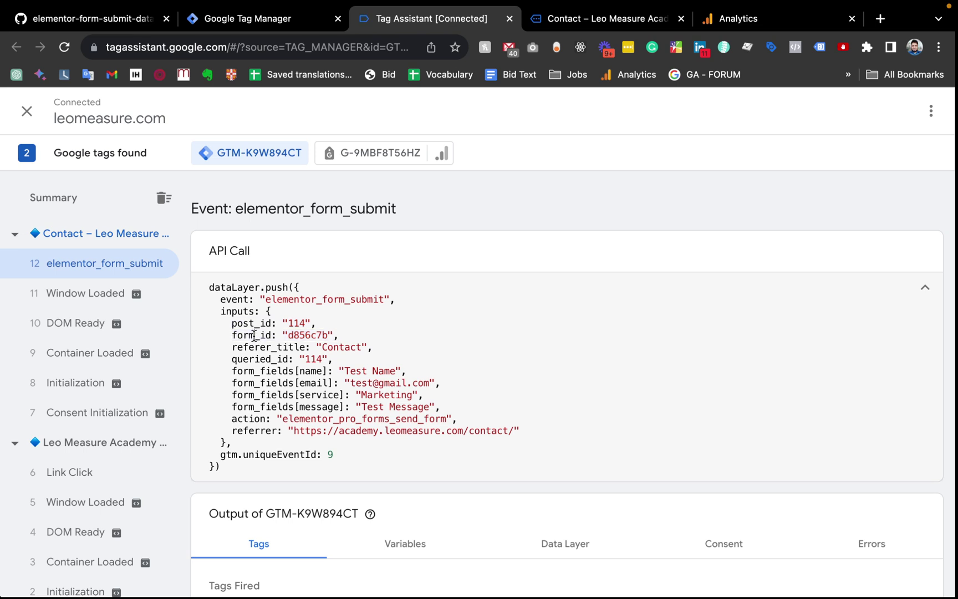
double_click(253, 322)
mouse_move(221, 335)
mouse_down()
mouse_move(315, 332)
mouse_move(226, 331)
mouse_up()
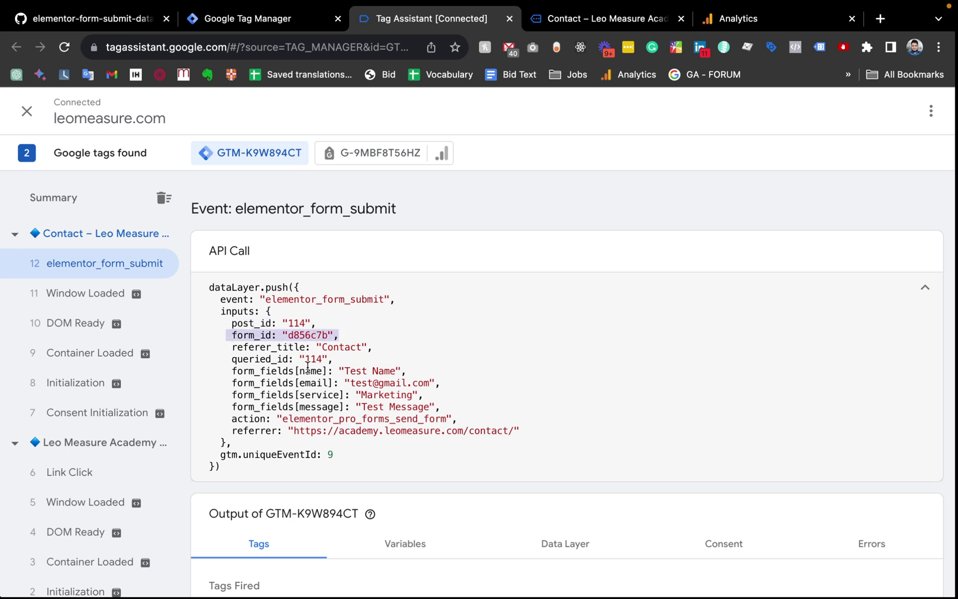
scroll(308, 367, down, 1)
scroll(308, 368, up, 1)
Step: Try sending the empty contact form, check Tag Assistant, then return to the form
click(617, 11)
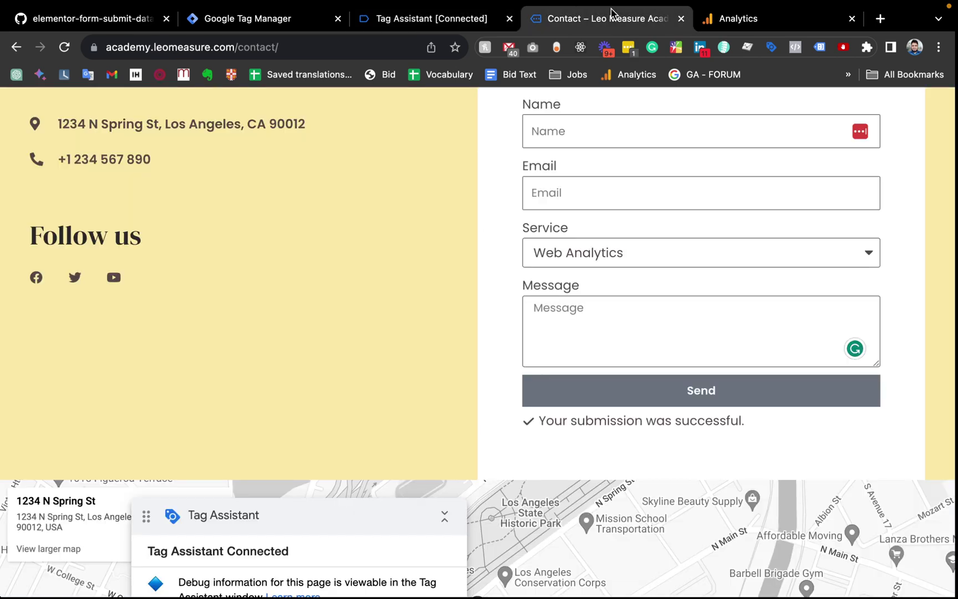
scroll(588, 255, up, 3)
click(560, 203)
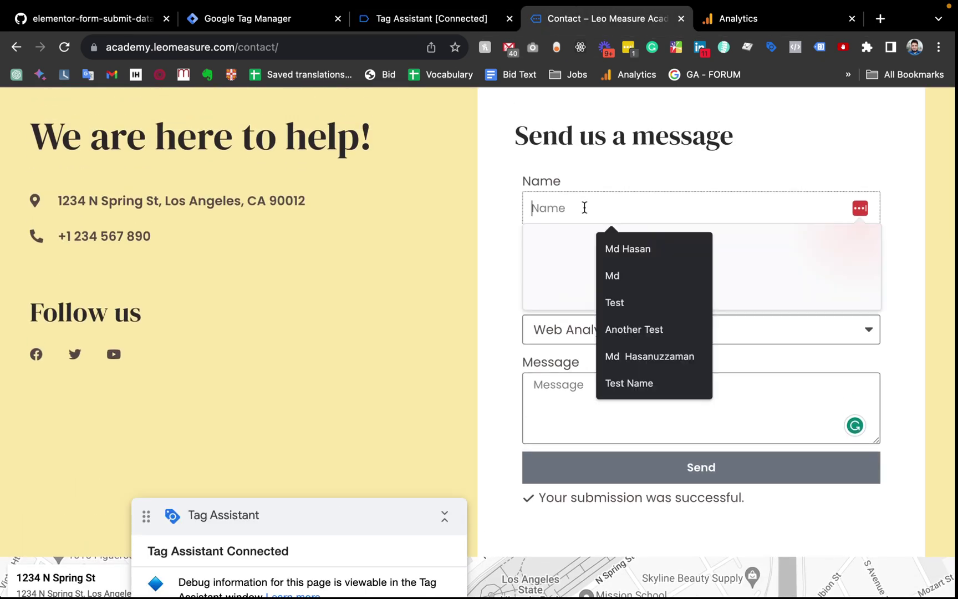
click(500, 190)
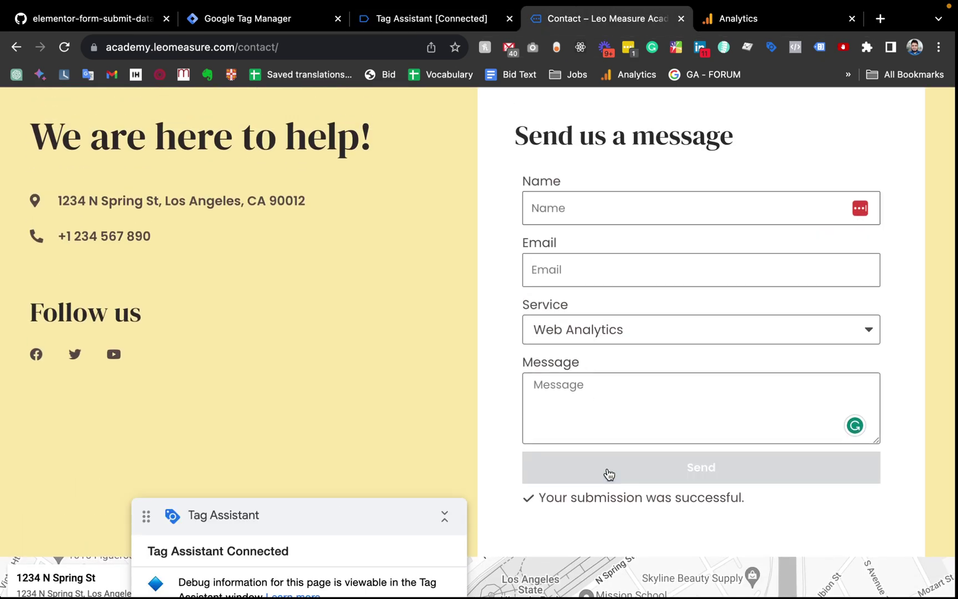
click(636, 470)
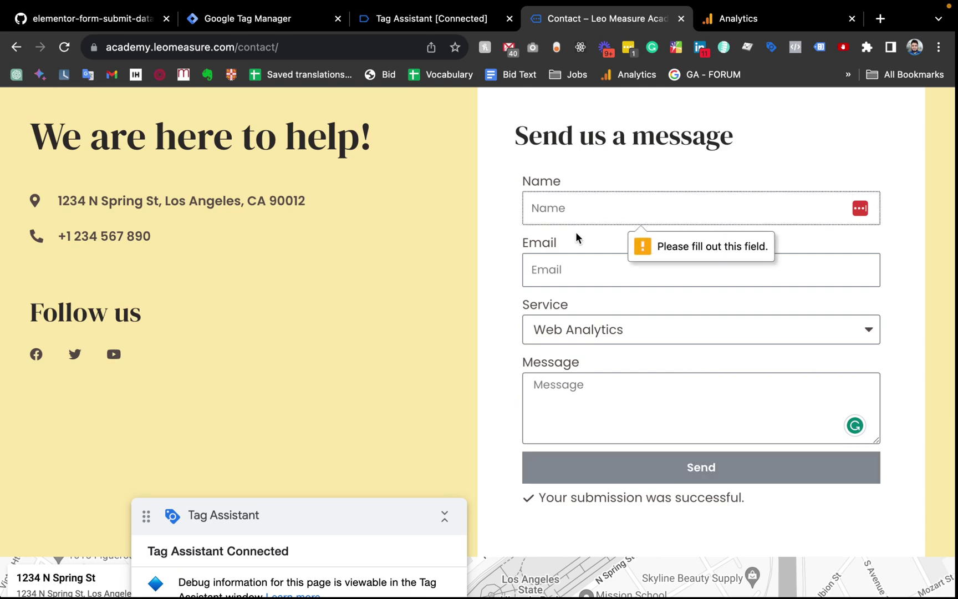
click(432, 18)
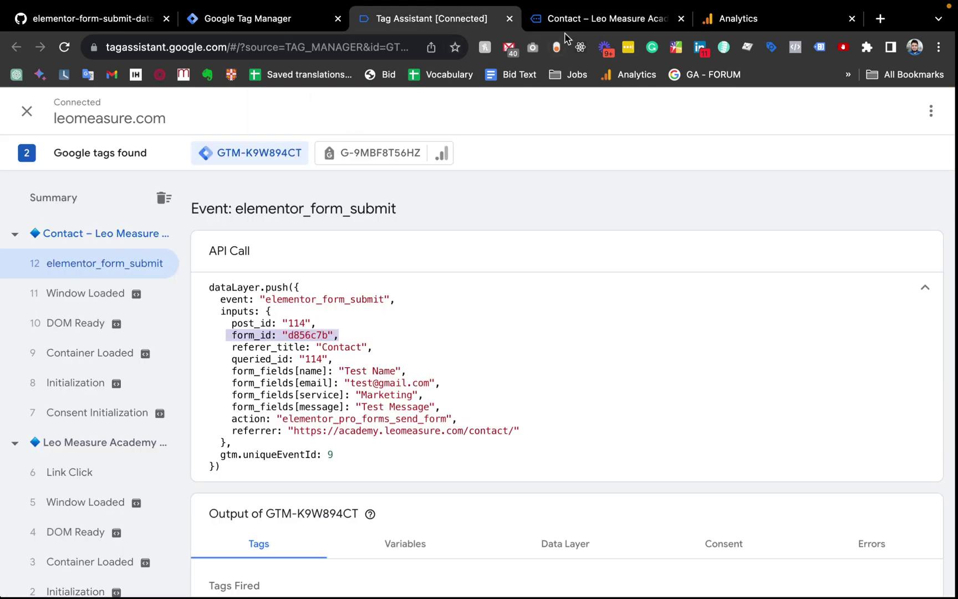
click(566, 21)
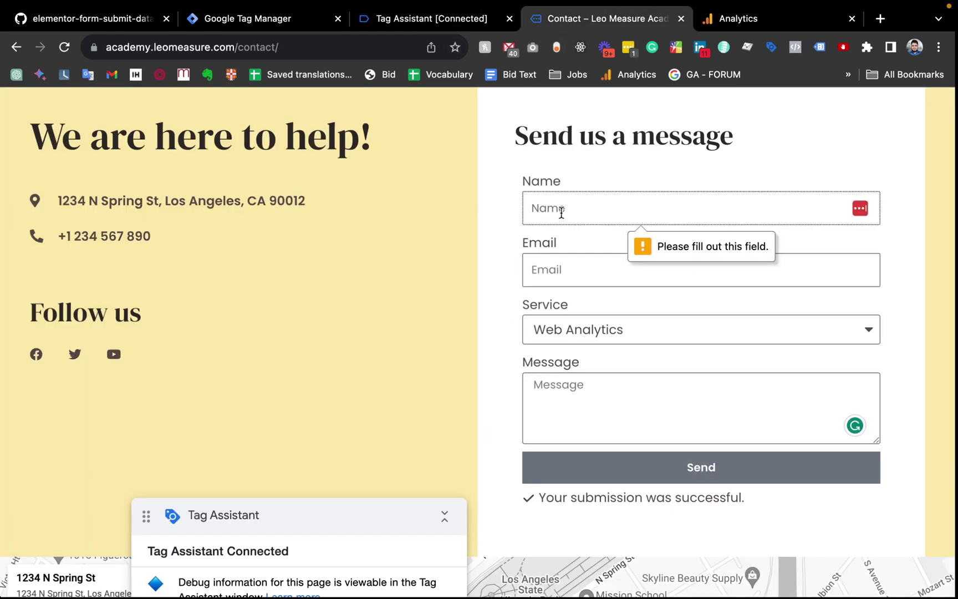
Step: Fill the form with a test name, the saved e-mail, Web Development service and message 'asdfsafd'
click(560, 212)
text(dafd)
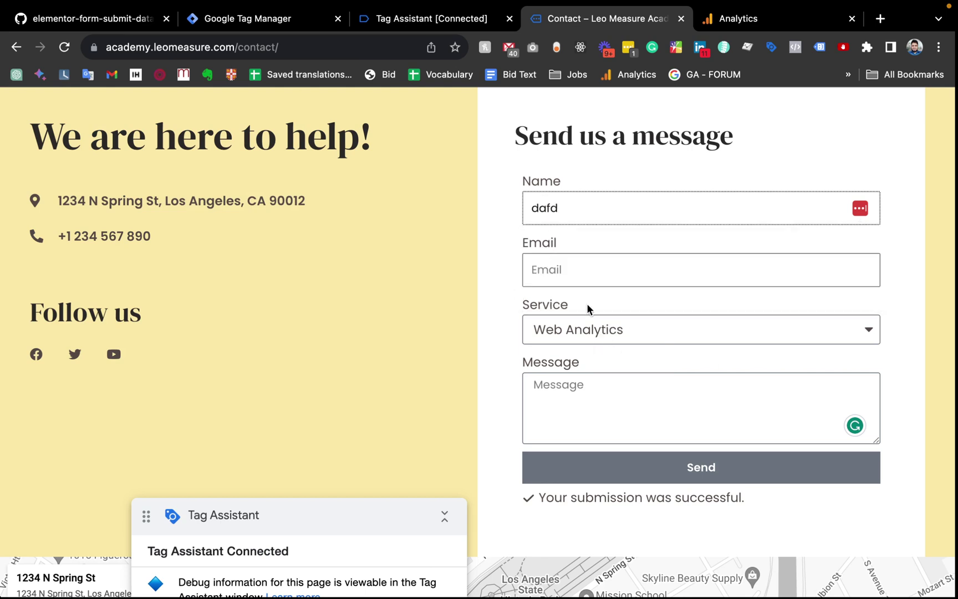
click(557, 269)
click(620, 314)
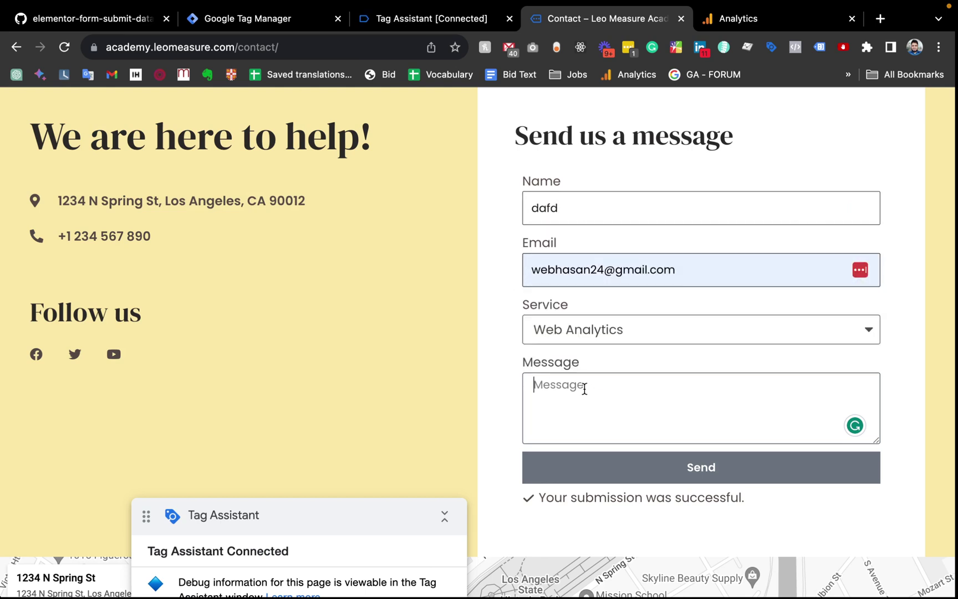
click(588, 328)
click(587, 351)
click(554, 402)
text(asdfsafd)
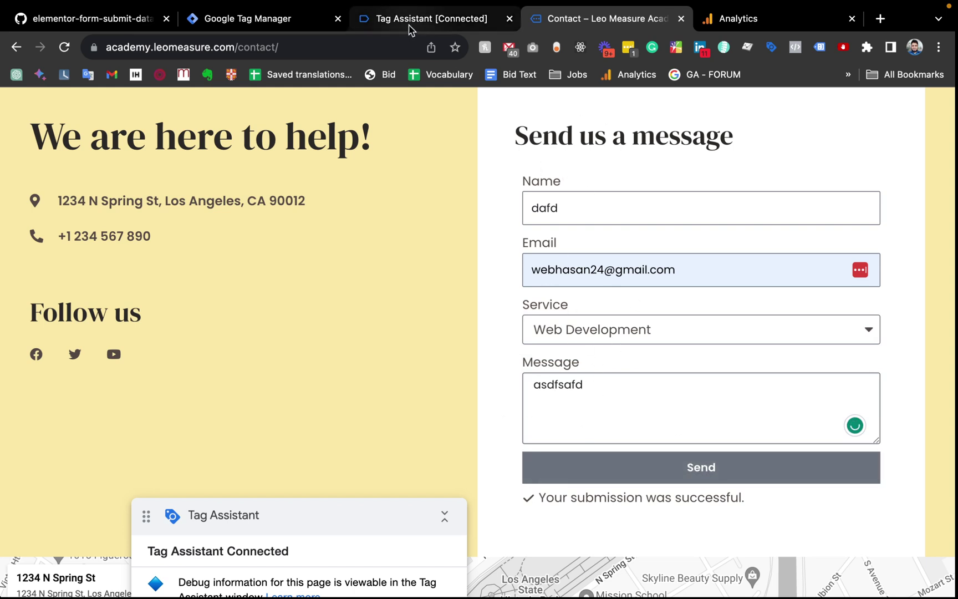
click(413, 22)
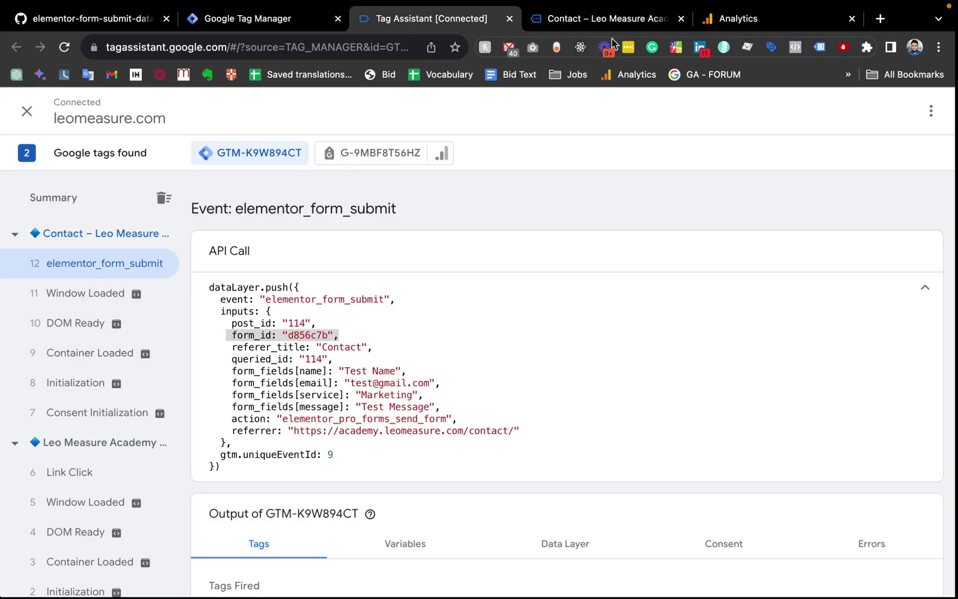
Step: Compare the elementor_form_submit event data in Tag Assistant against the contact form
click(591, 19)
click(435, 18)
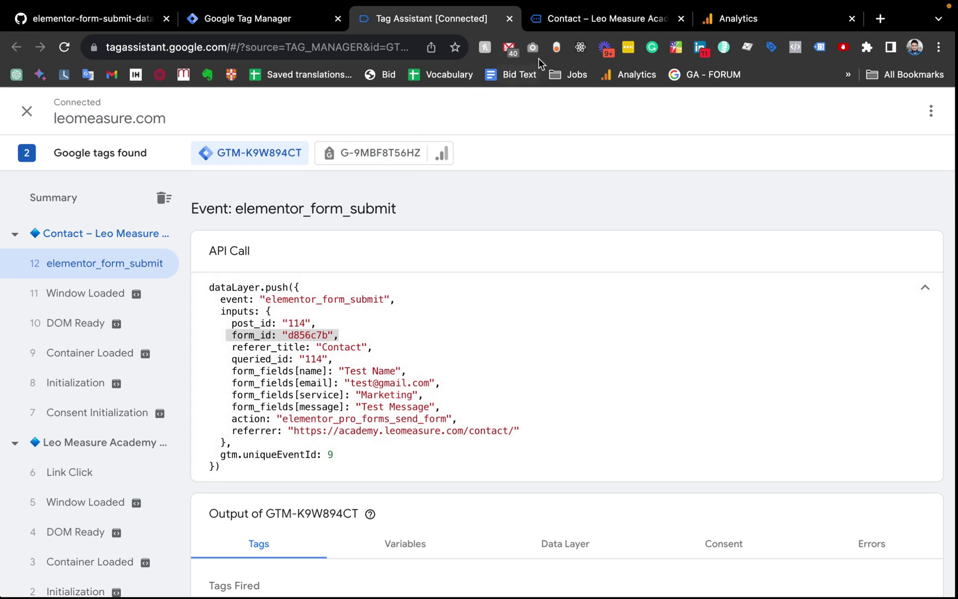
click(549, 29)
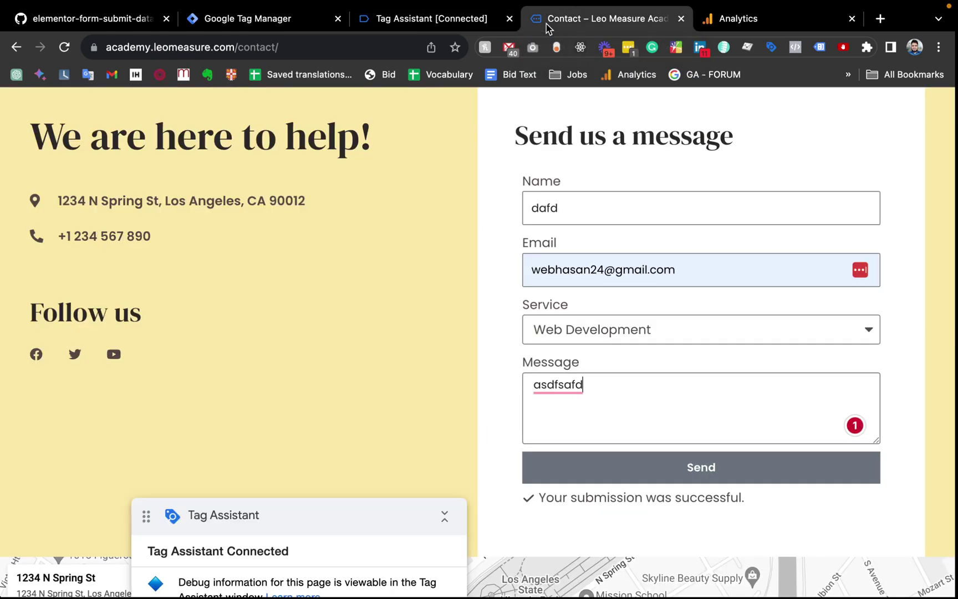
click(452, 21)
click(247, 22)
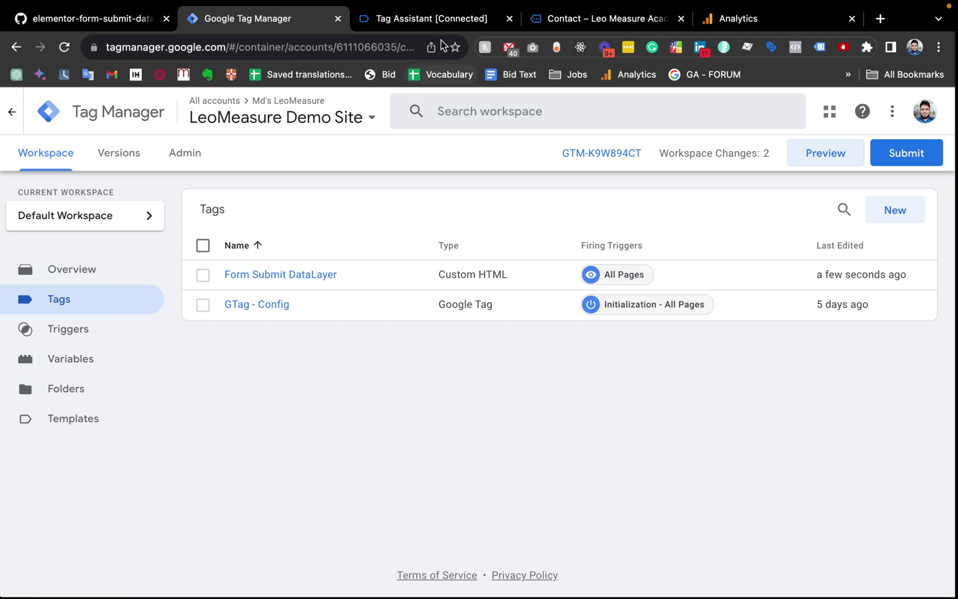
Step: Match the Service and Name field labels to the dataLayer keys, then return to Tag Manager's Tags list
click(601, 19)
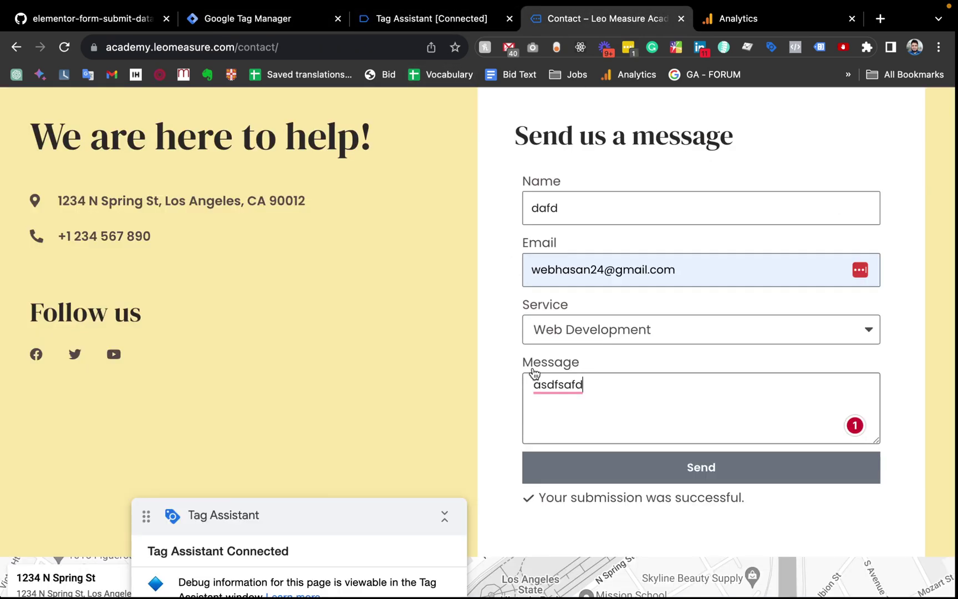
drag(573, 306, 519, 306)
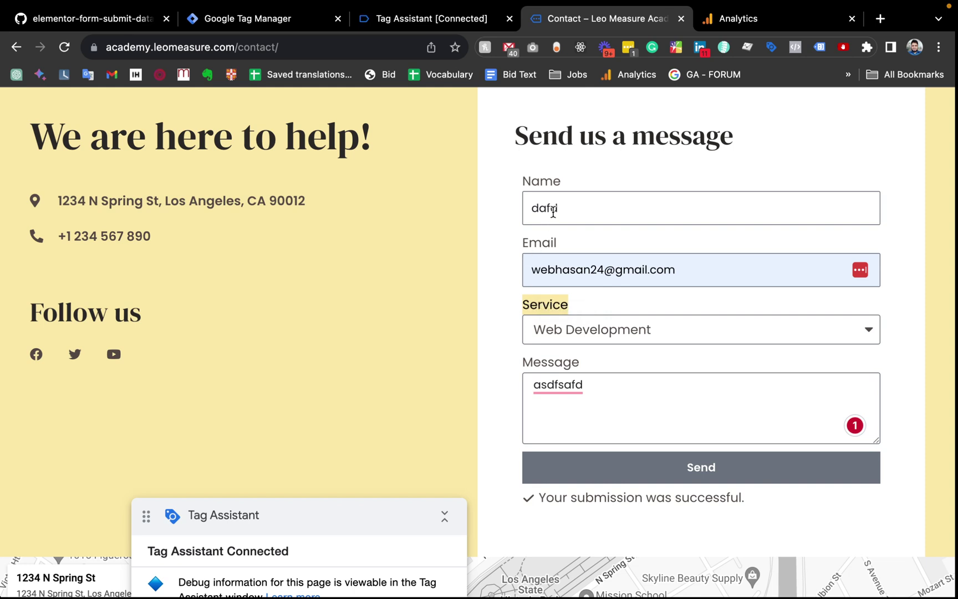
drag(584, 185, 522, 185)
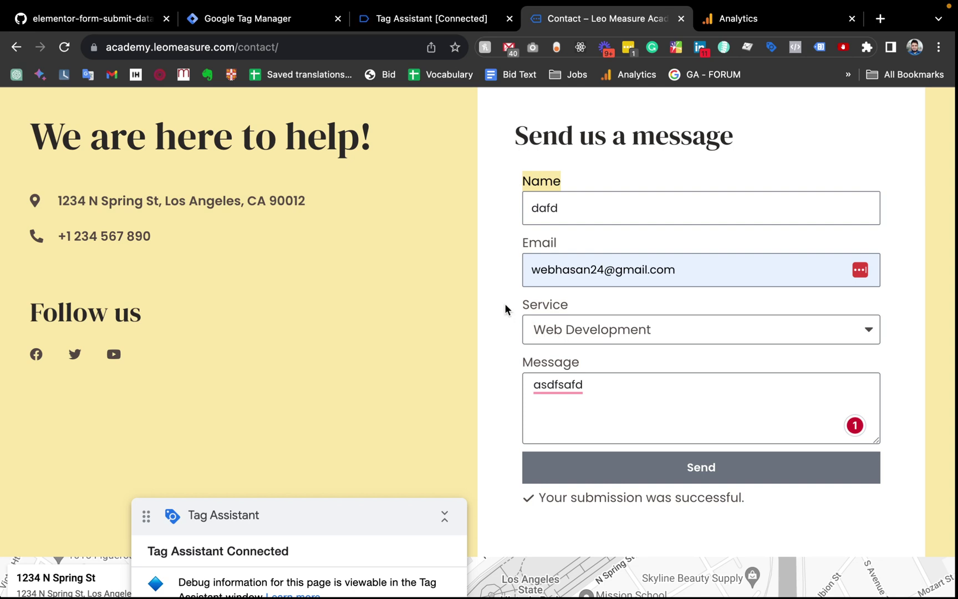
click(537, 309)
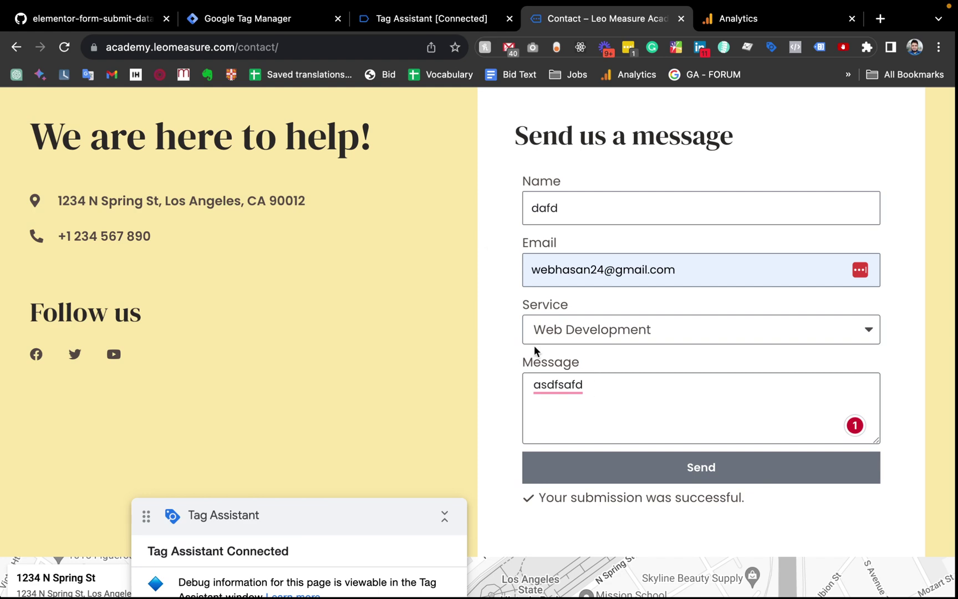
click(366, 25)
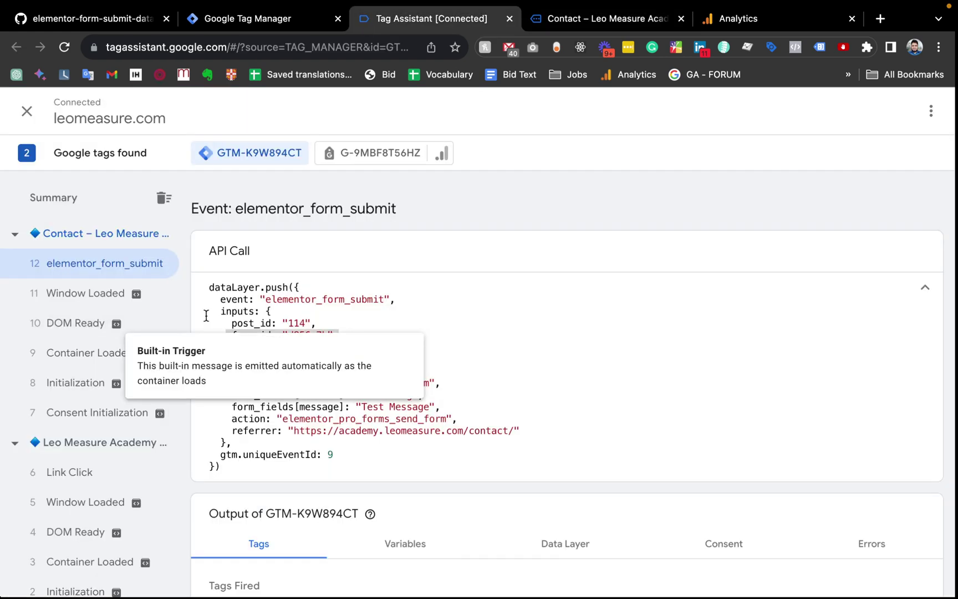
click(267, 22)
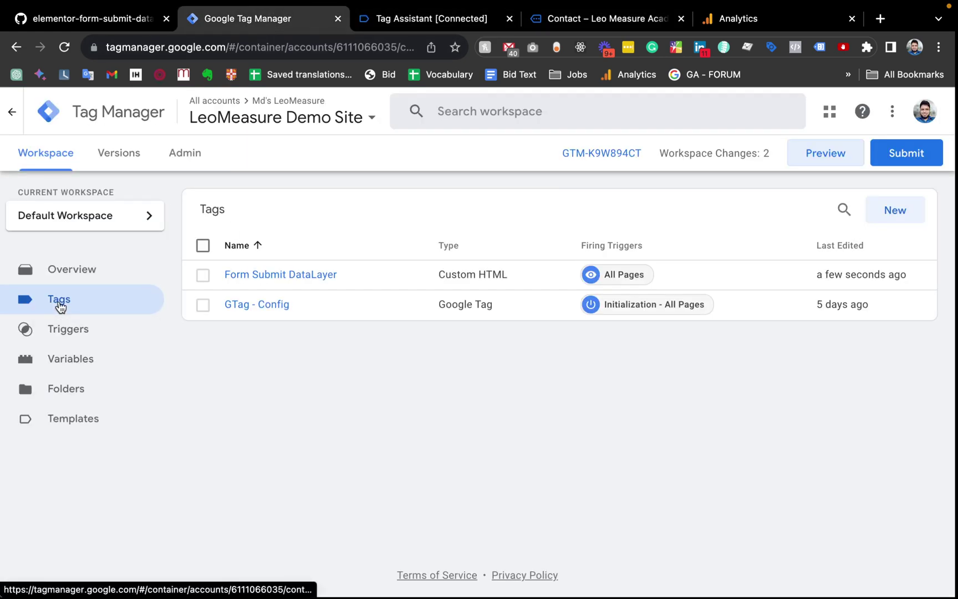
Step: Add a new user-defined variable under Variables and title it 'dlv - service'
click(79, 367)
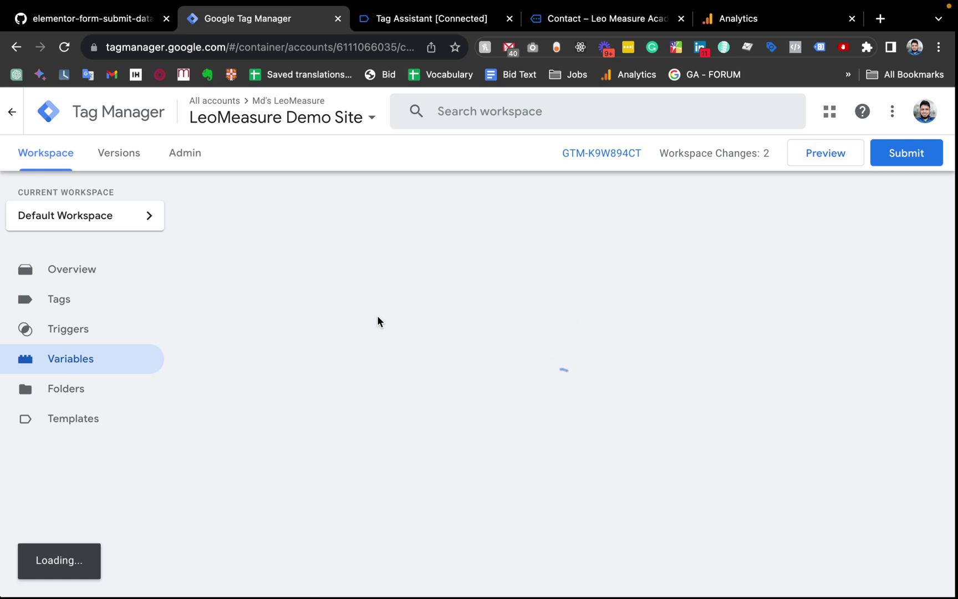
scroll(533, 316, down, 2)
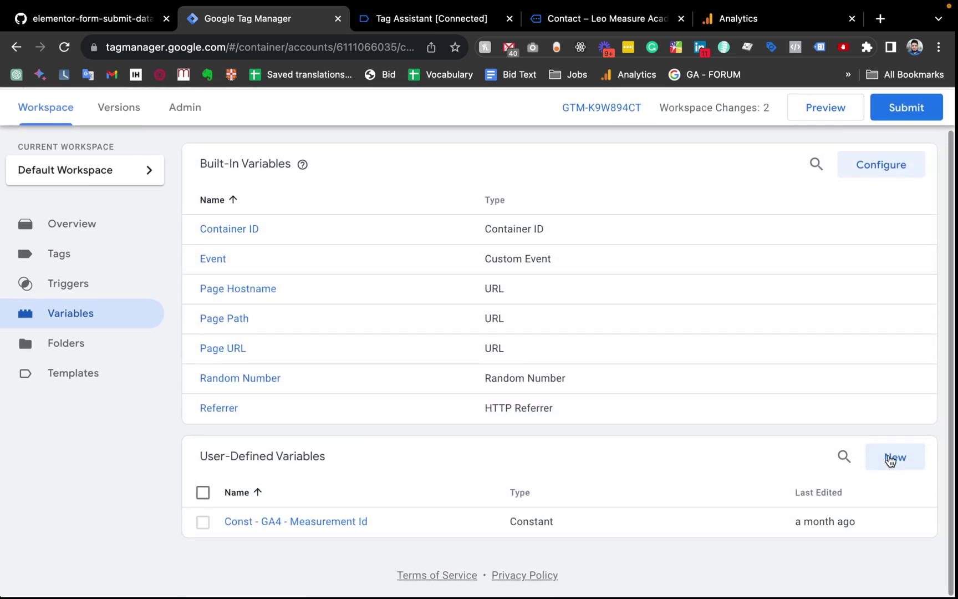
click(898, 464)
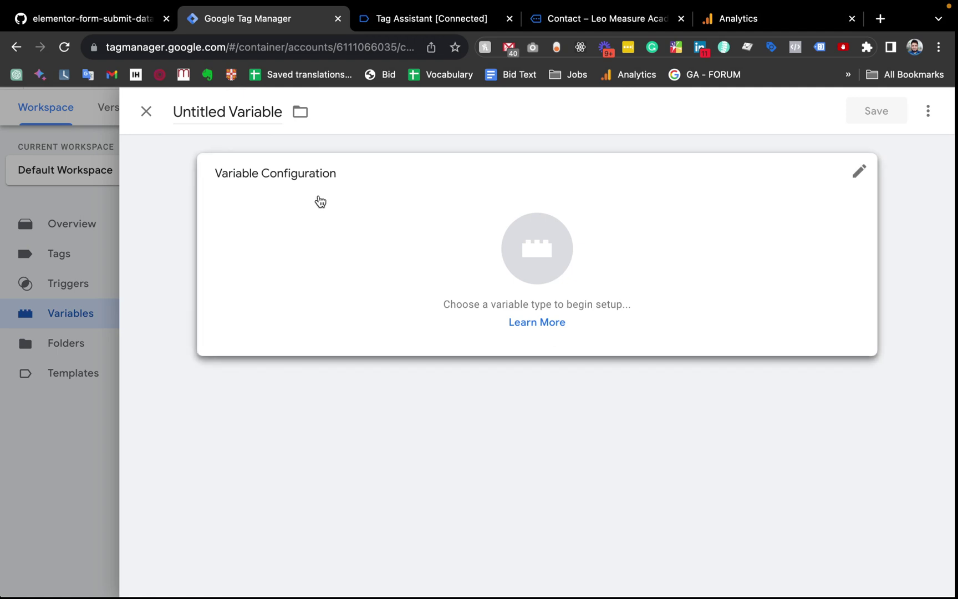
click(223, 112)
key(BackSpace)
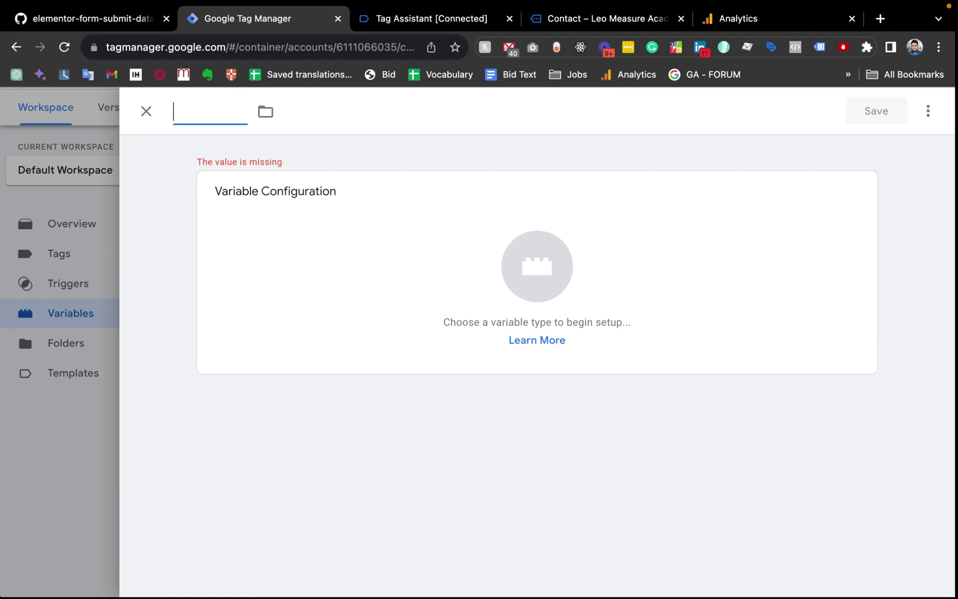
text(dlv)
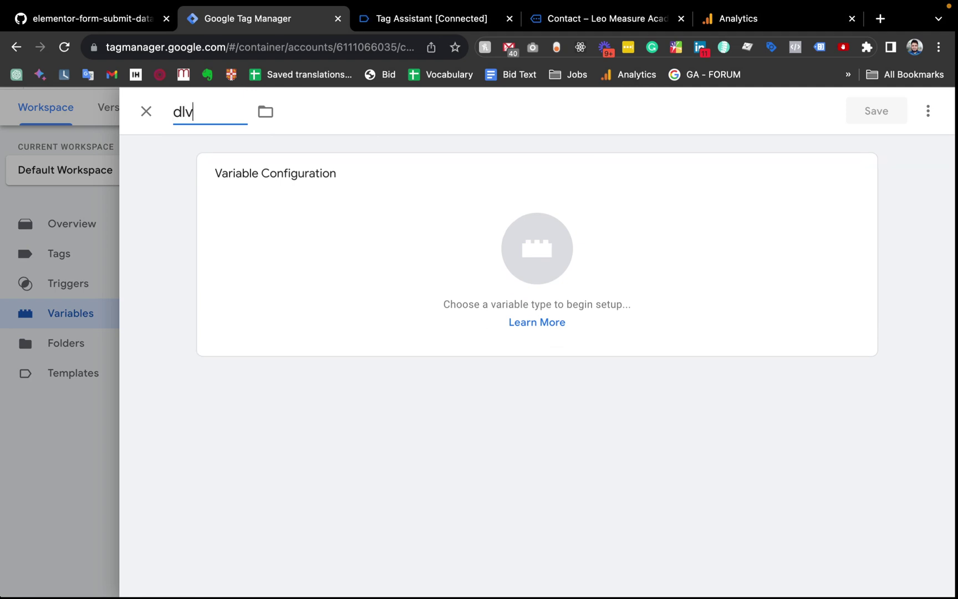
text( - service)
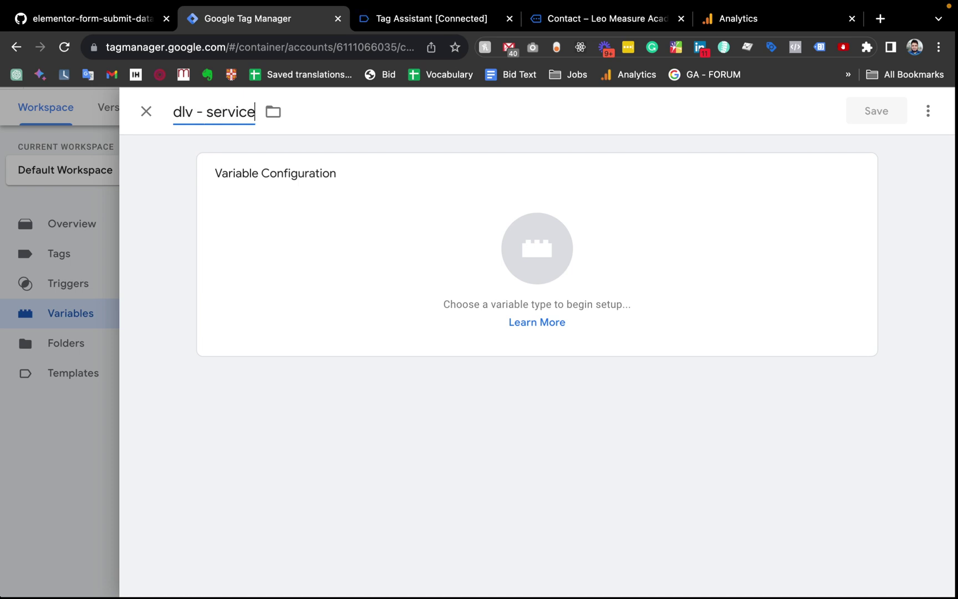
Step: Make the new variable a Data Layer Variable, found by searching the types for 'data'
click(538, 251)
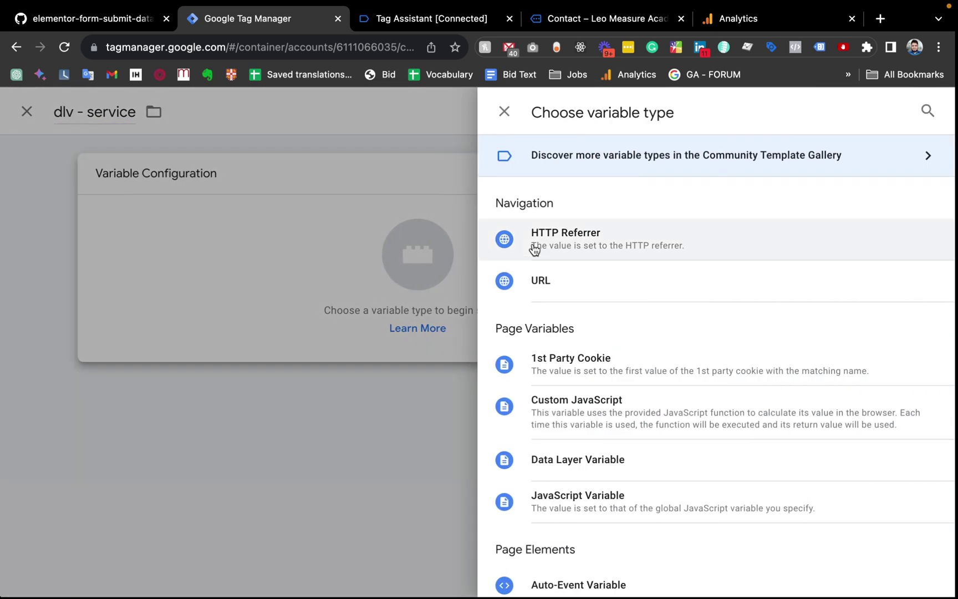
click(928, 110)
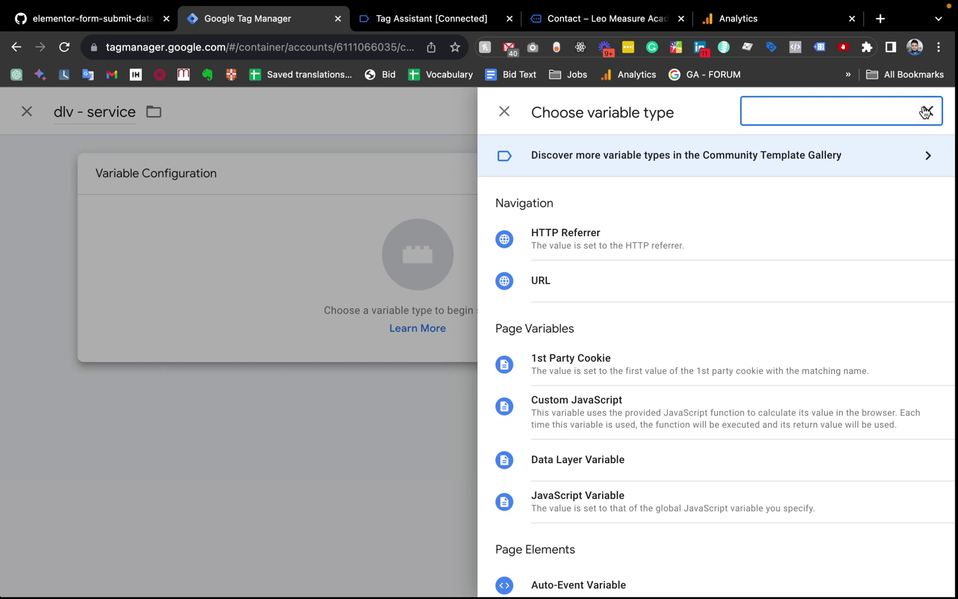
text(data)
click(657, 286)
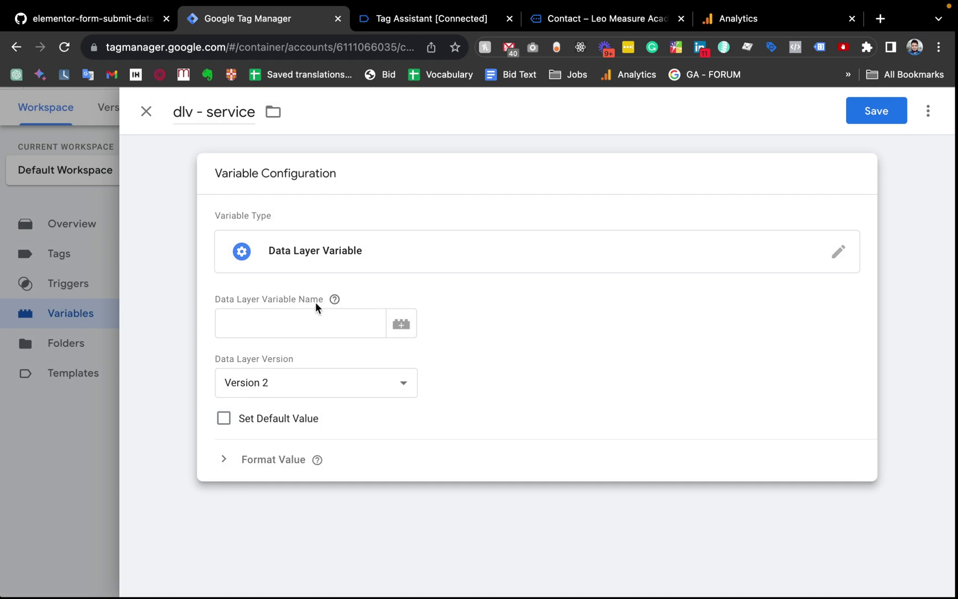
Step: Copy the key 'inputs' from Tag Assistant's event data into the Data Layer Variable Name
click(452, 19)
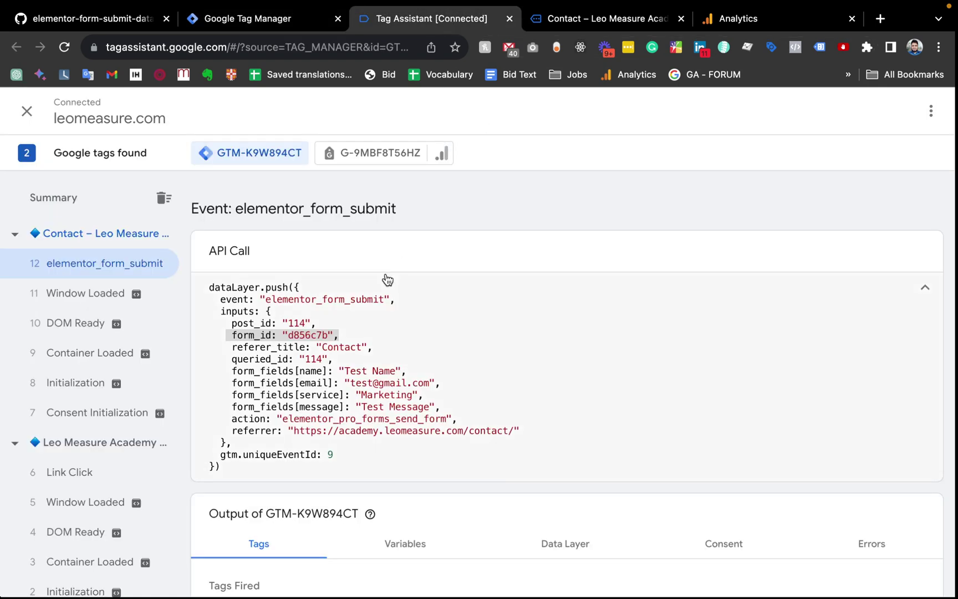
double_click(232, 311)
click(266, 314)
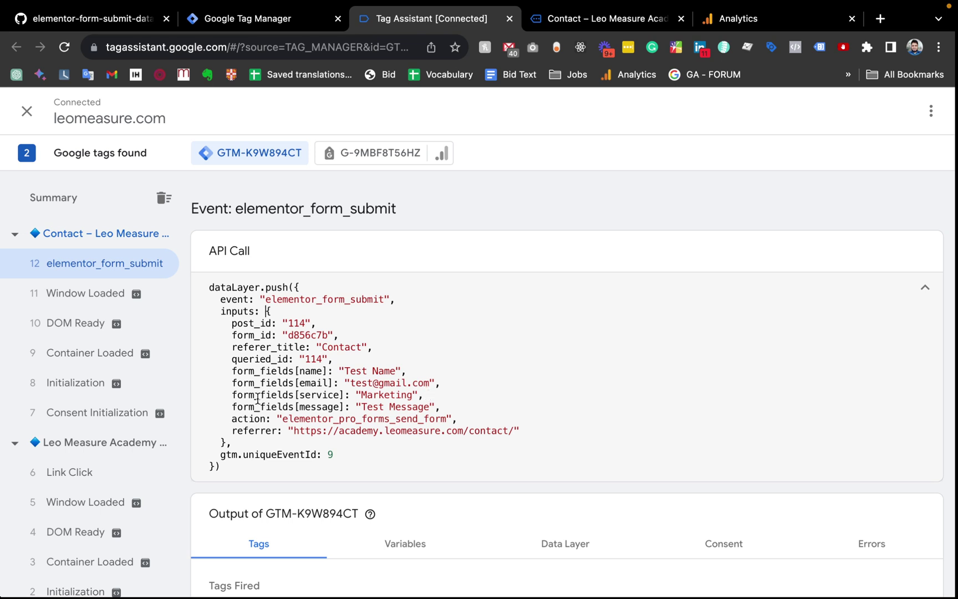
double_click(325, 396)
click(267, 356)
drag(221, 314, 244, 313)
double_click(237, 311)
key(super+c)
click(275, 22)
click(250, 325)
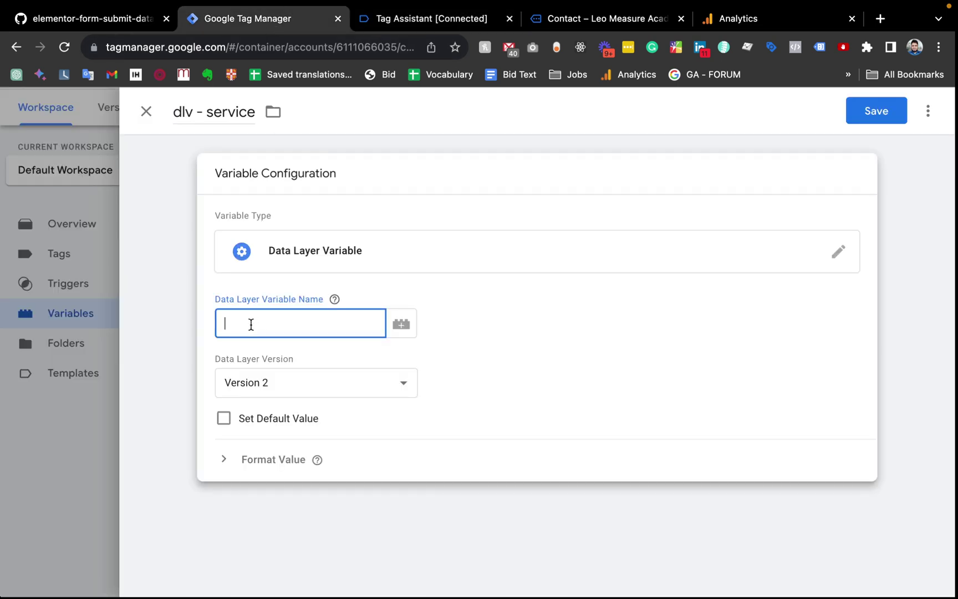
key(super+v)
Step: Append form_fields[service] to the name, making inputs.form_fields[service], and save the dlv - service variable
click(513, 8)
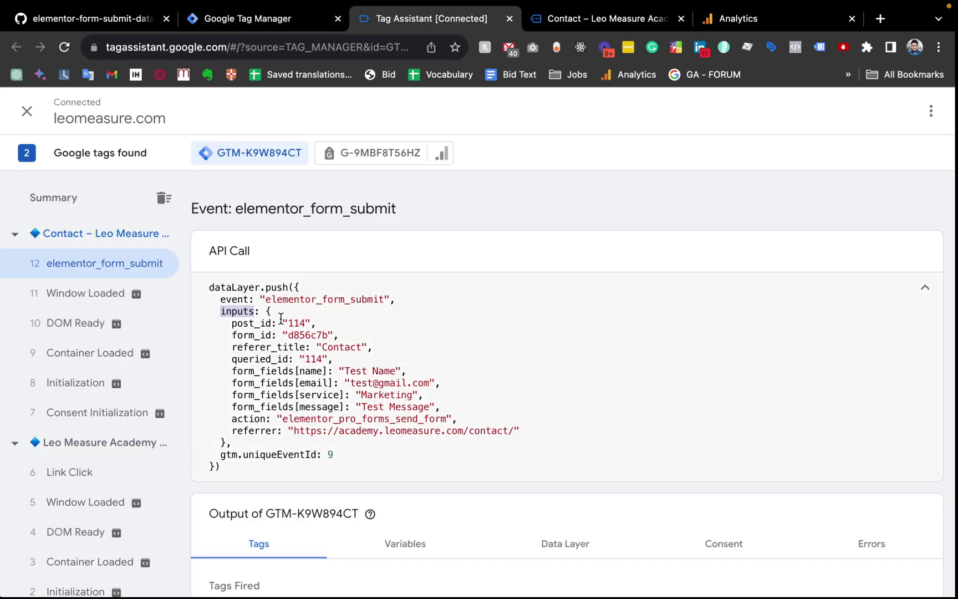
drag(272, 314, 522, 434)
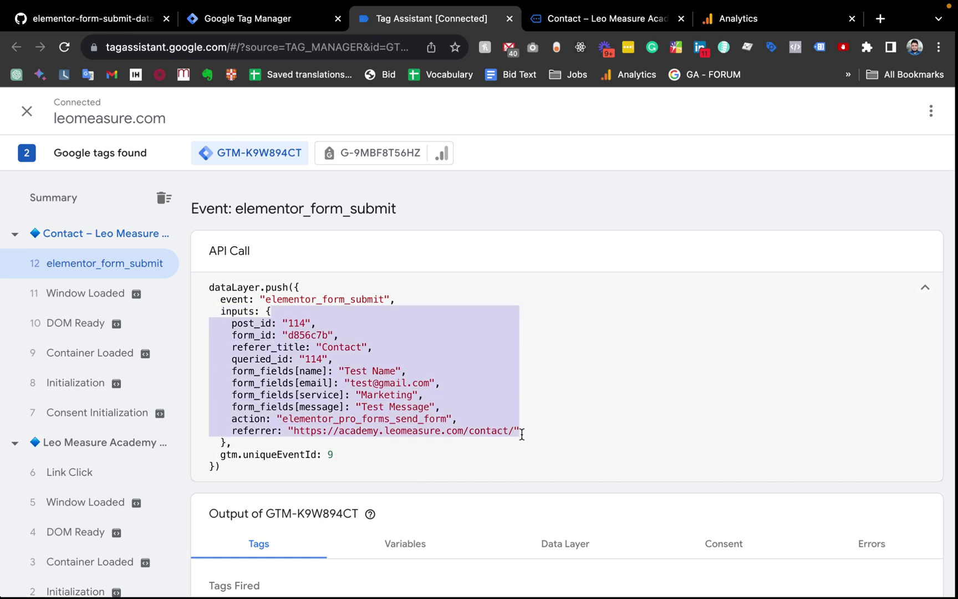
click(323, 334)
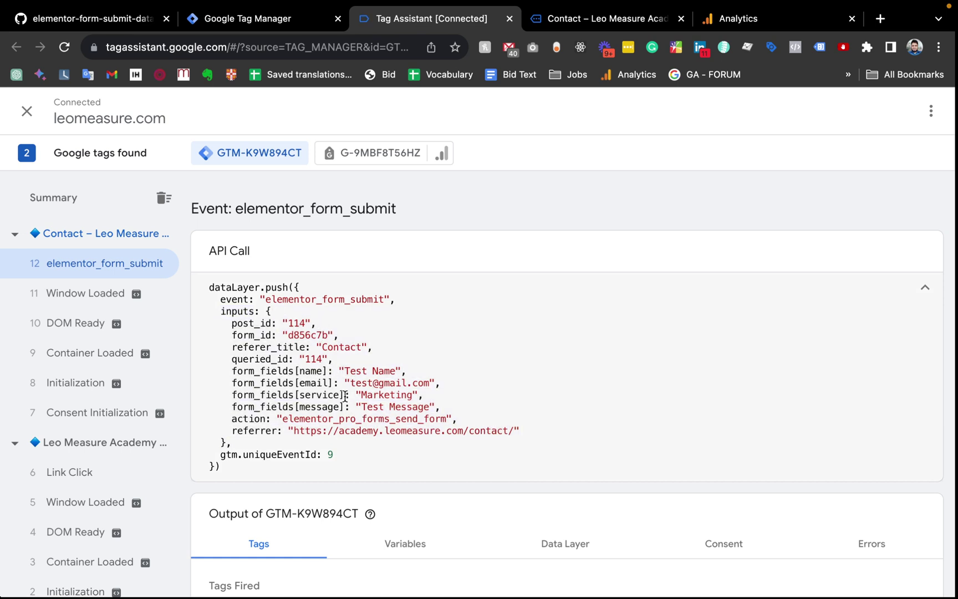
drag(344, 394, 243, 394)
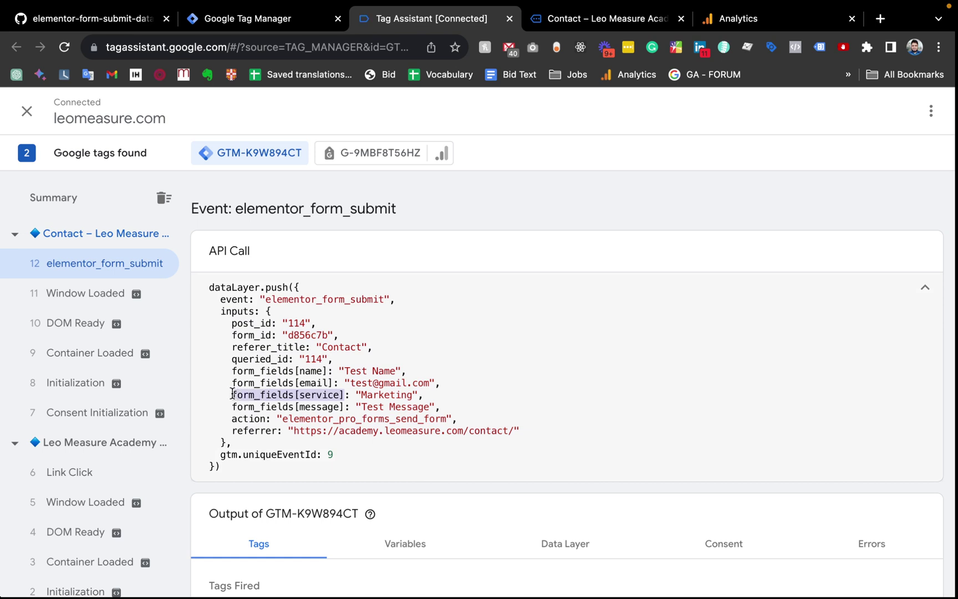
click(303, 14)
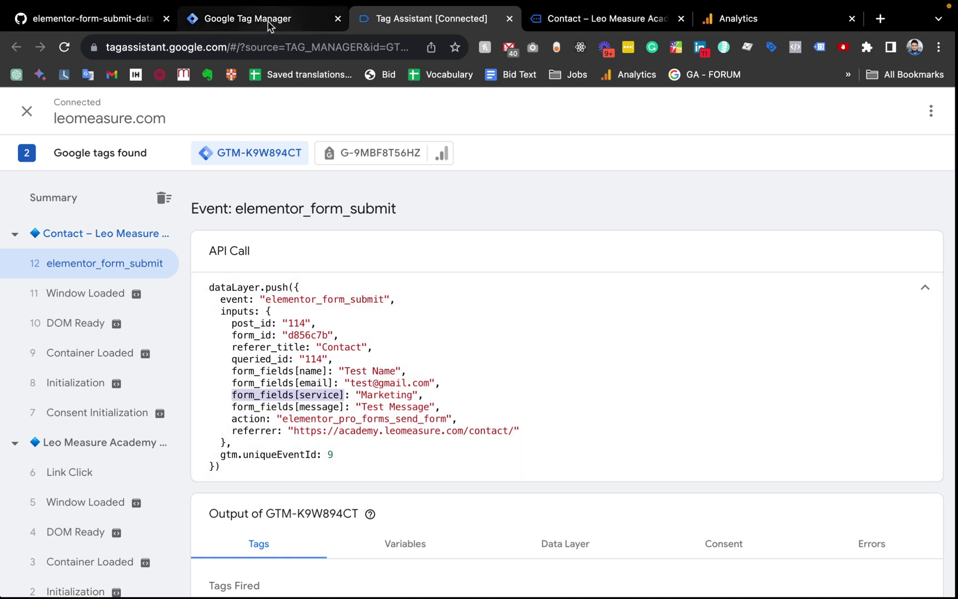
text(form_fields[service])
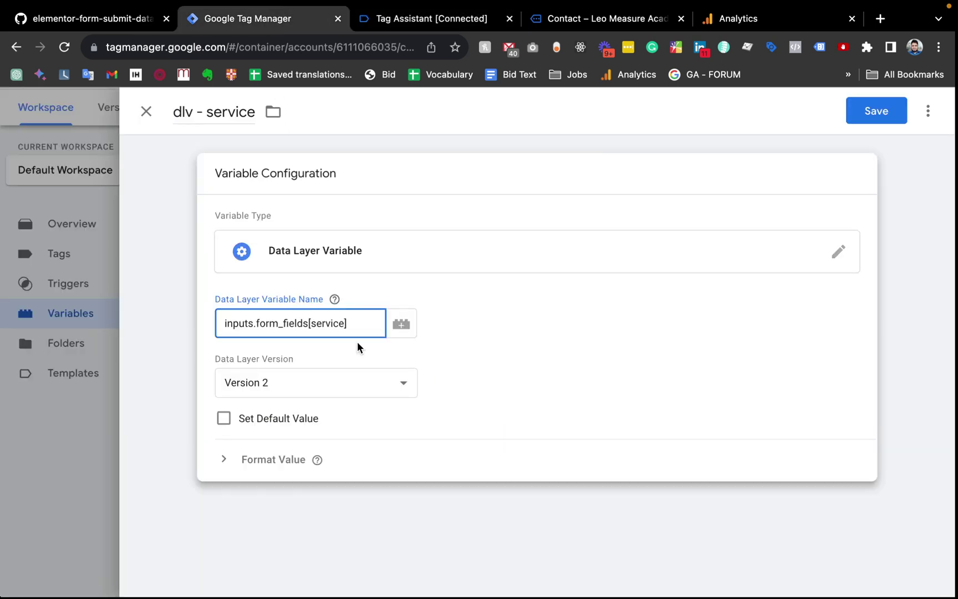
click(235, 188)
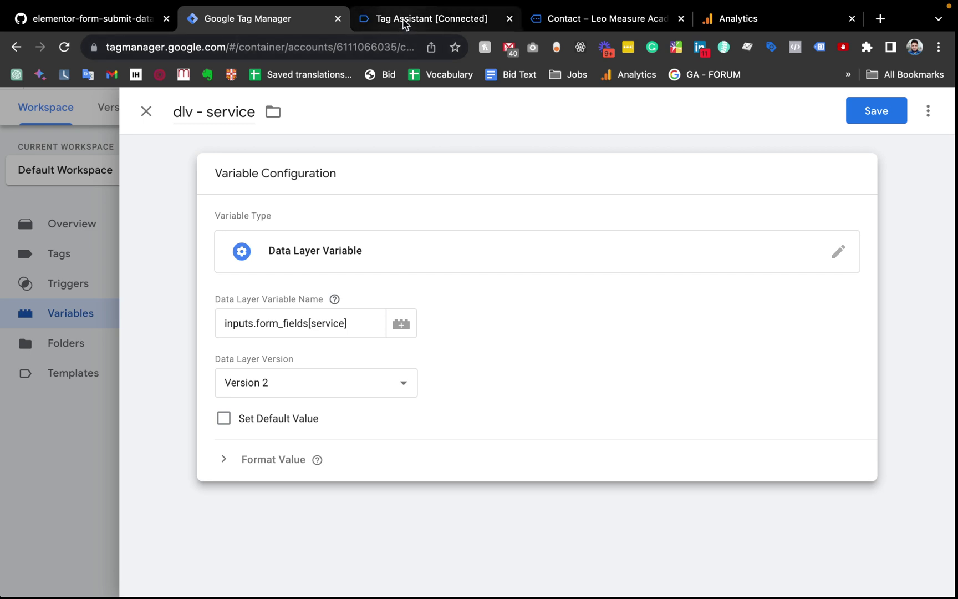
click(870, 120)
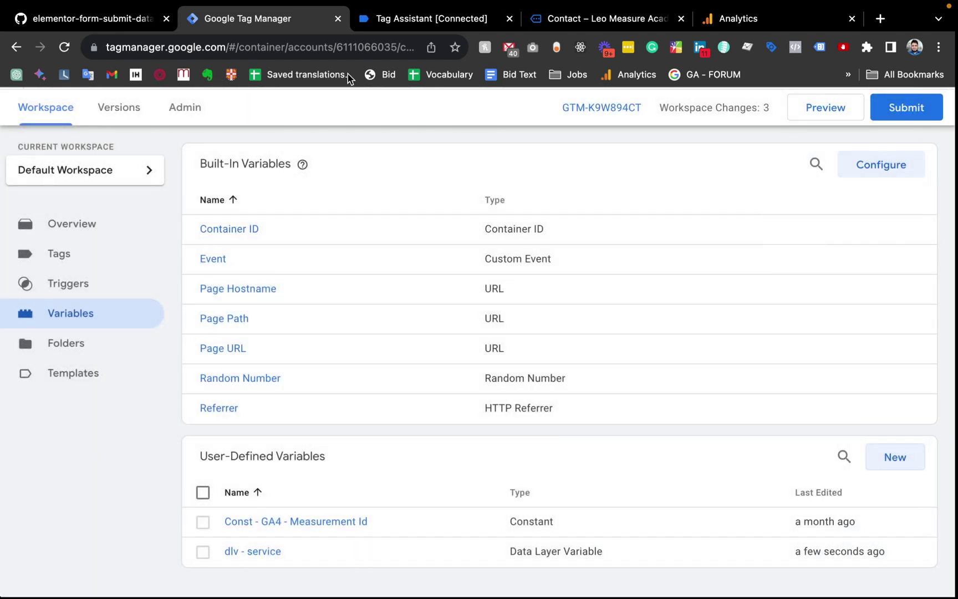
click(396, 17)
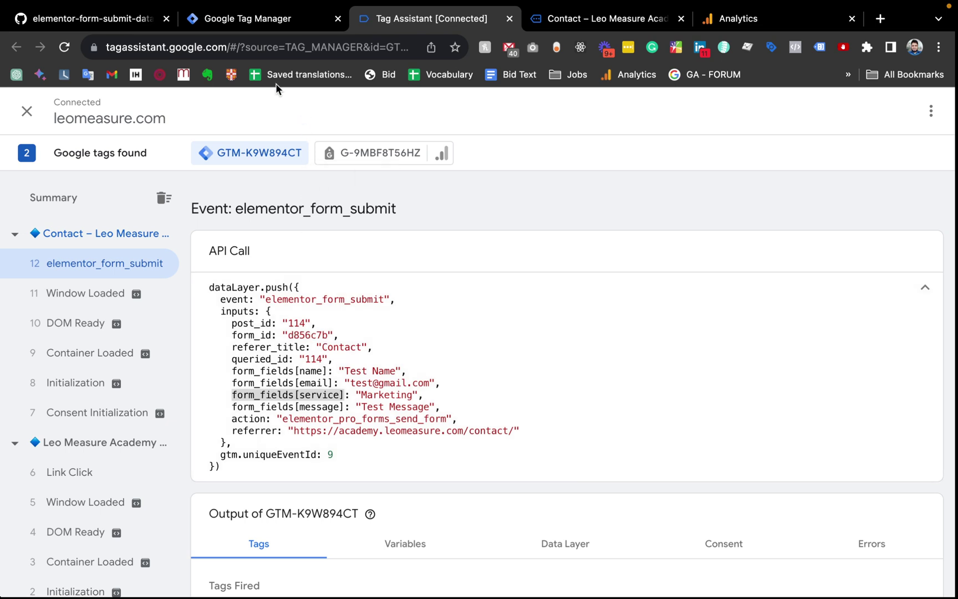
Step: Create a new user-defined Data Layer Variable titled 'dlv - form_id'
click(251, 22)
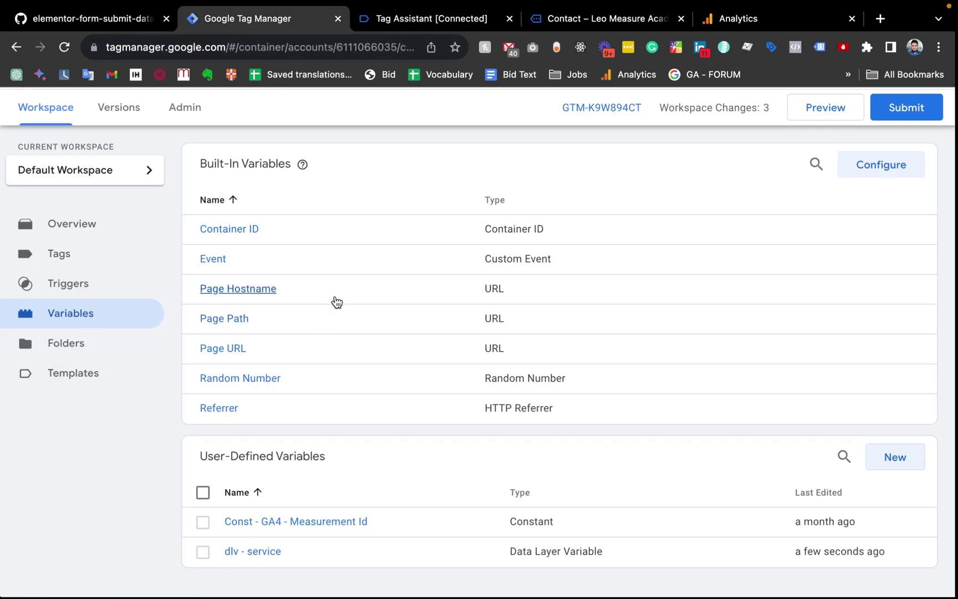
scroll(337, 302, down, 1)
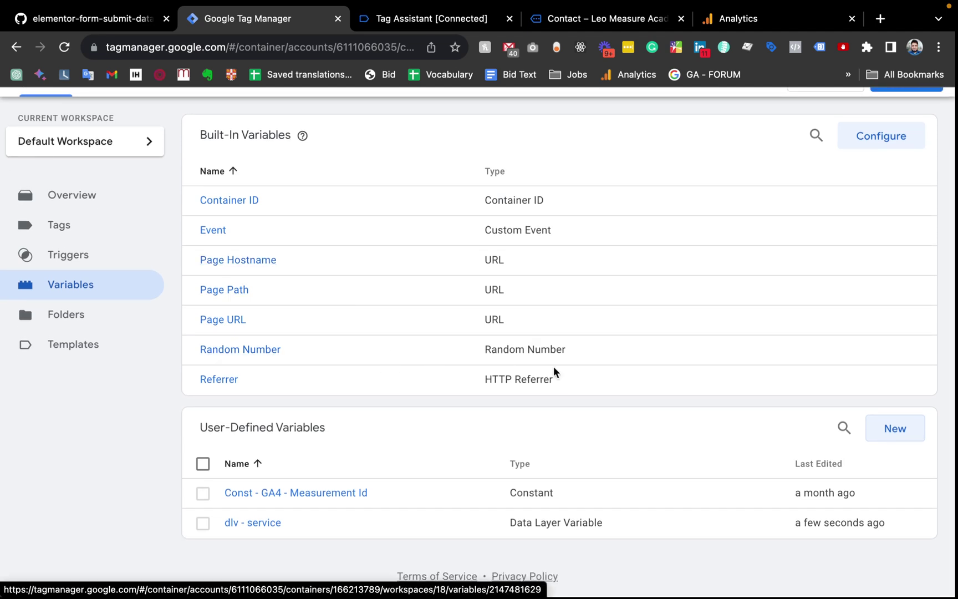
click(900, 437)
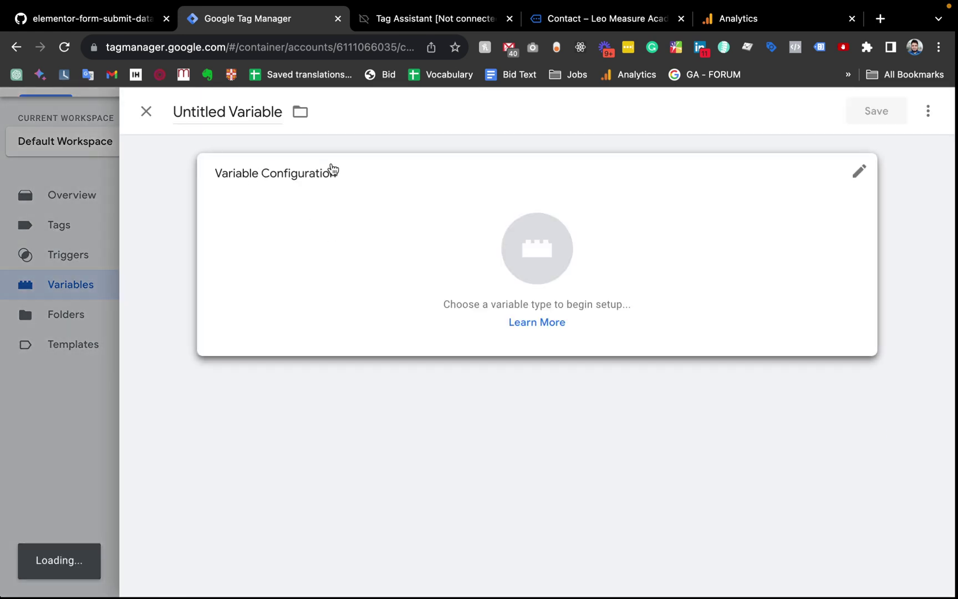
double_click(237, 112)
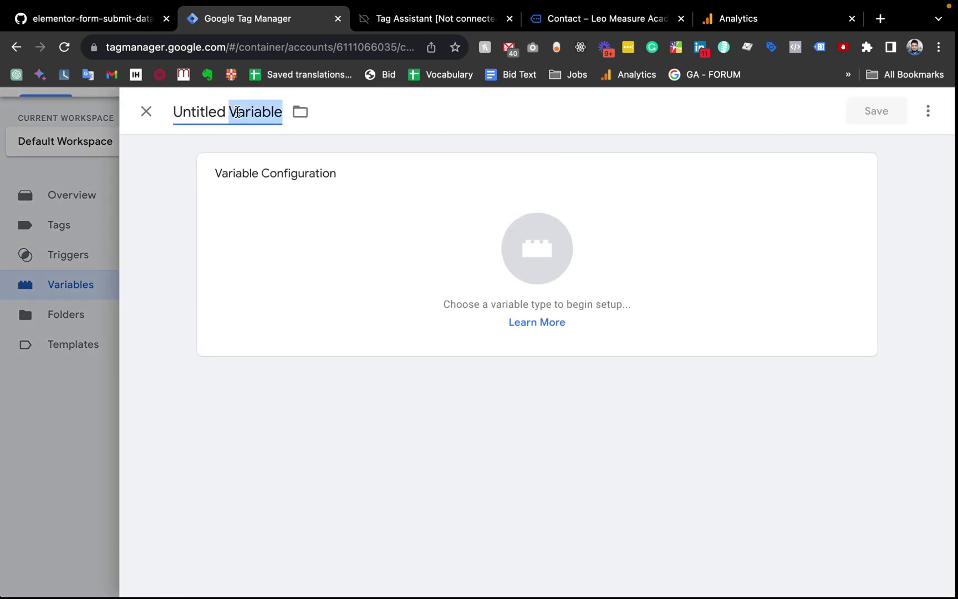
key(super+a)
key(BackSpace)
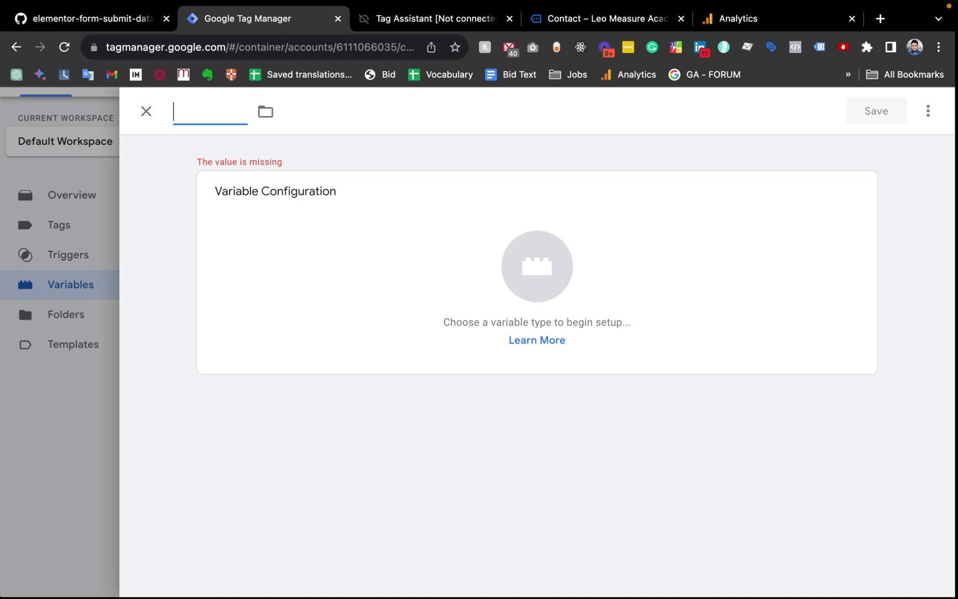
text(dlv - f)
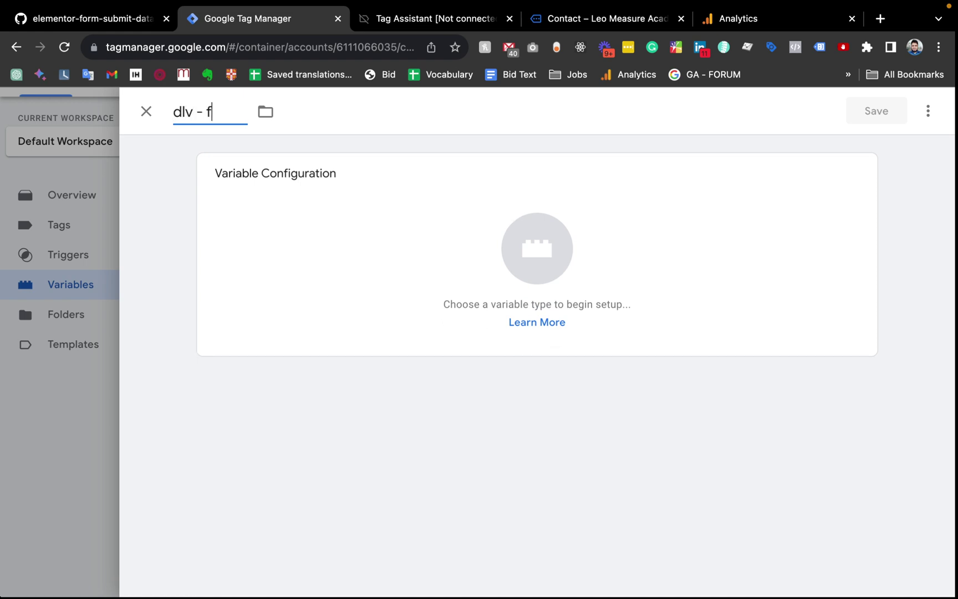
text(orm_id)
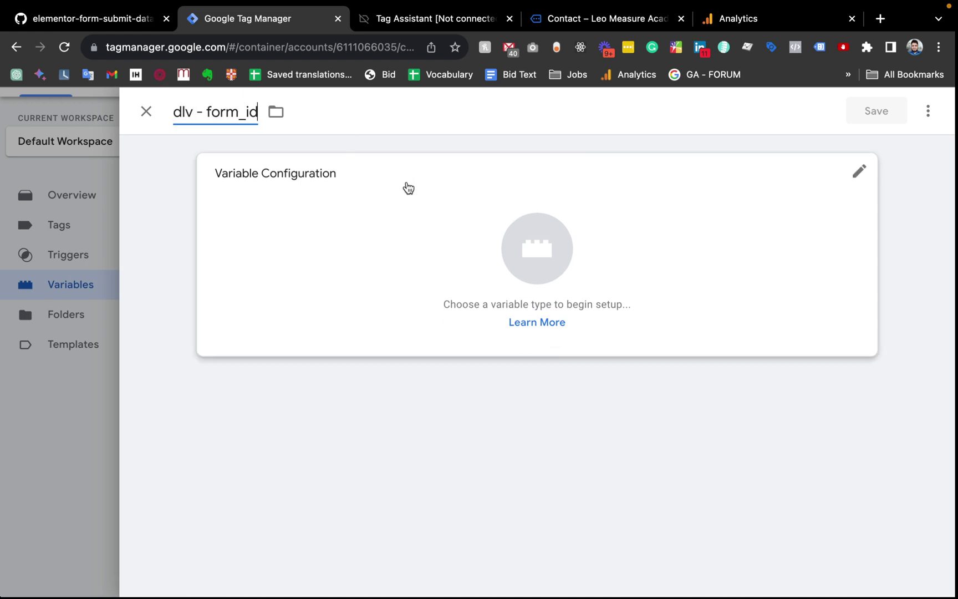
click(545, 273)
click(931, 111)
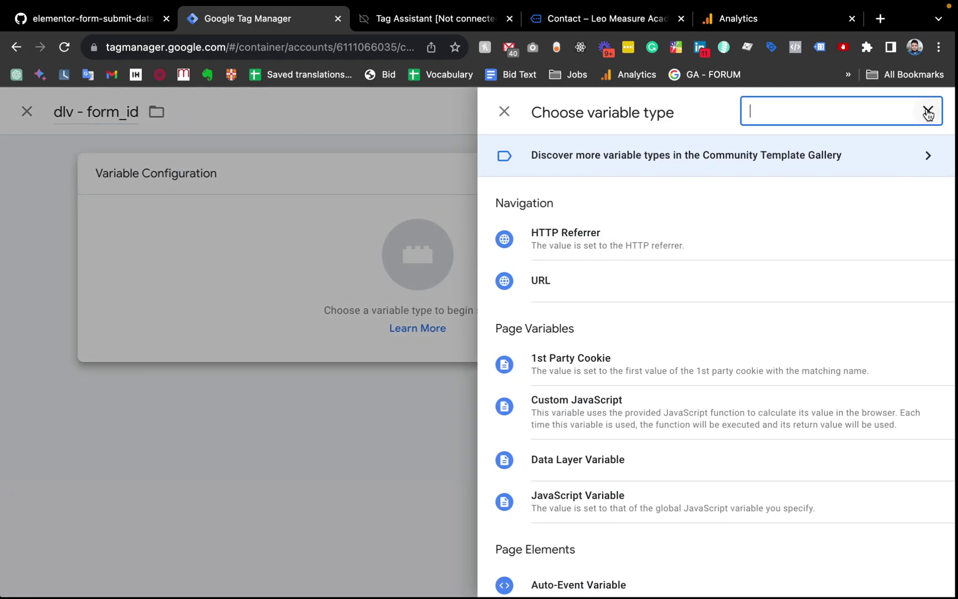
text(data)
click(635, 273)
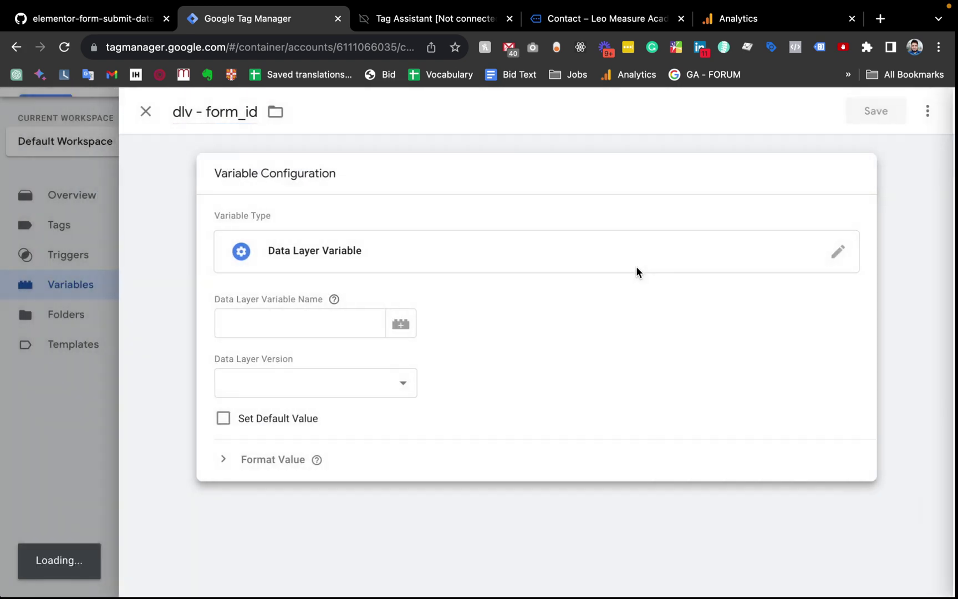
Step: Set its Data Layer Variable Name to inputs.form_id, copied from Tag Assistant, and save it
click(409, 21)
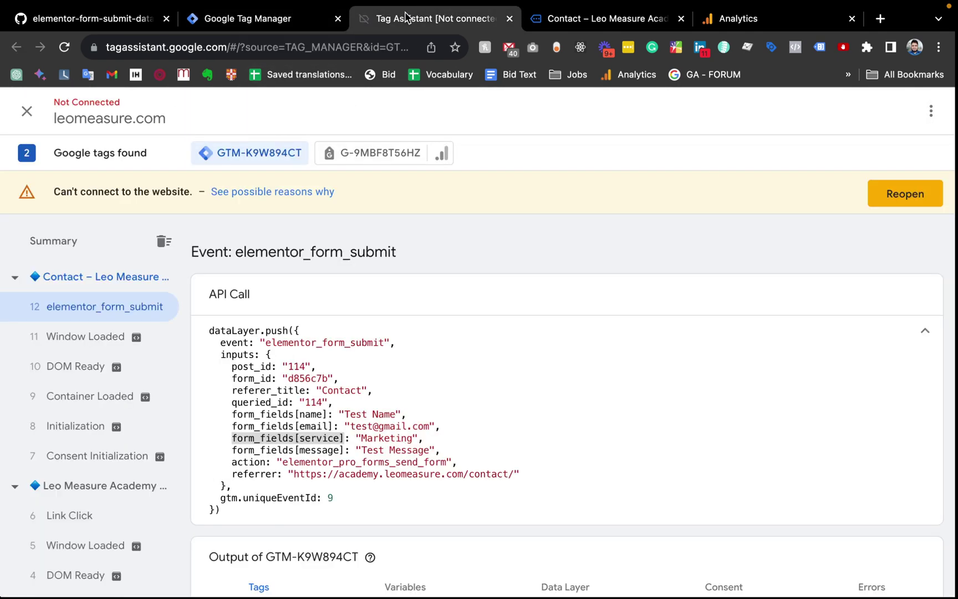
click(257, 377)
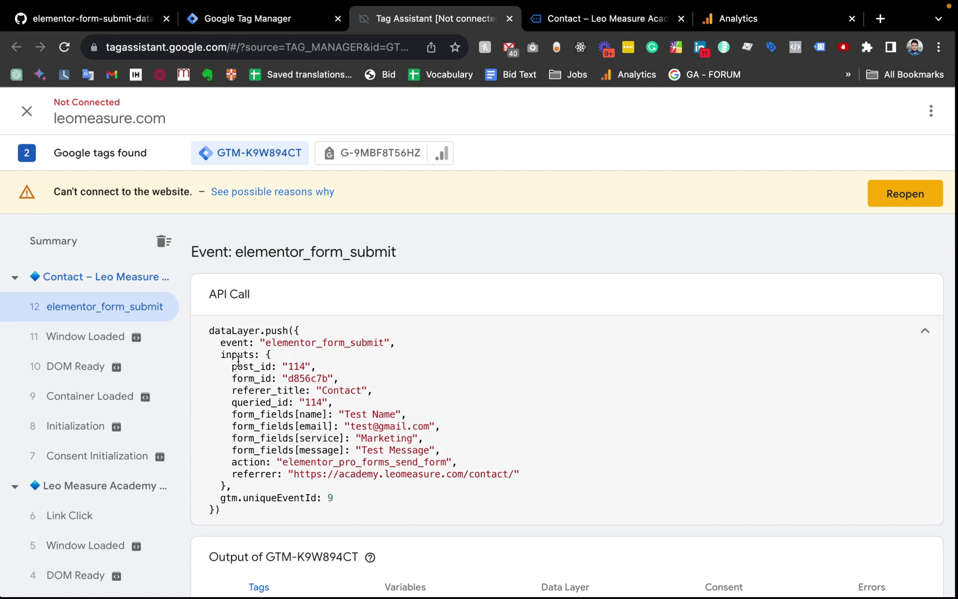
double_click(240, 355)
key(ctrl+c)
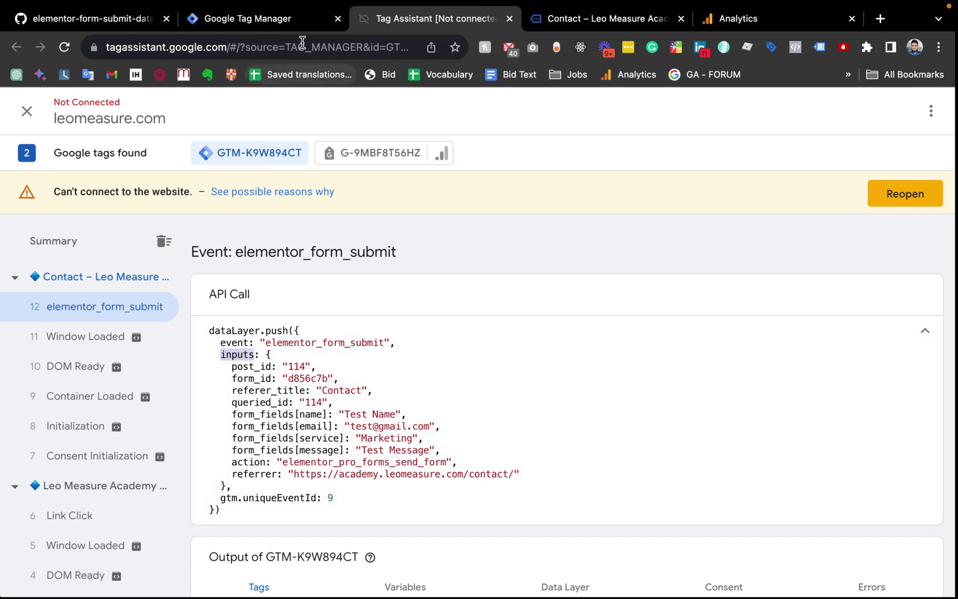
click(302, 20)
click(255, 323)
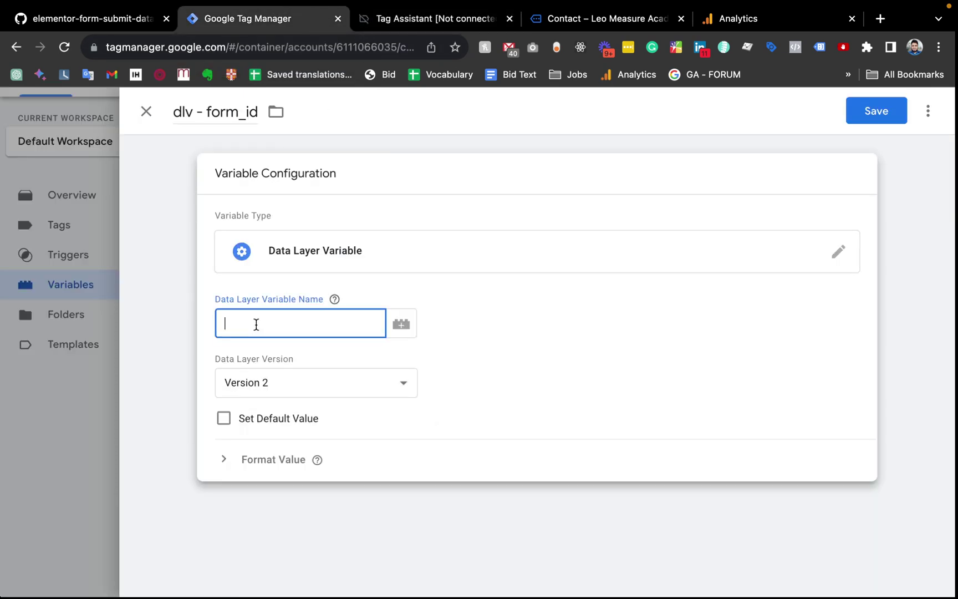
key(ctrl+v)
text(.)
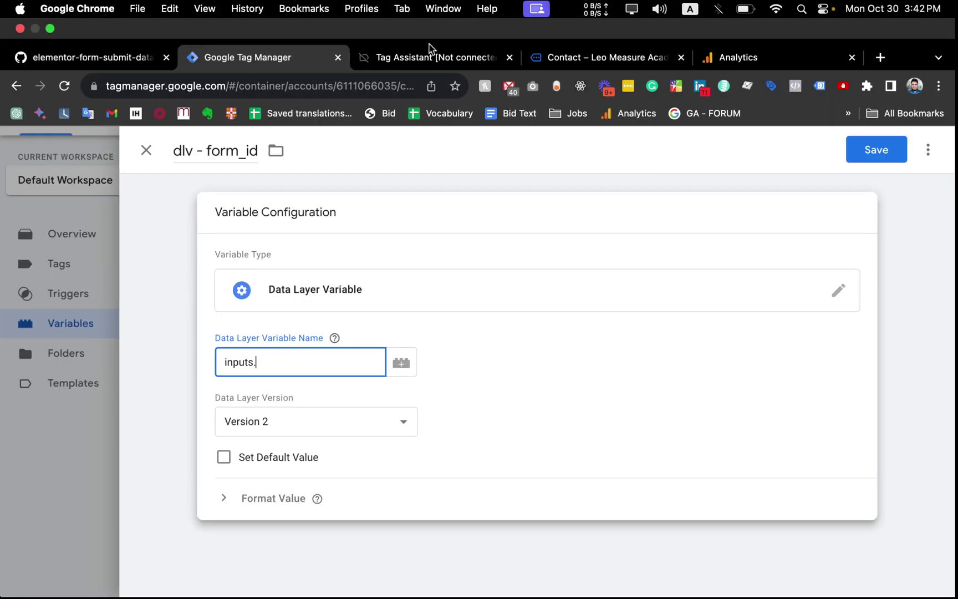
click(430, 48)
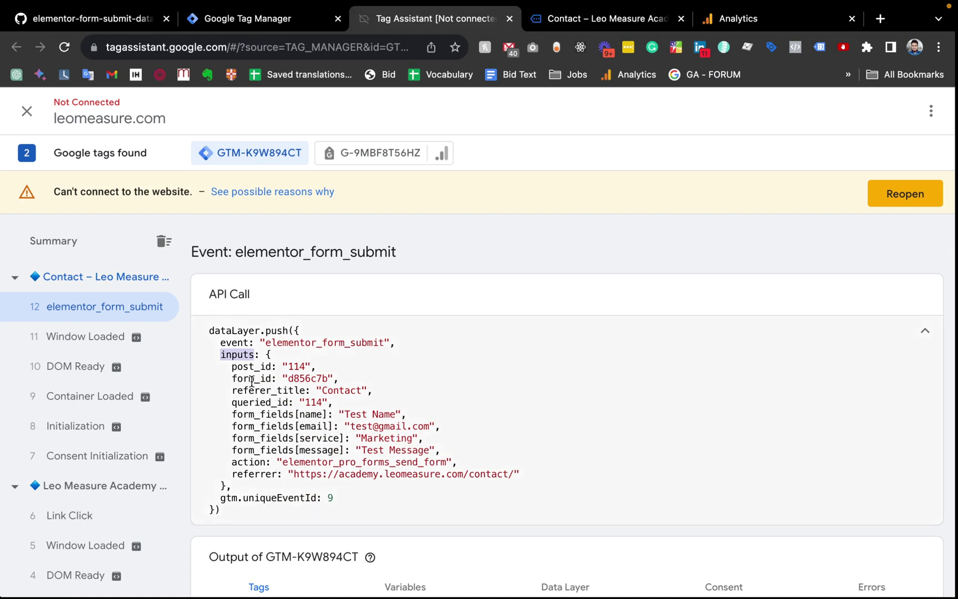
double_click(251, 381)
key(super+c)
click(327, 19)
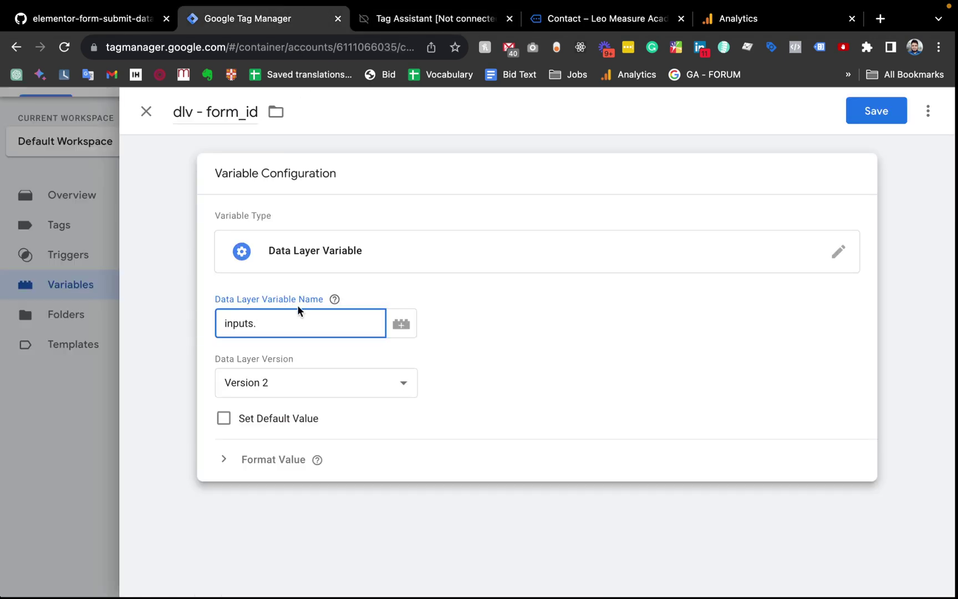
key(super+v)
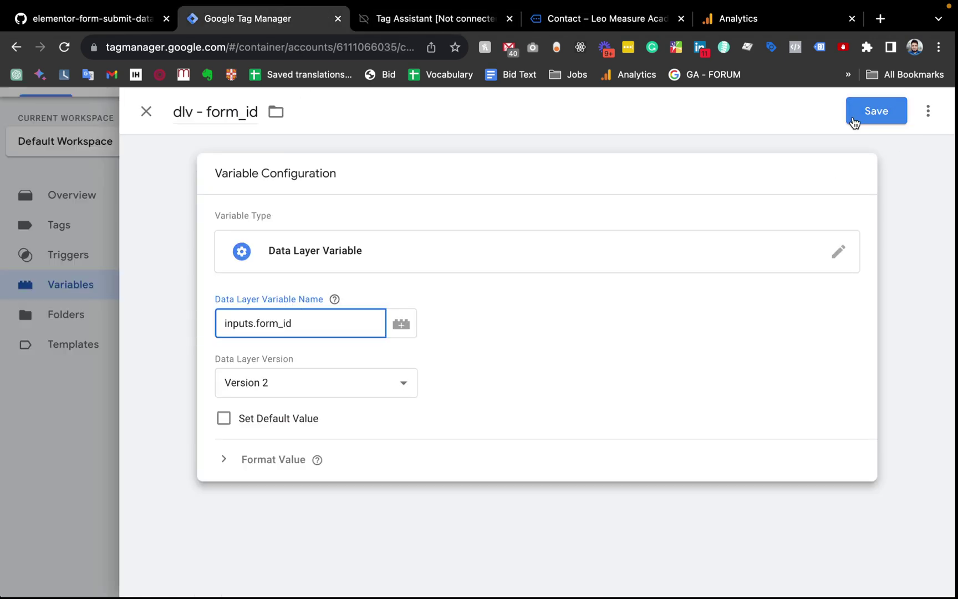
click(876, 115)
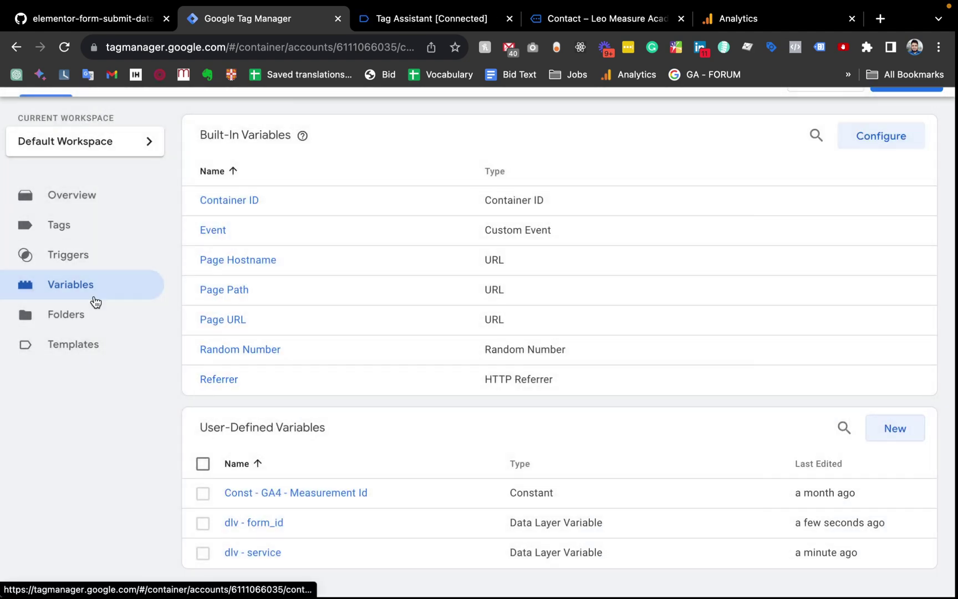
scroll(190, 373, down, 1)
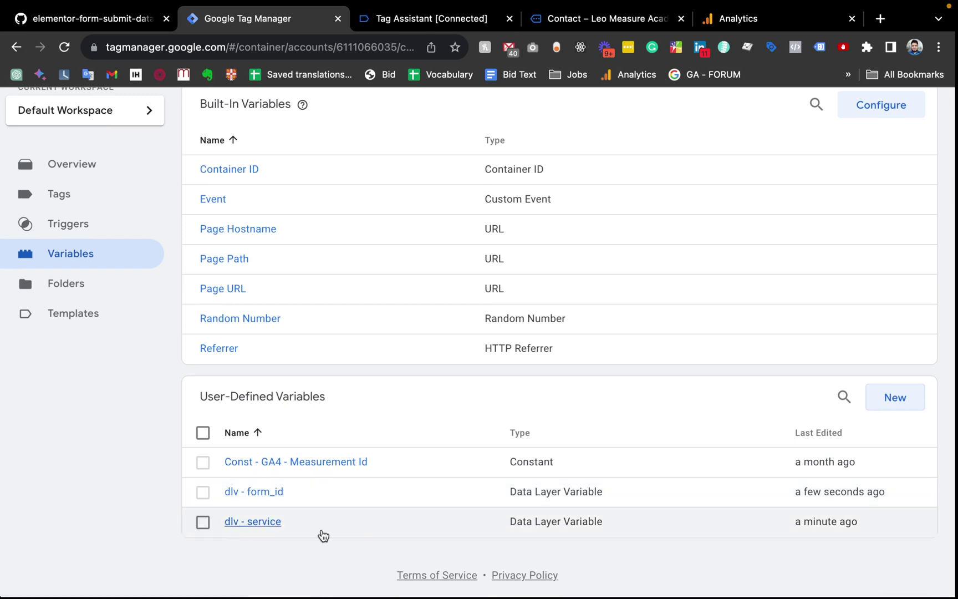
Step: Recheck the elementor_form_submit event data in Tag Assistant, then go to Tag Manager's Tags list
mouse_move(376, 28)
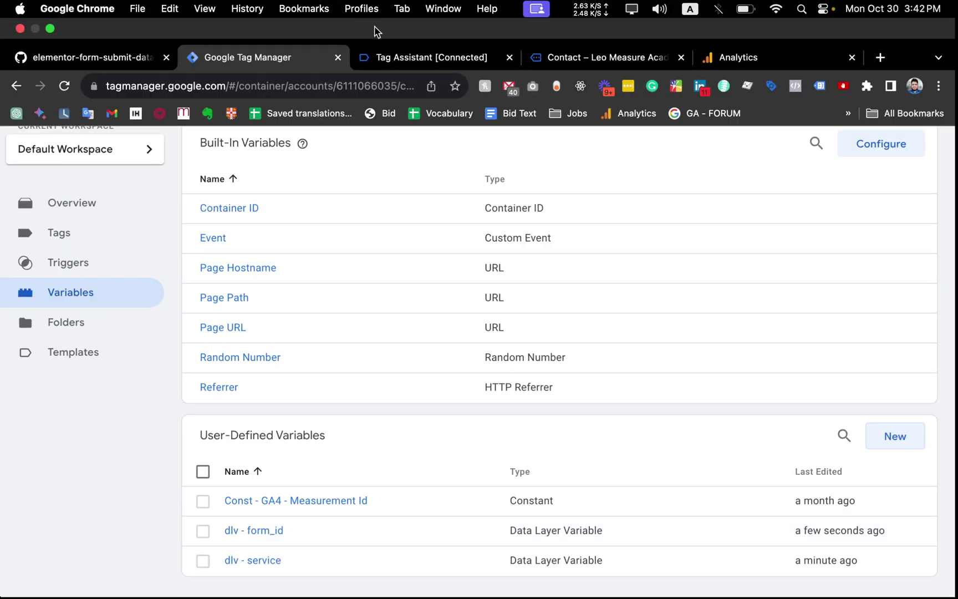
click(390, 59)
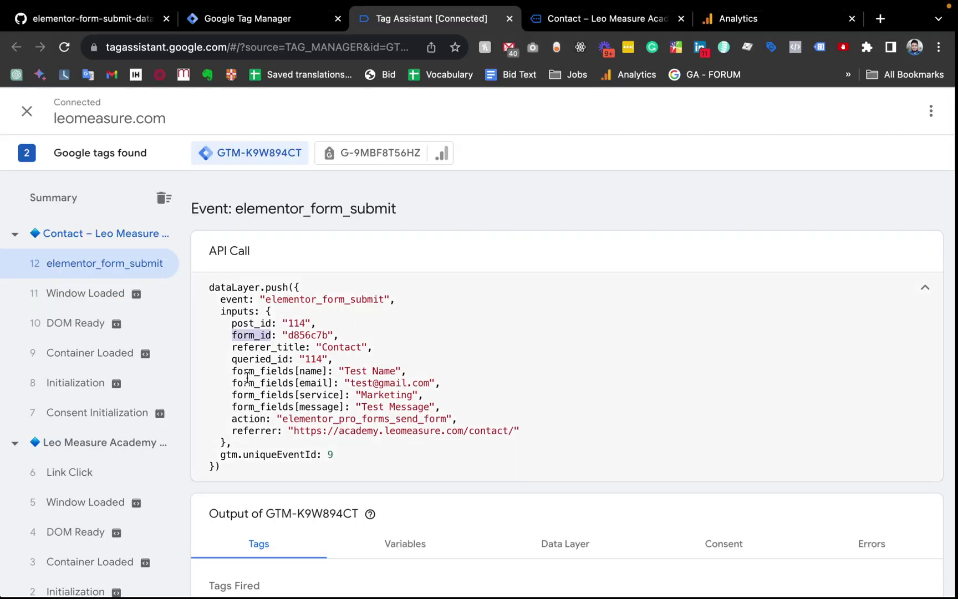
drag(244, 372, 304, 375)
click(283, 377)
click(247, 21)
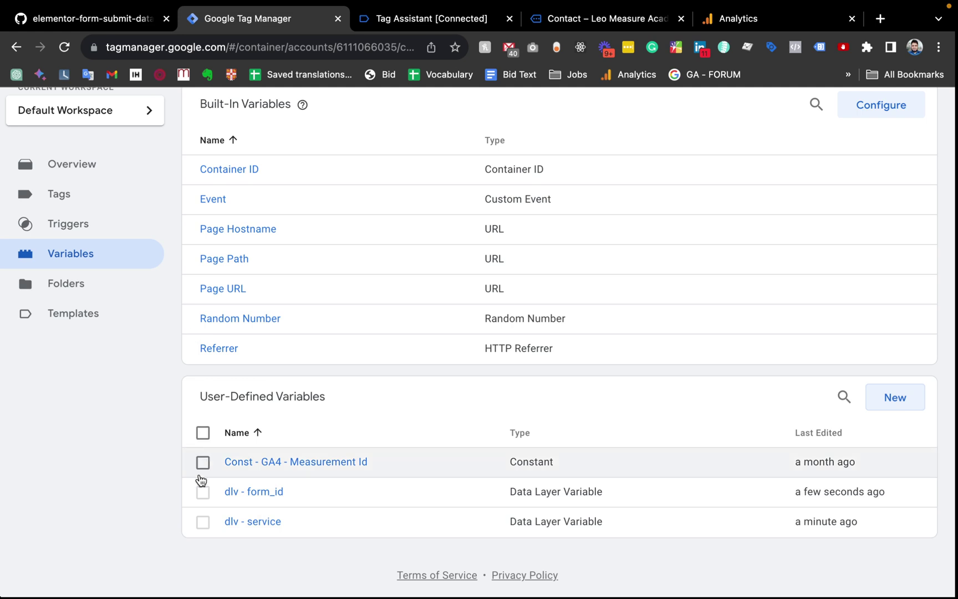
scroll(199, 477, up, 2)
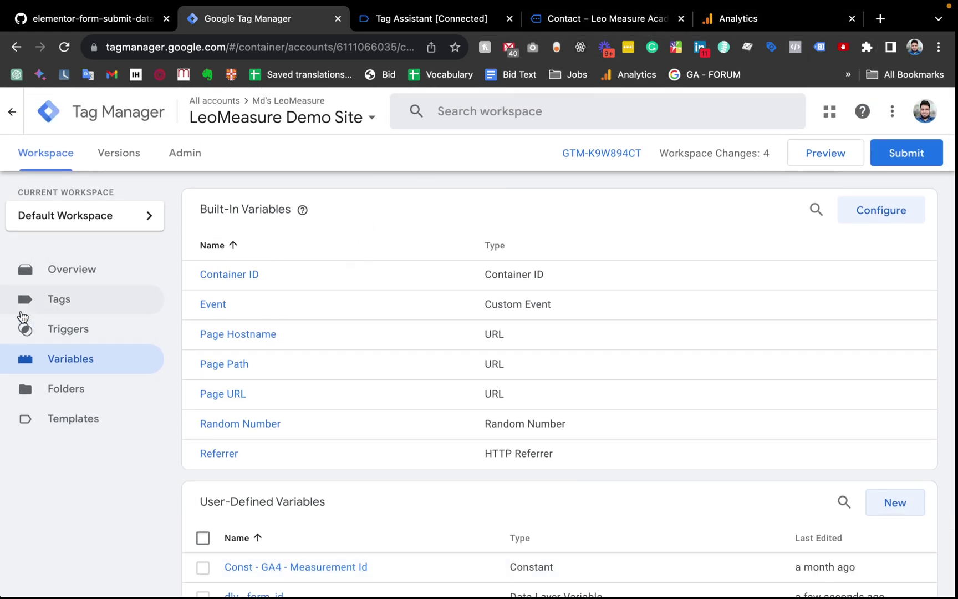
click(62, 303)
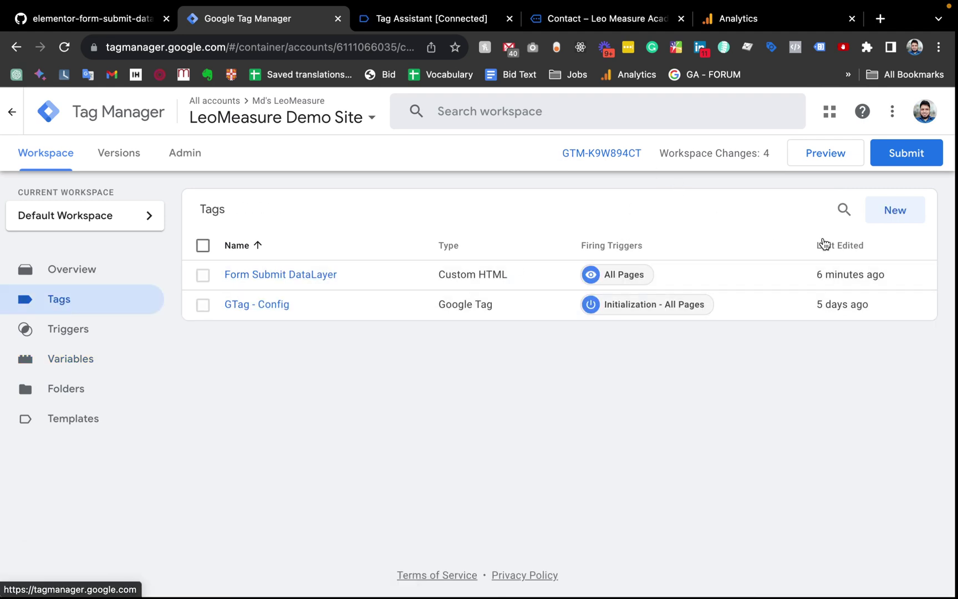
Step: Create a new tag named 'GA4 - Form Submit' and show the Google Analytics tag types
click(890, 218)
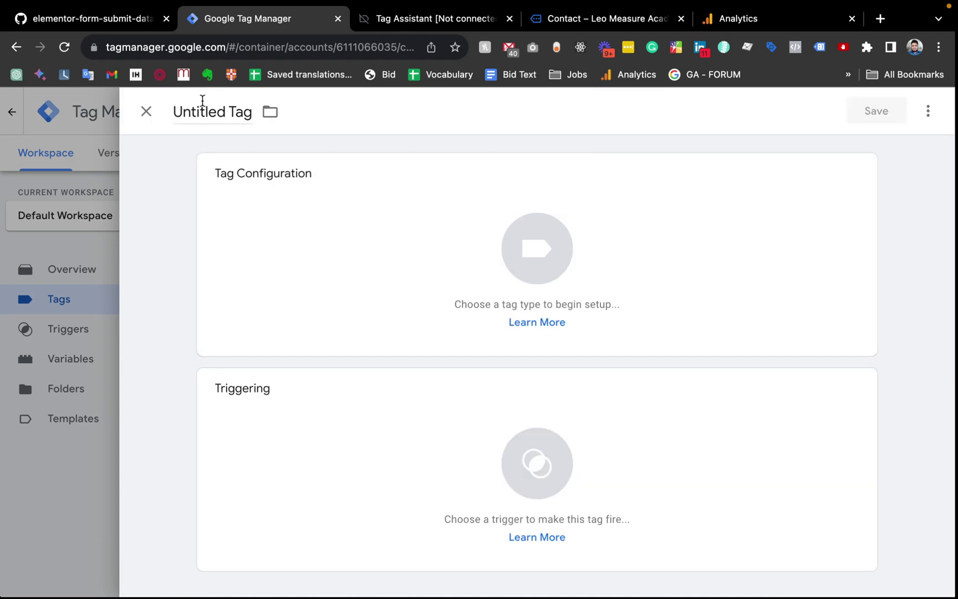
click(202, 102)
key(BackSpace)
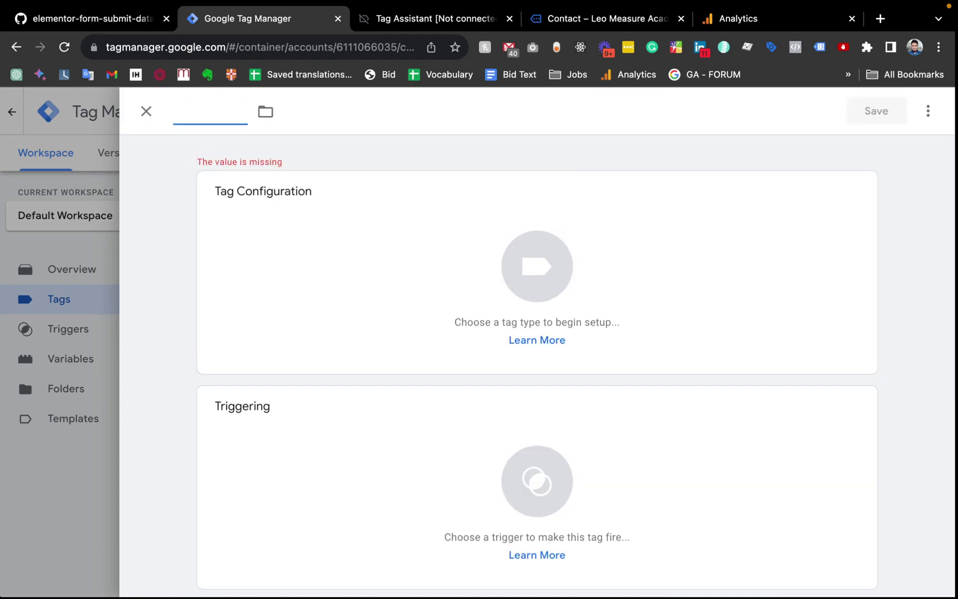
text(Form )
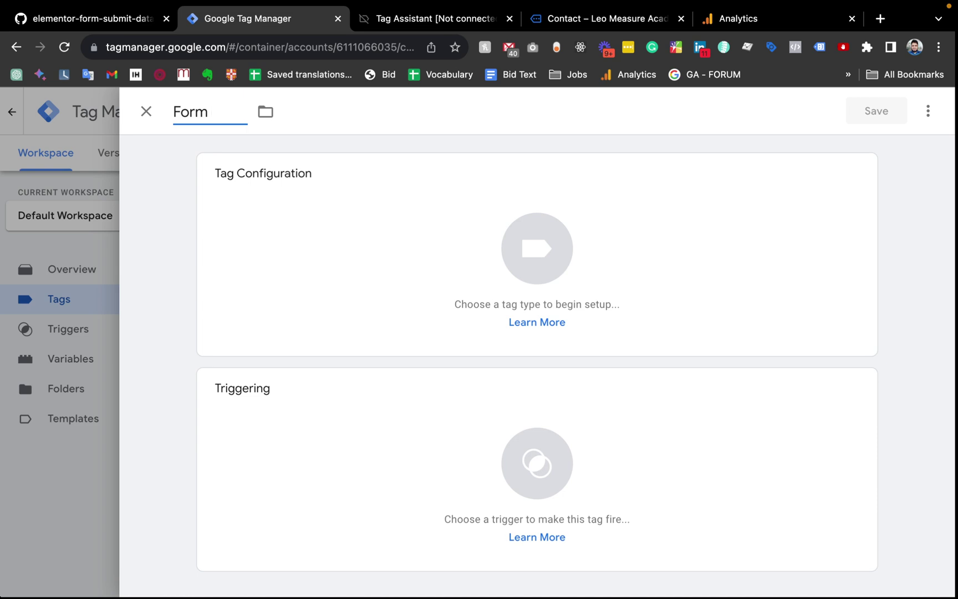
text(Submt)
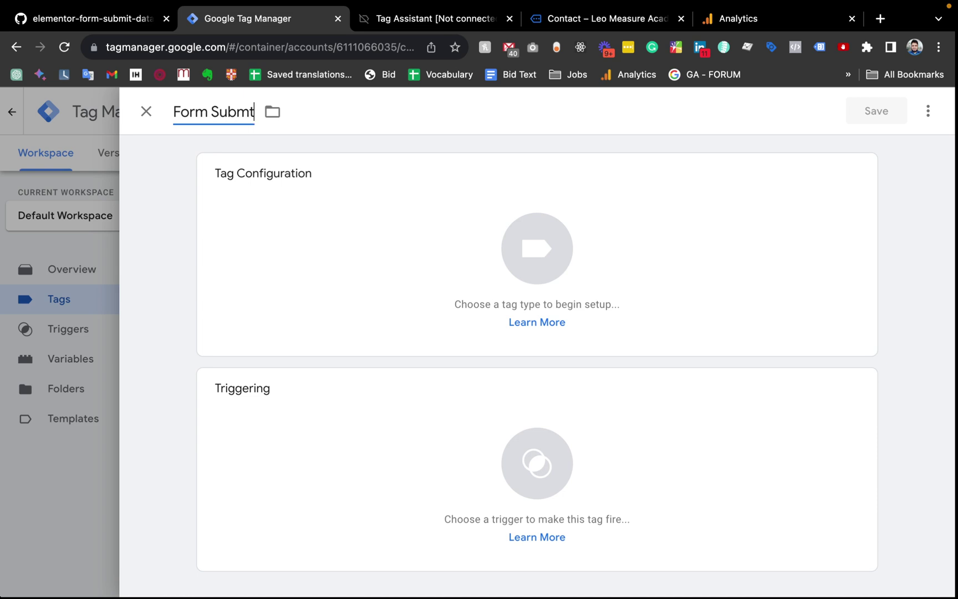
text(GA3)
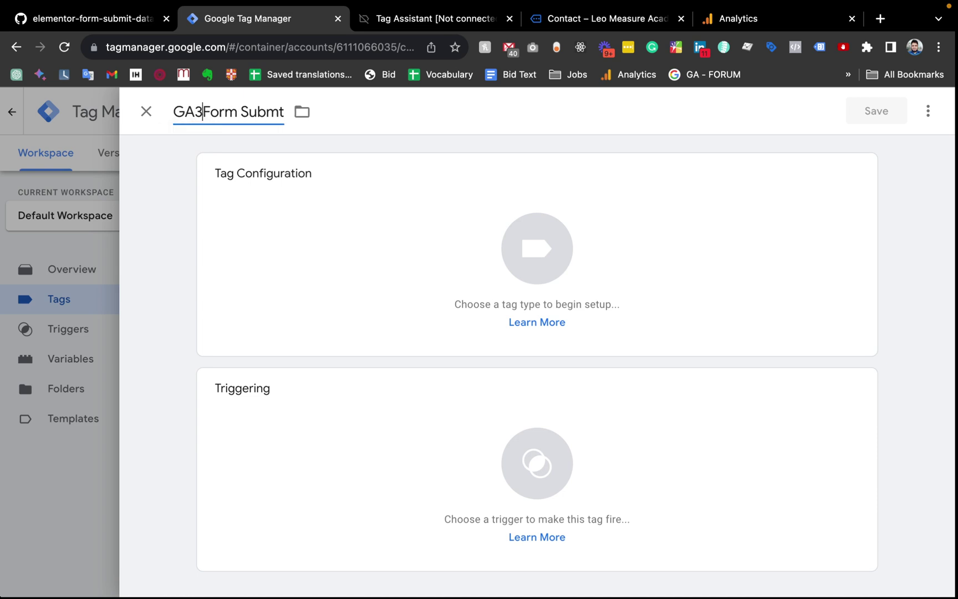
key(BackSpace)
key(BackSpace)
text(4 )
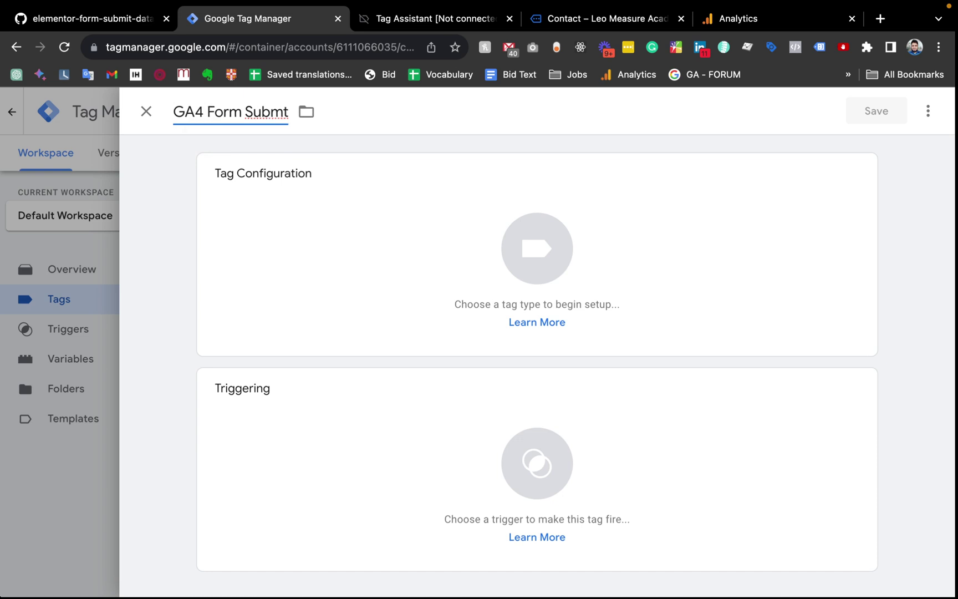
text(-)
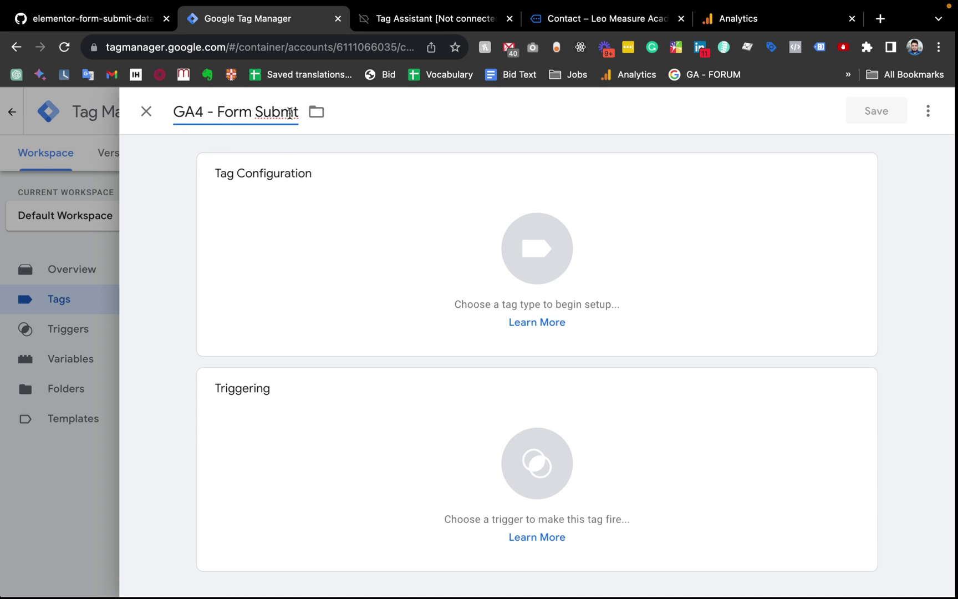
click(290, 112)
text(i)
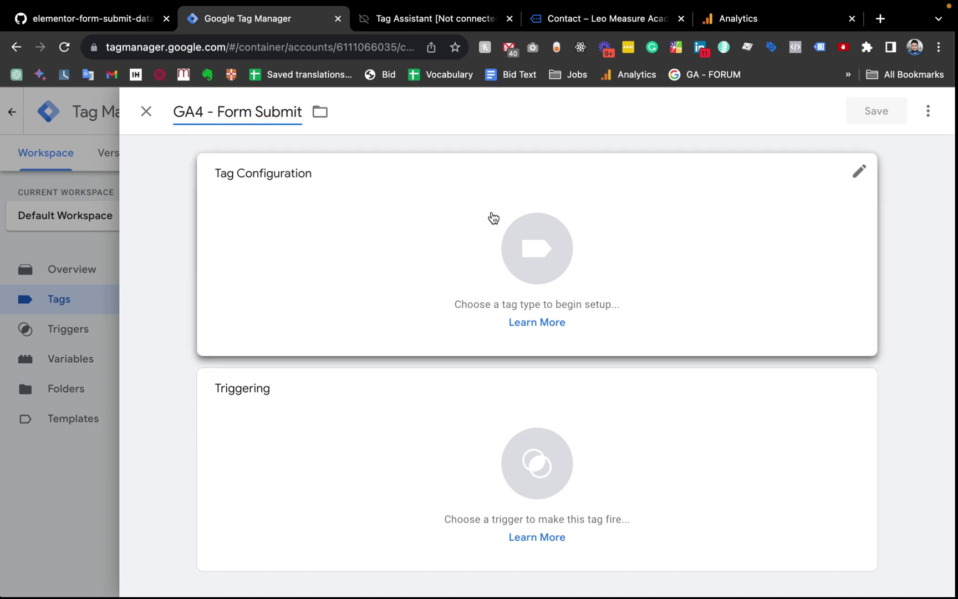
click(540, 269)
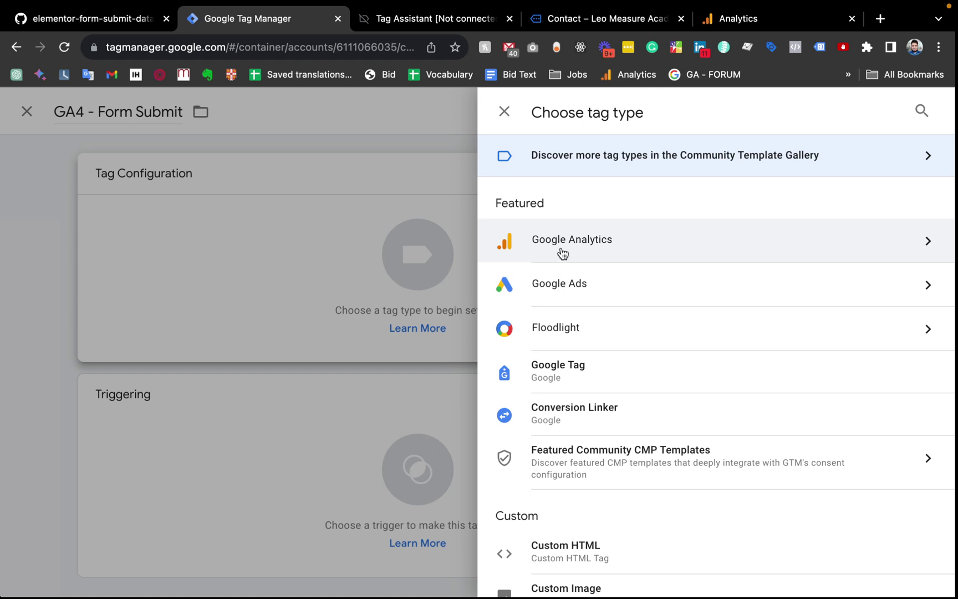
click(701, 255)
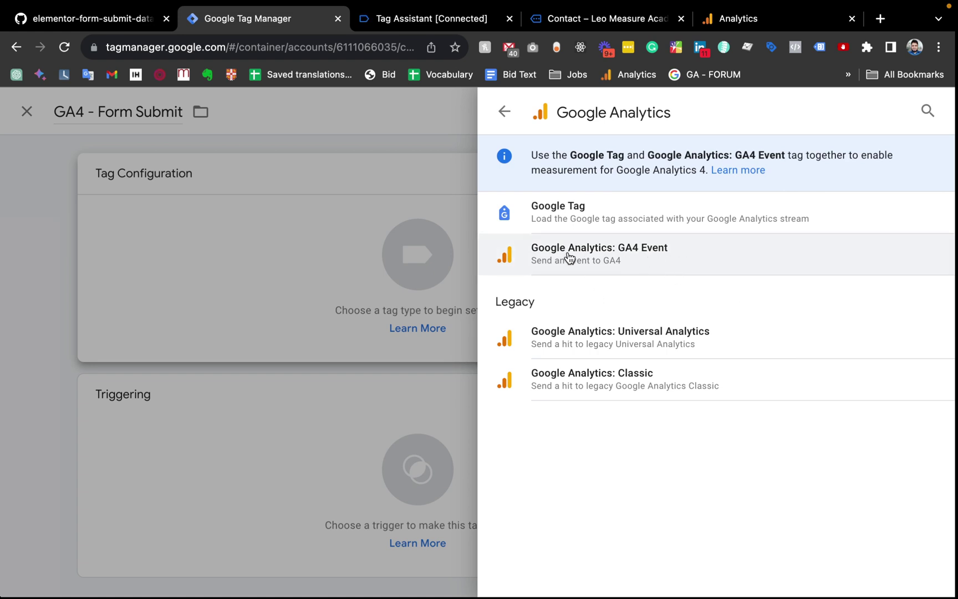
Step: Make the tag a GA4 Event with Measurement ID {{Const - GA4 - Measurement Id}}
click(605, 260)
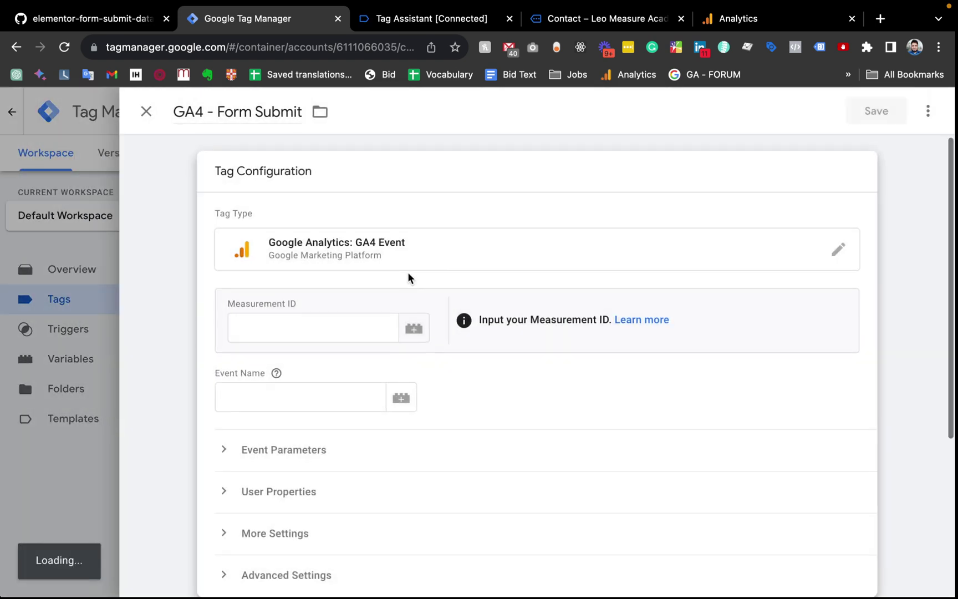
click(324, 333)
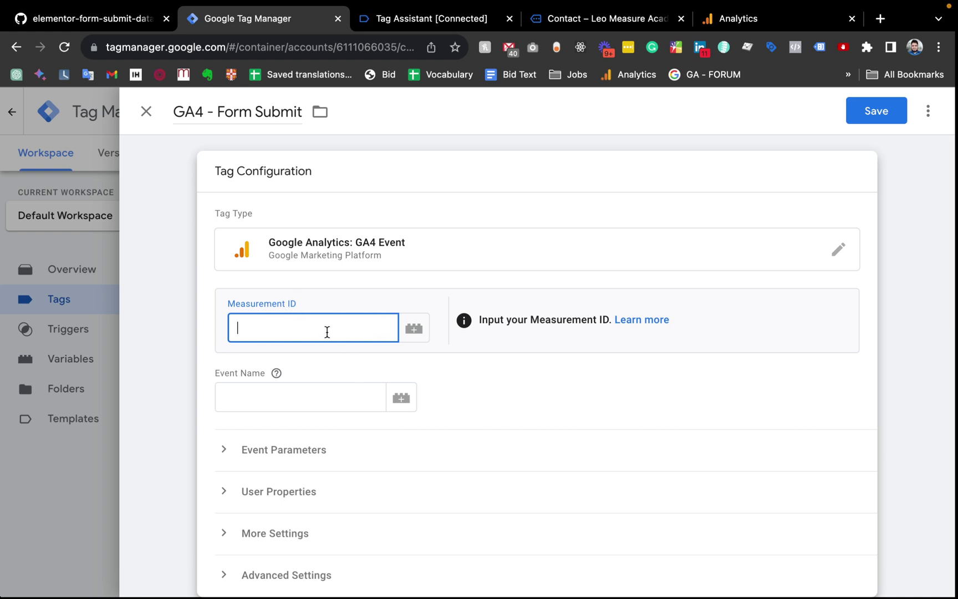
click(415, 335)
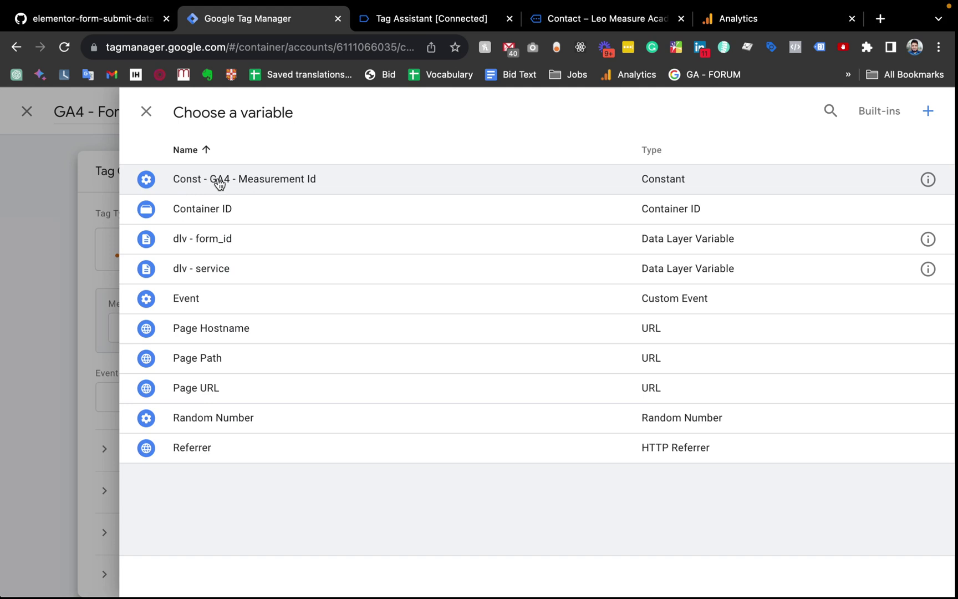
click(220, 180)
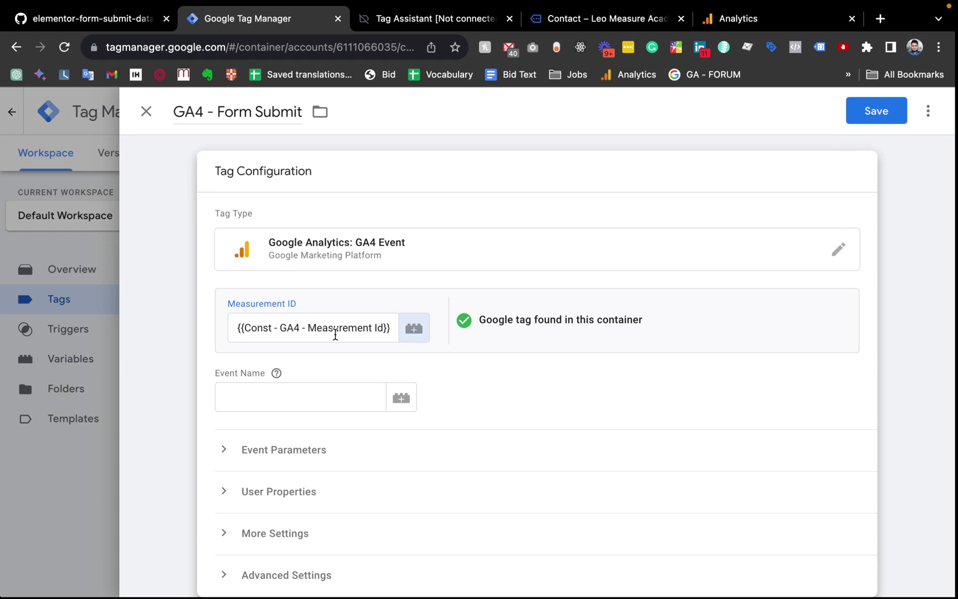
Step: Enter contact_form_submit as the GA4 Event tag's Event Name
scroll(335, 335, down, 1)
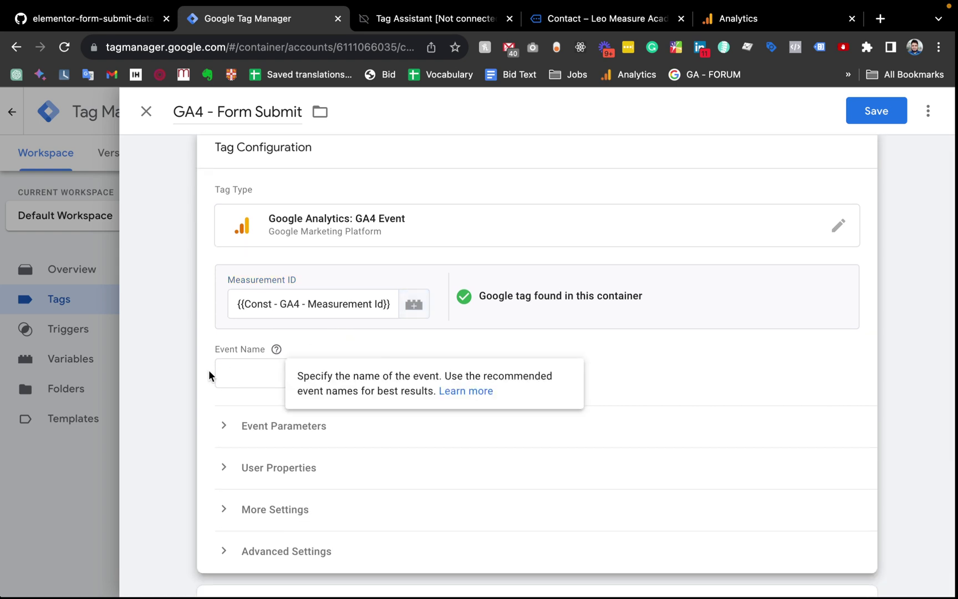
click(246, 374)
scroll(245, 376, up, 1)
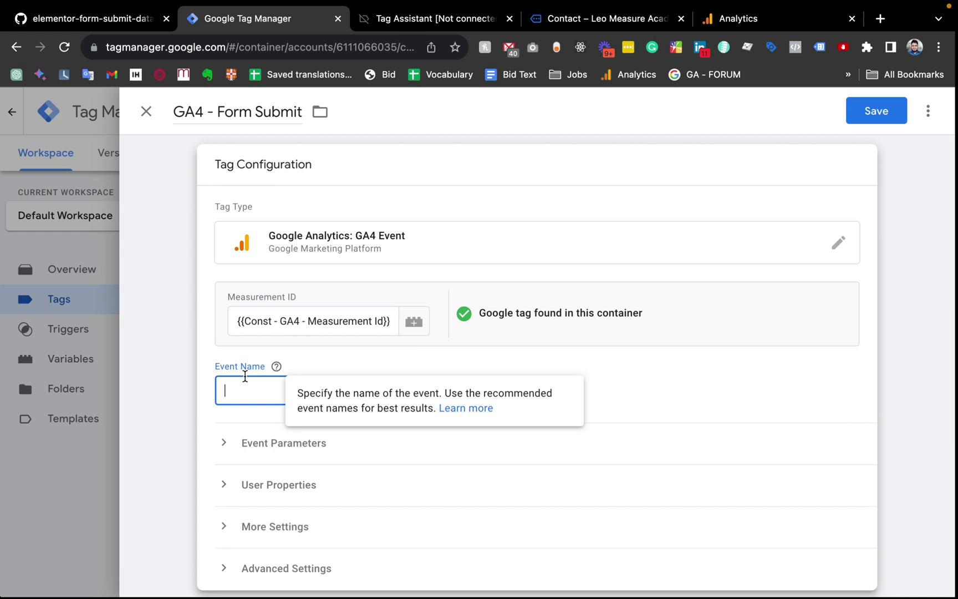
text(contact_form)
click(618, 363)
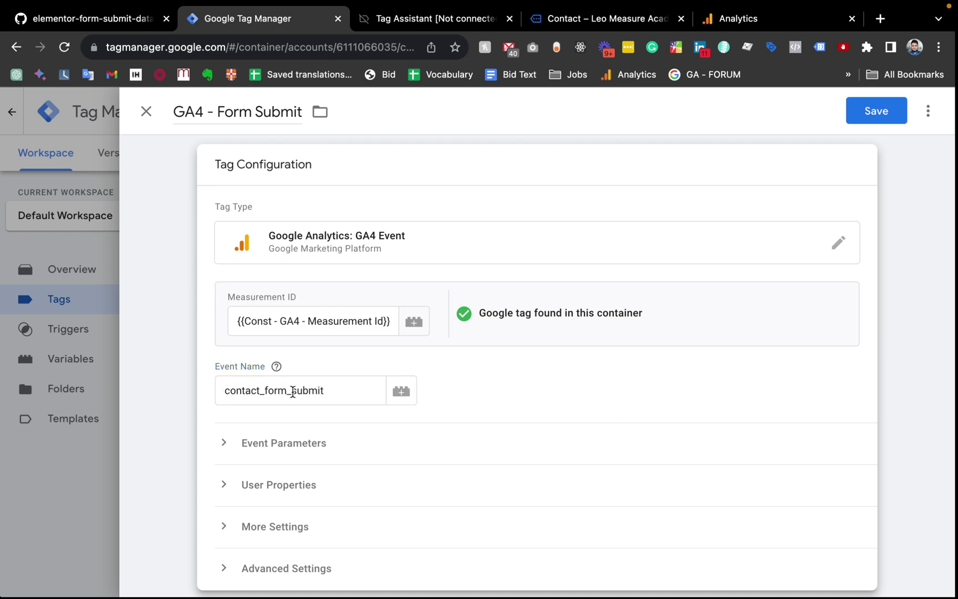
click(293, 392)
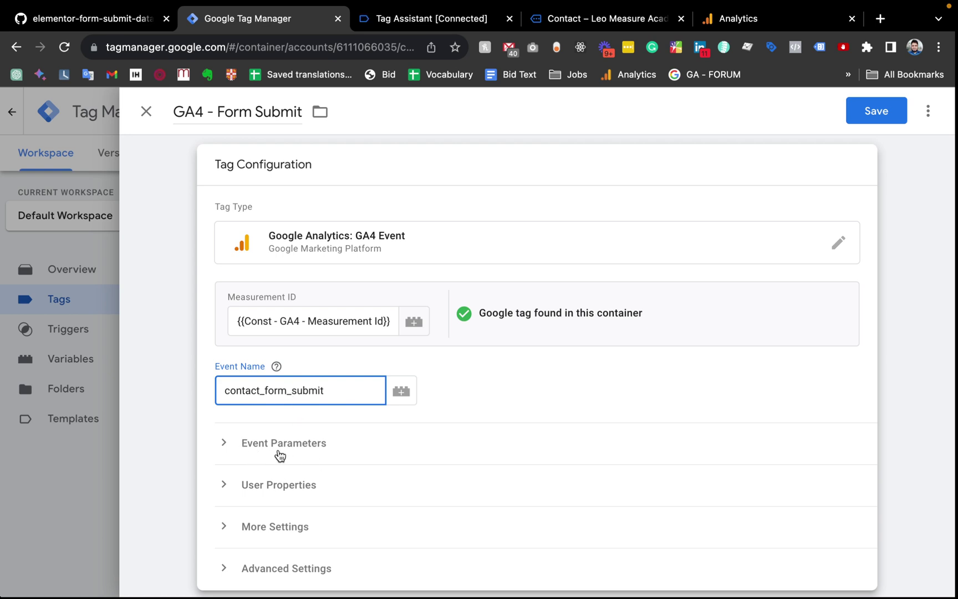
Step: Add event parameter form_id with value {{dlv - form_id}}
click(261, 453)
scroll(421, 481, down, 1)
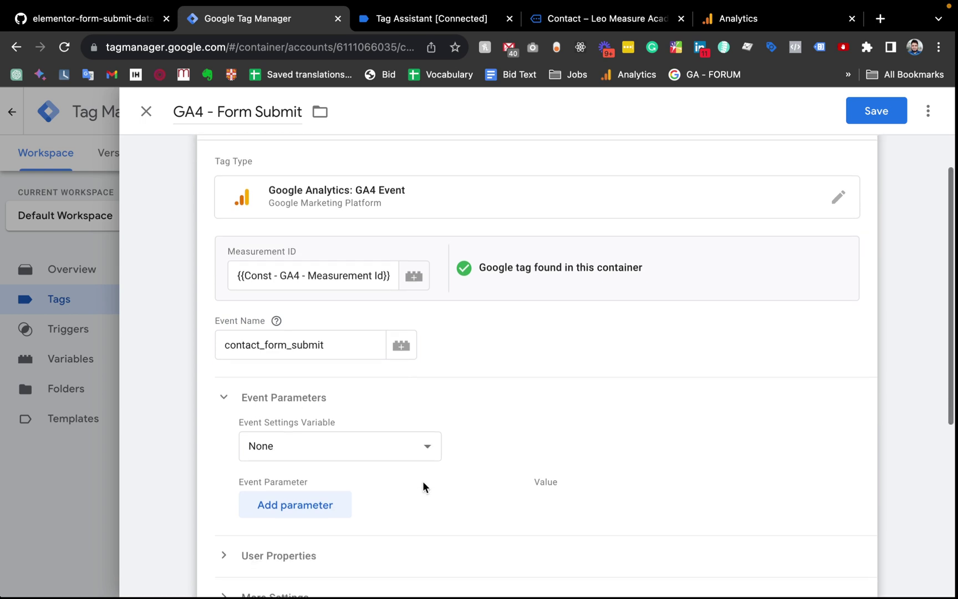
click(297, 505)
scroll(387, 477, down, 1)
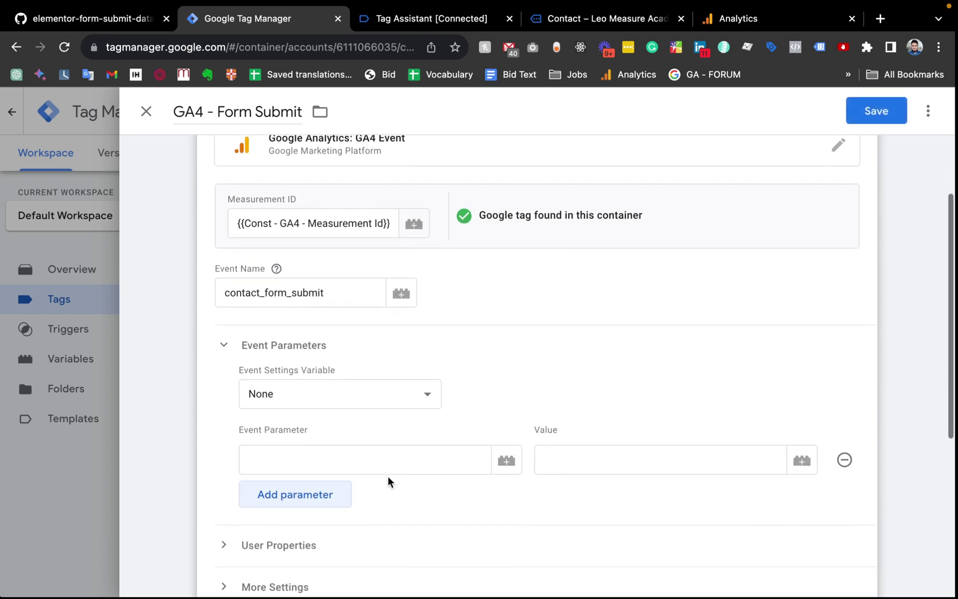
click(311, 455)
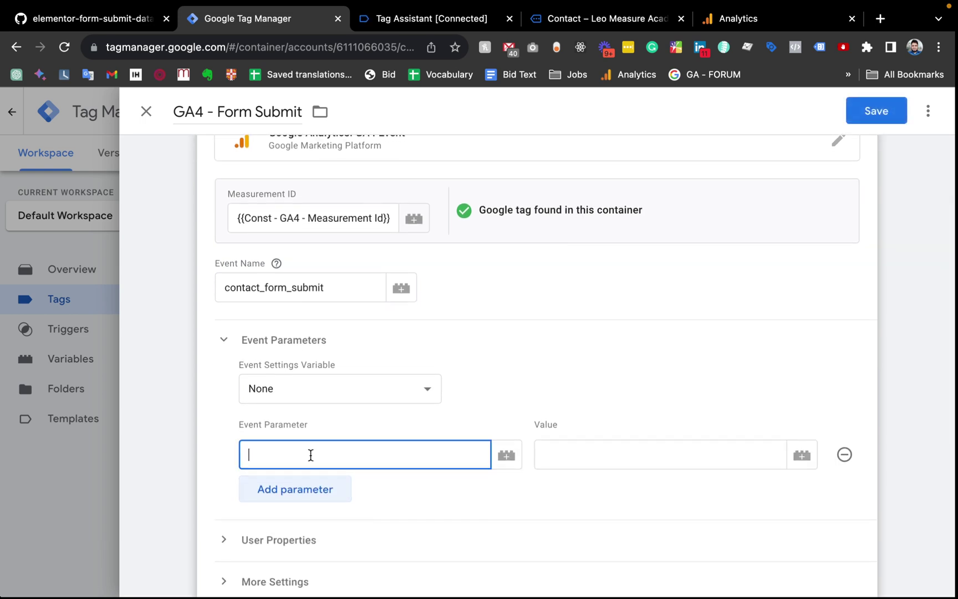
text(form_id)
click(554, 458)
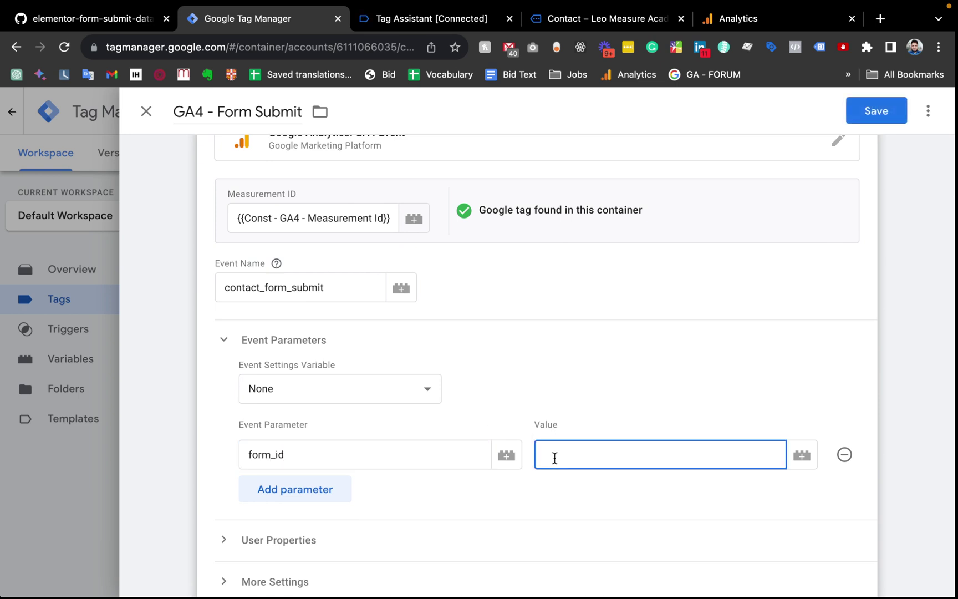
text({{dlv - form)
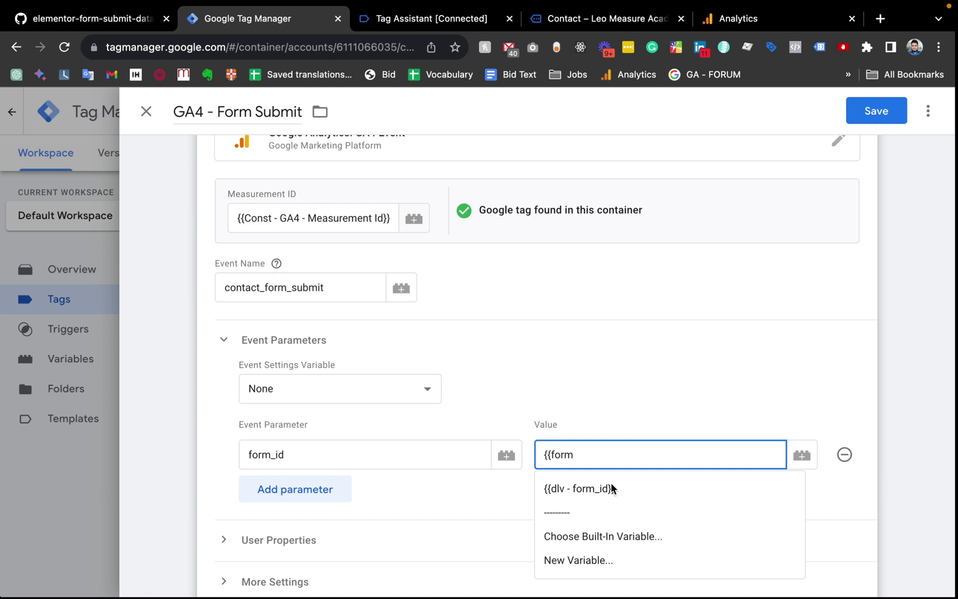
click(609, 488)
Step: Add event parameter service with value {{dlv - service}}
click(287, 491)
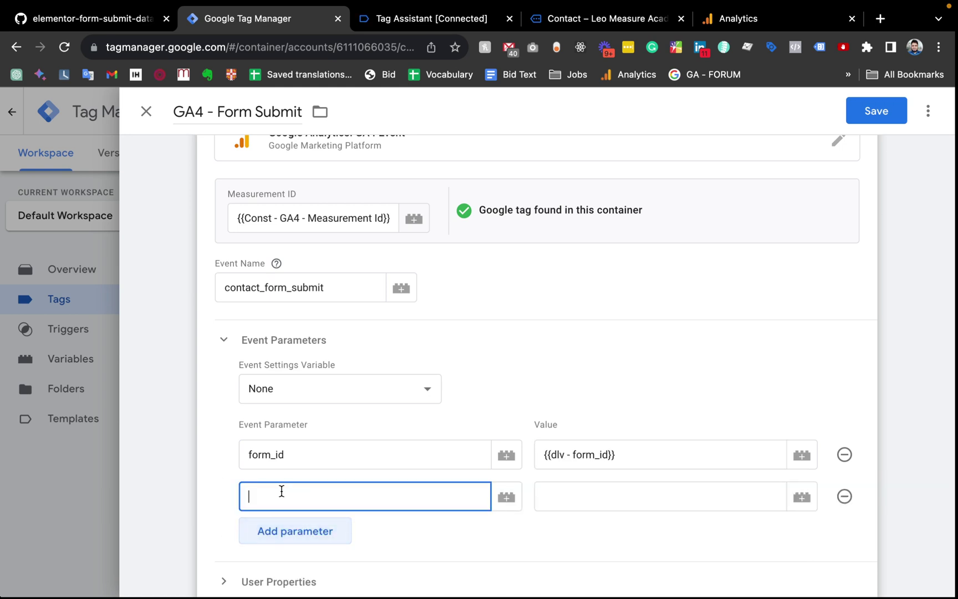
text(service)
click(591, 497)
text({{)
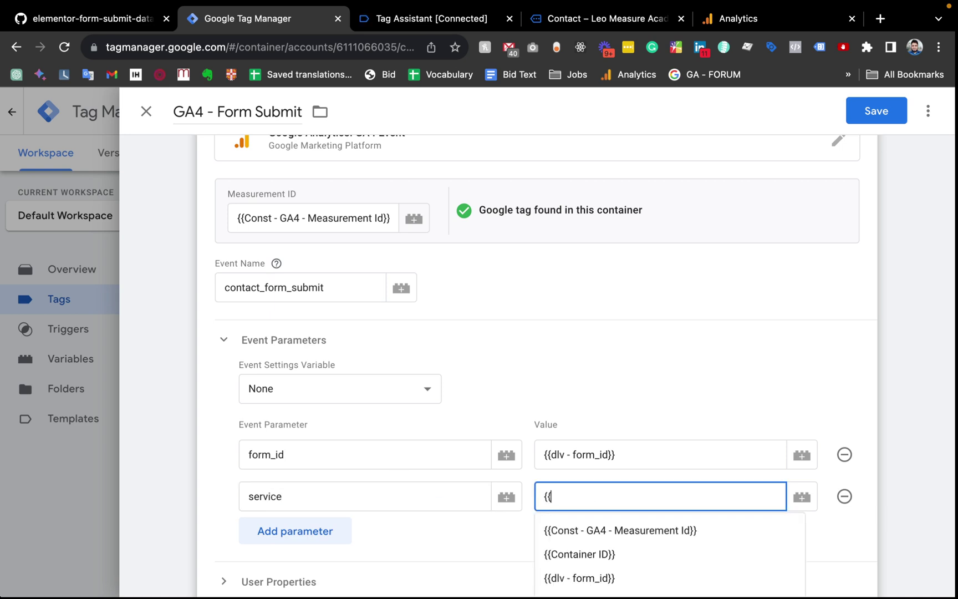
text(ser)
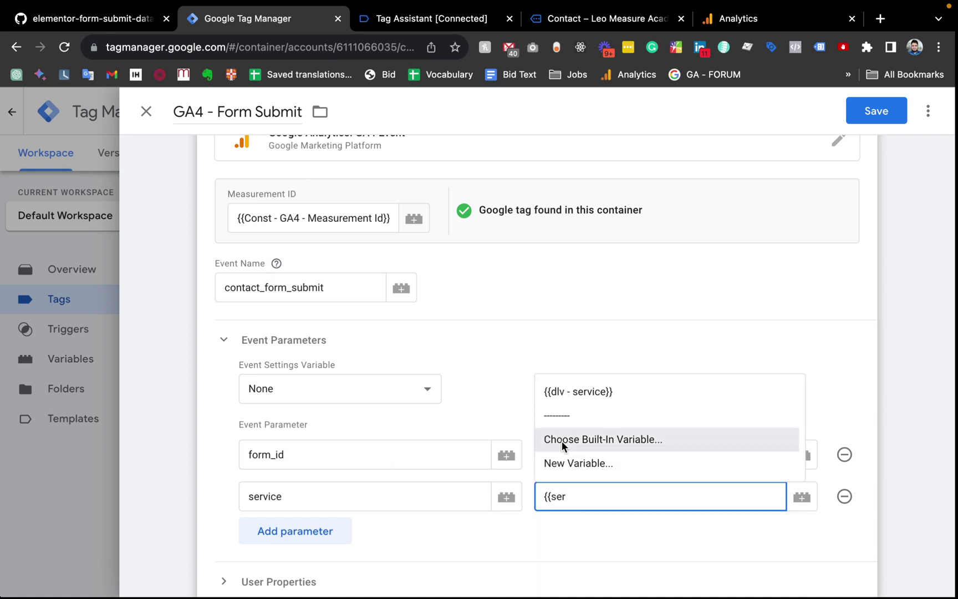
click(592, 394)
scroll(595, 400, down, 1)
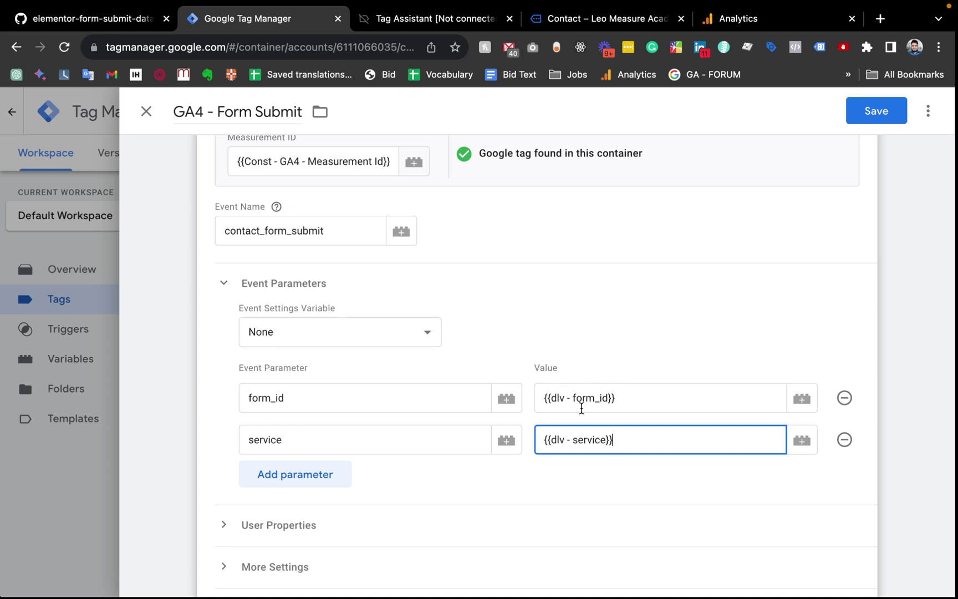
scroll(570, 368, down, 3)
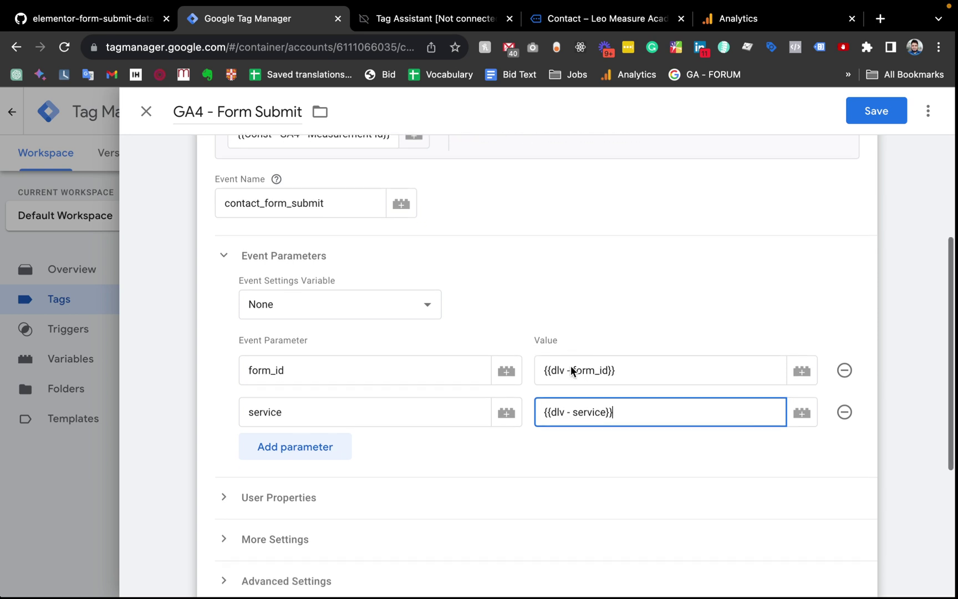
scroll(570, 370, down, 2)
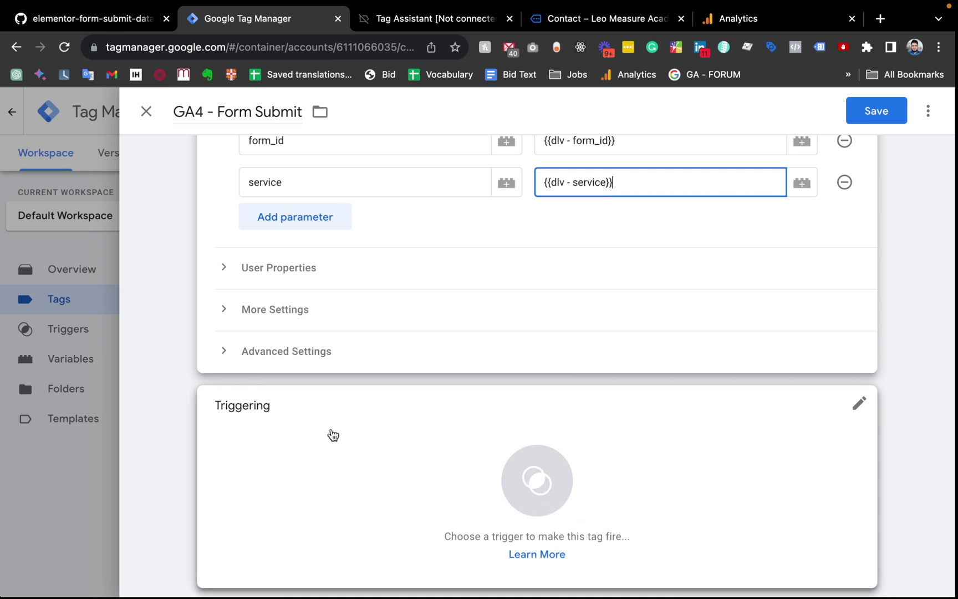
Step: Create a new trigger from the tag's Triggering card and begin naming it 'ce - elementor_form_submit'
scroll(391, 456, down, 1)
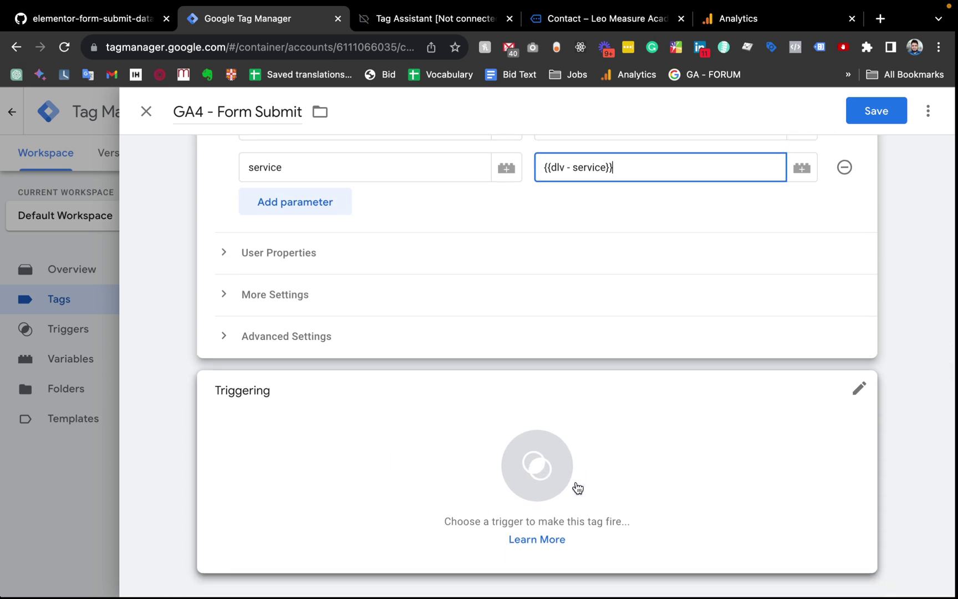
click(523, 472)
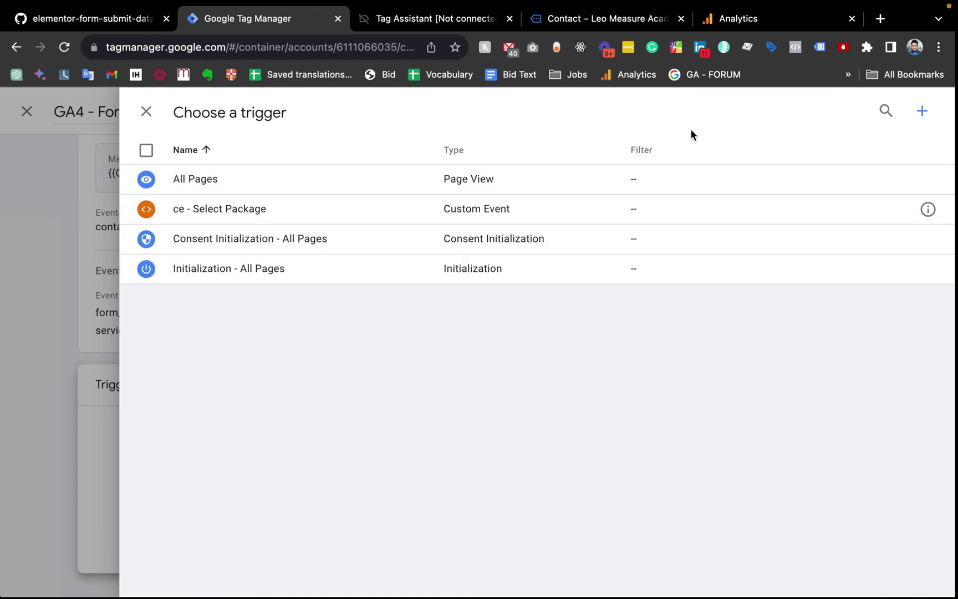
click(922, 111)
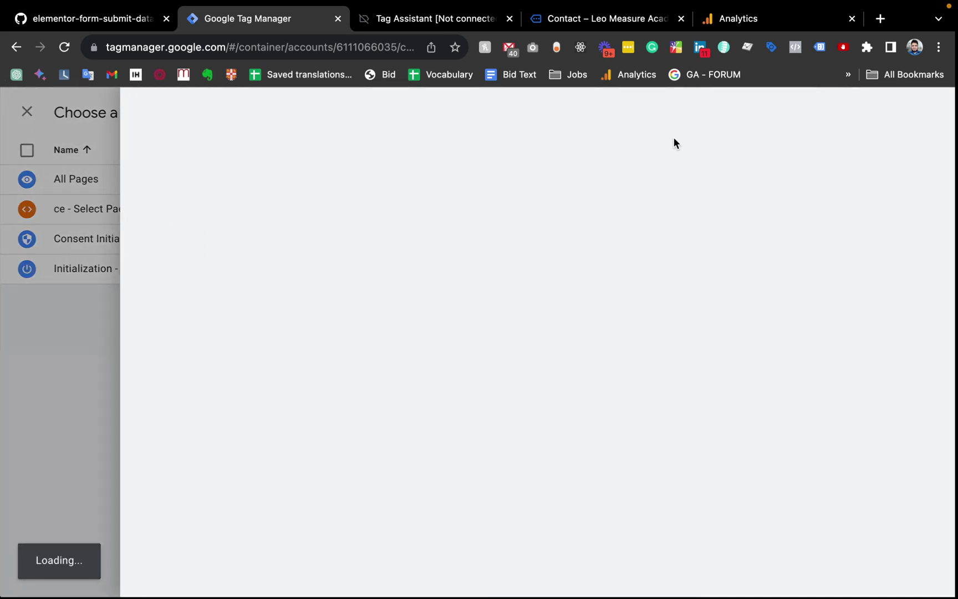
click(236, 112)
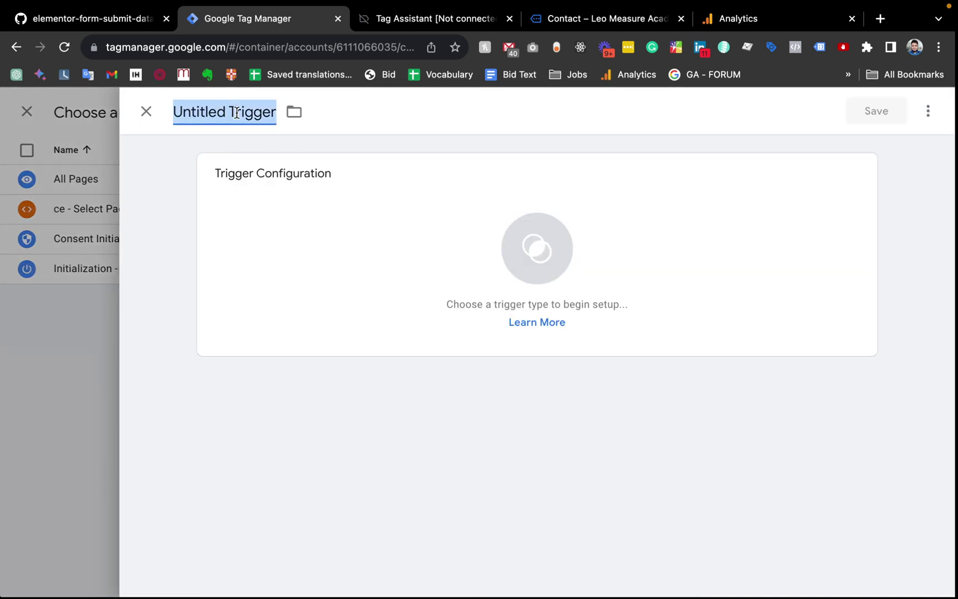
key(BackSpace)
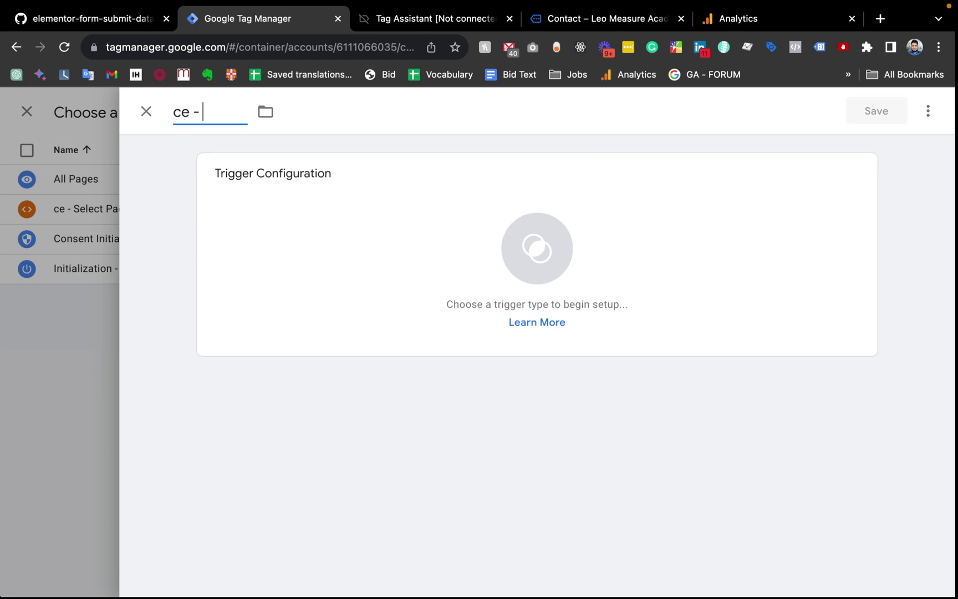
text(ce - form)
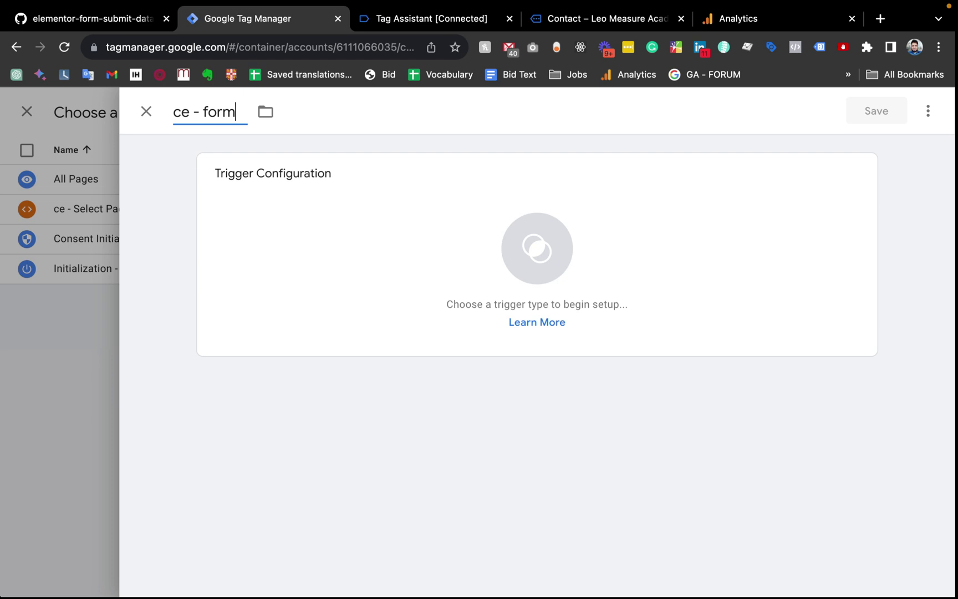
text(_submit)
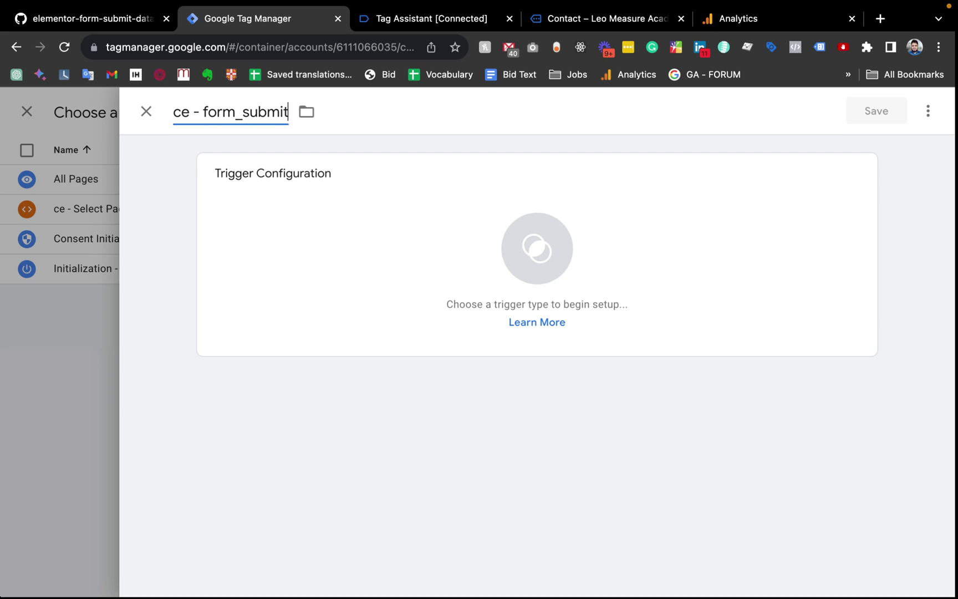
text(elementor)
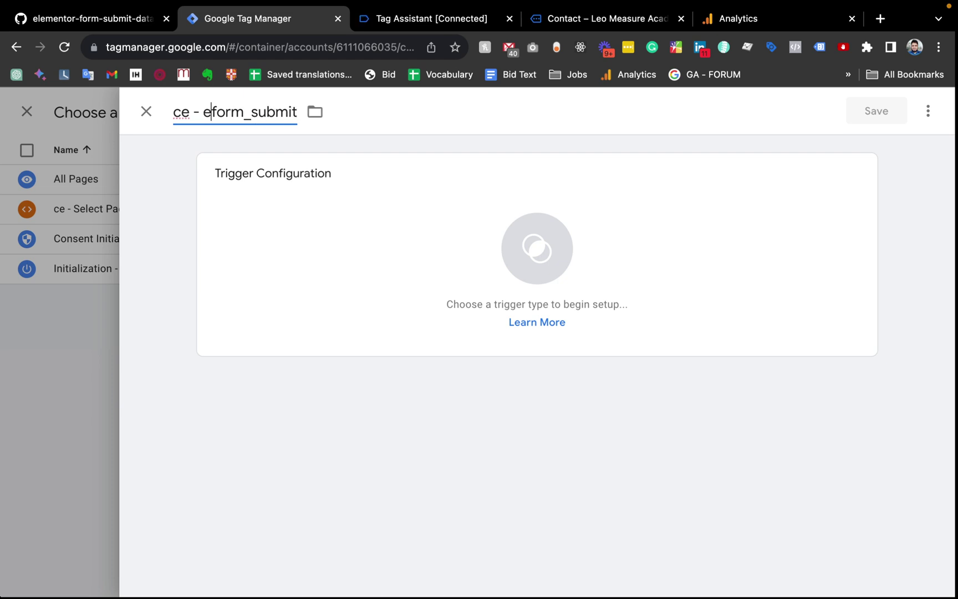
text(_)
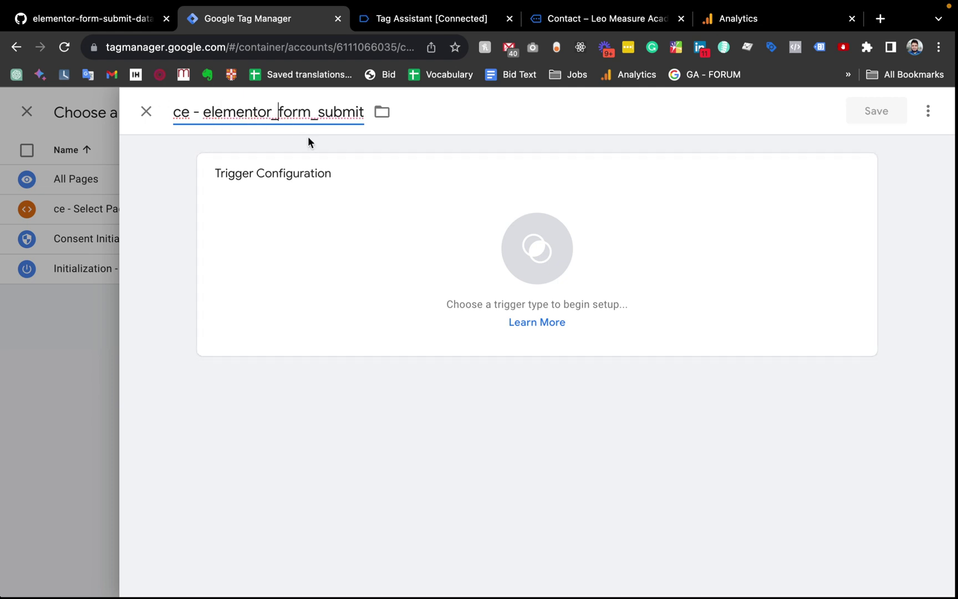
Step: Set the trigger type to Custom Event
click(537, 254)
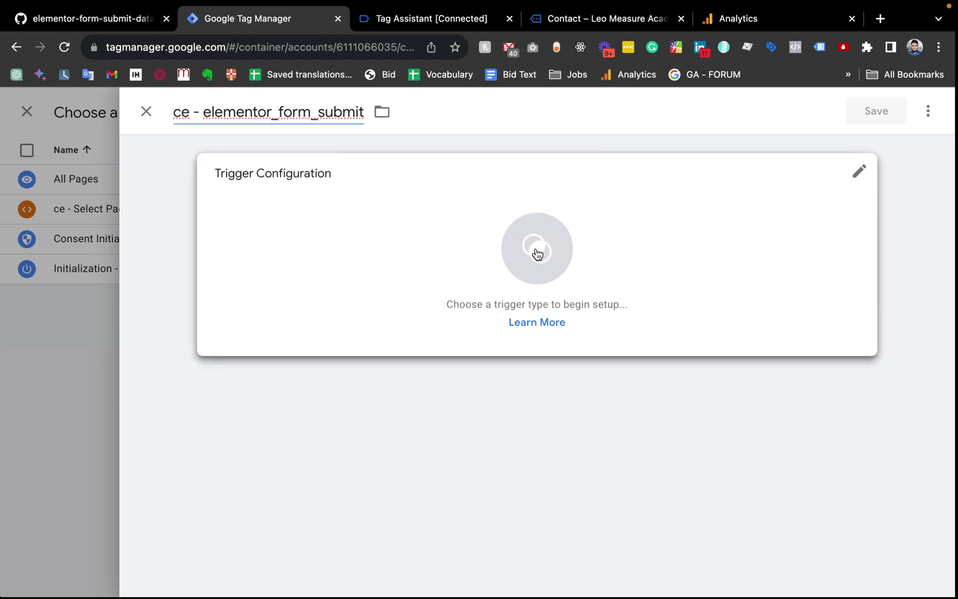
click(927, 114)
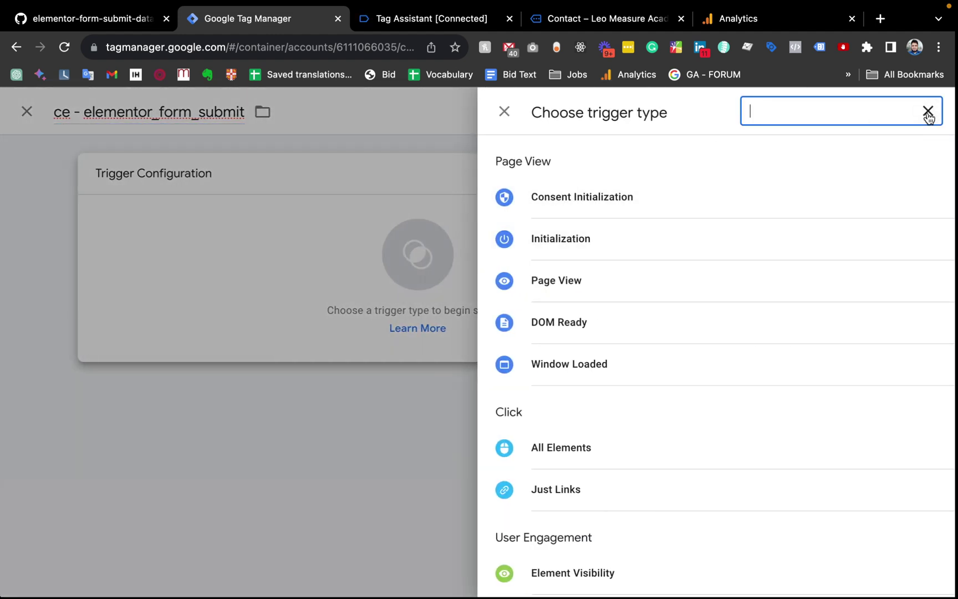
text(cust)
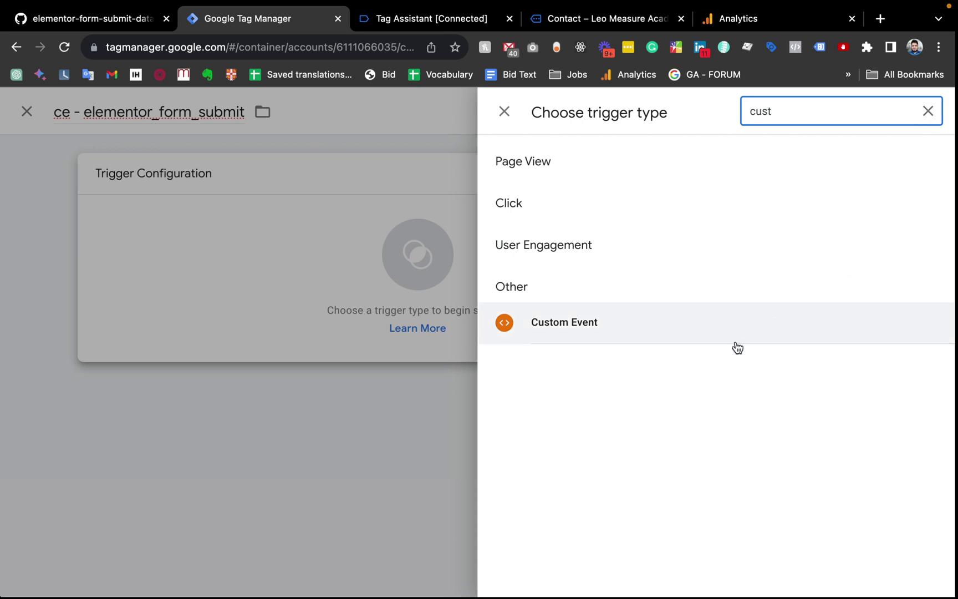
click(661, 324)
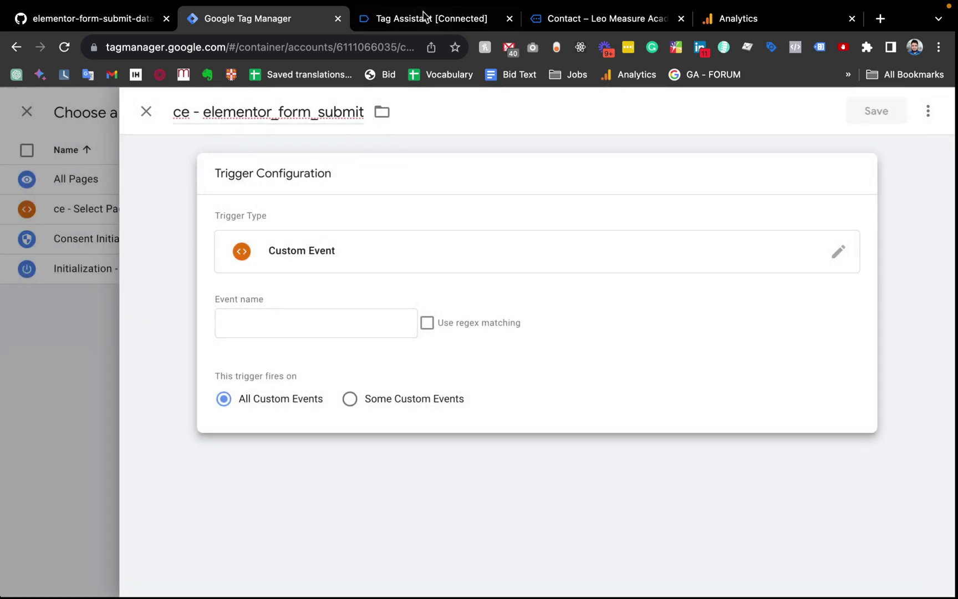
Step: Enter elementor_form_submit, copied from Tag Assistant, as the event name and save the trigger
click(423, 17)
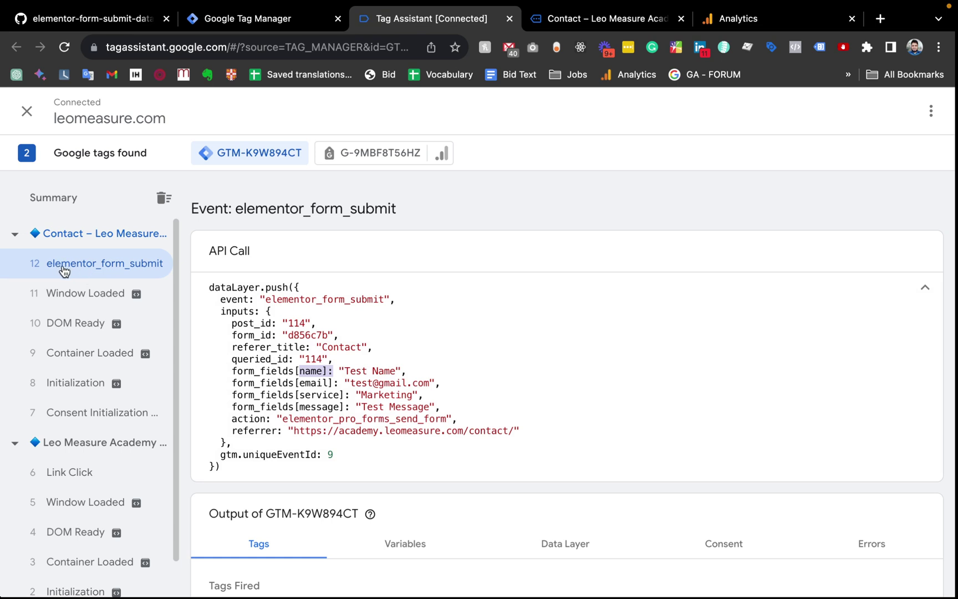
drag(384, 300, 253, 300)
key(ctrl+c)
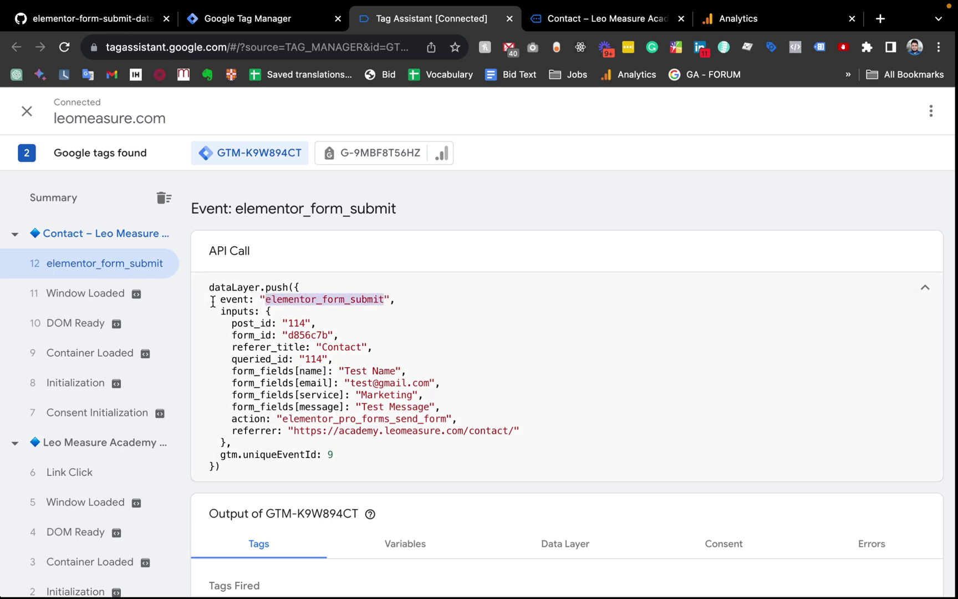
click(285, 19)
click(312, 327)
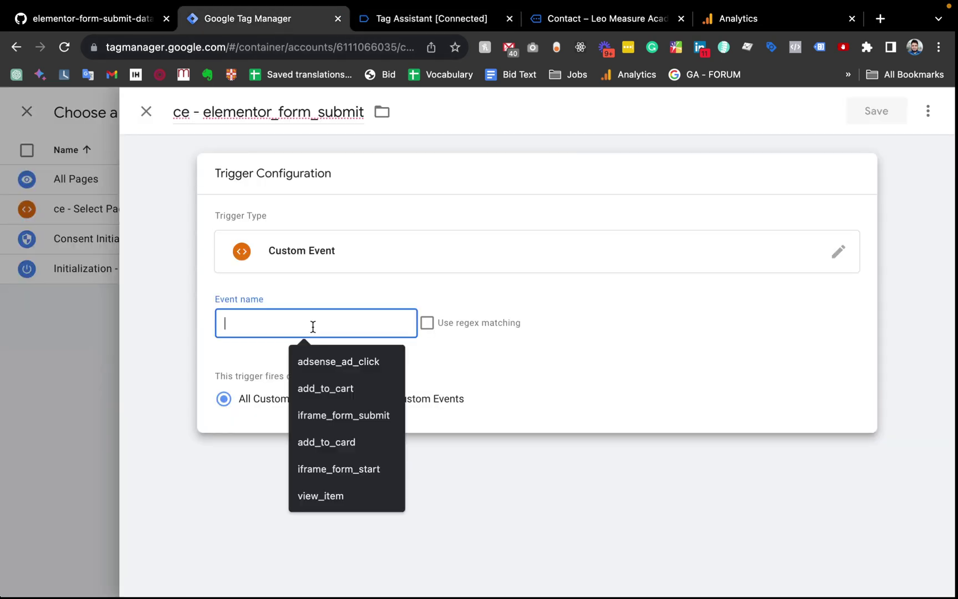
key(ctrl+v)
click(607, 358)
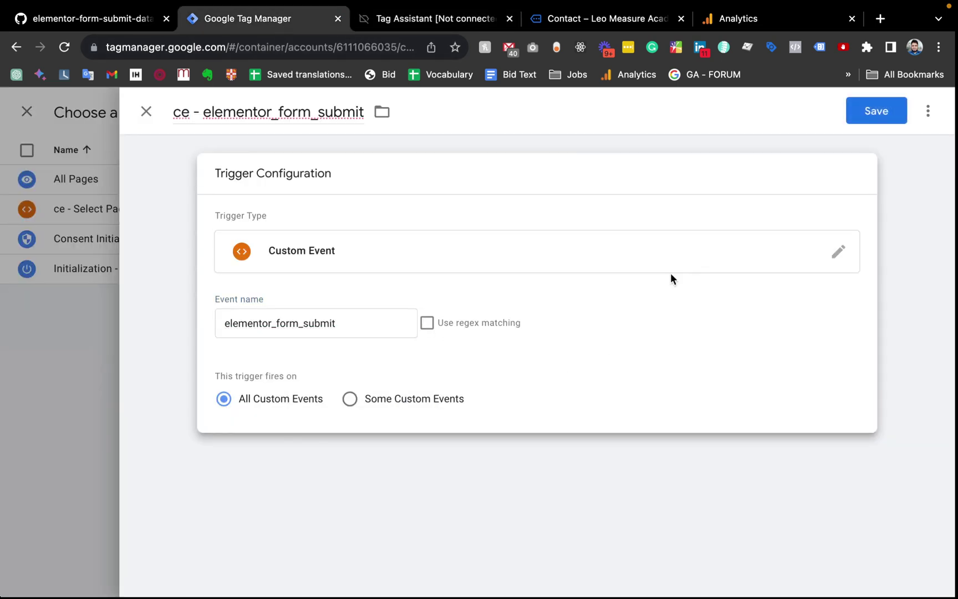
click(878, 112)
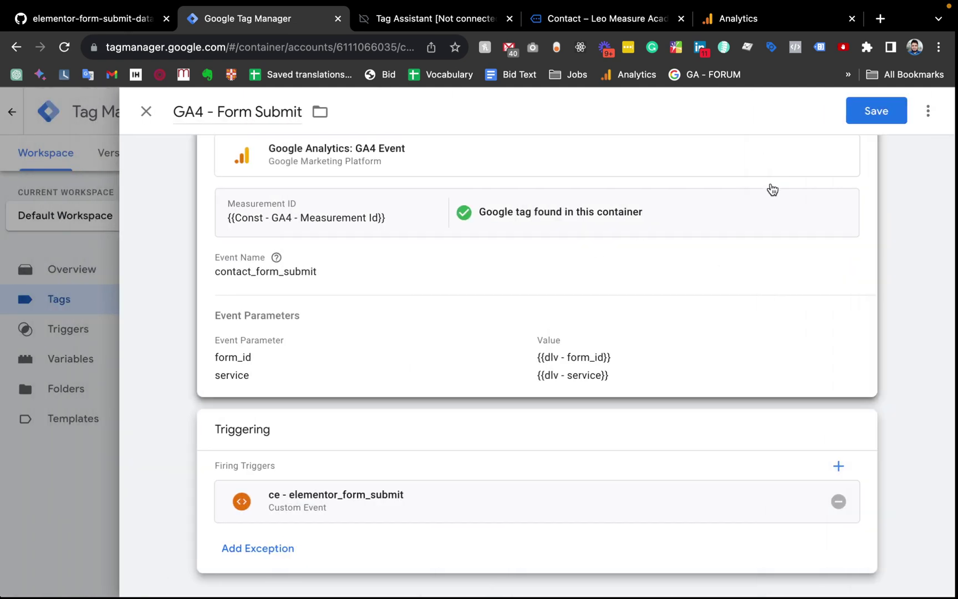
Step: Save the GA4 - Form Submit tag and launch a Preview debug session
click(878, 113)
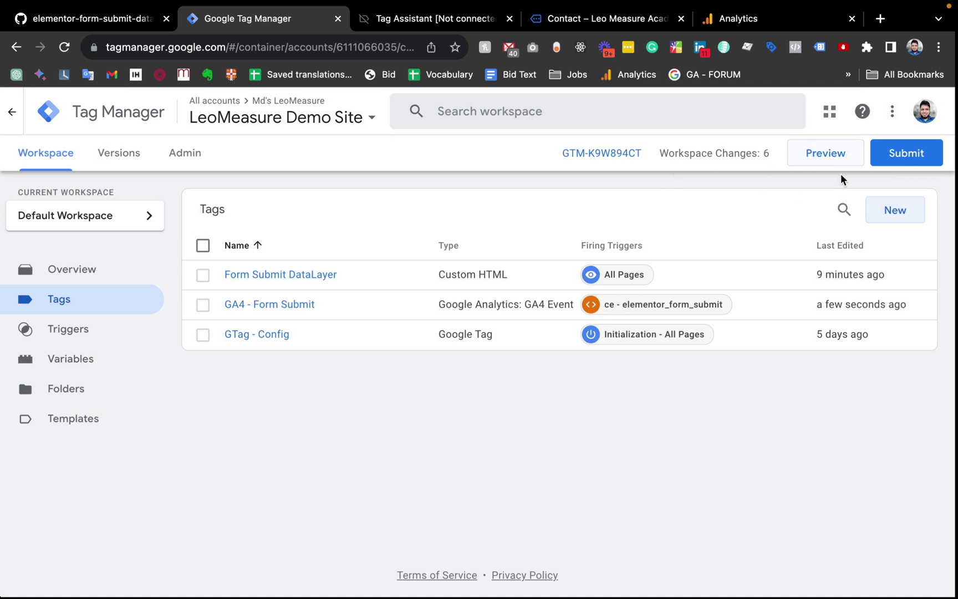
click(819, 160)
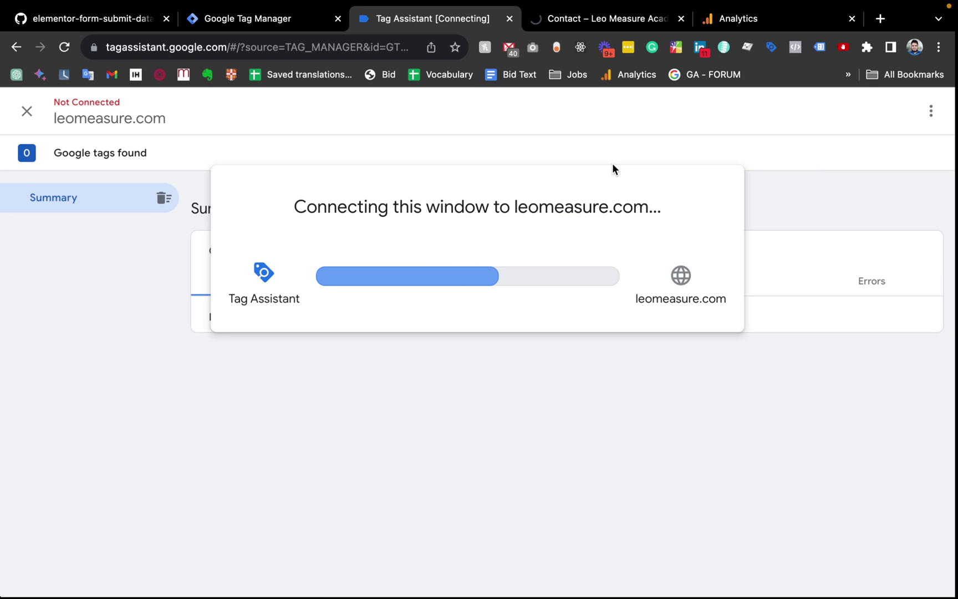
Step: Confirm the Tag Assistant connection to leomeasure.com and go to the site's Contact page
click(573, 22)
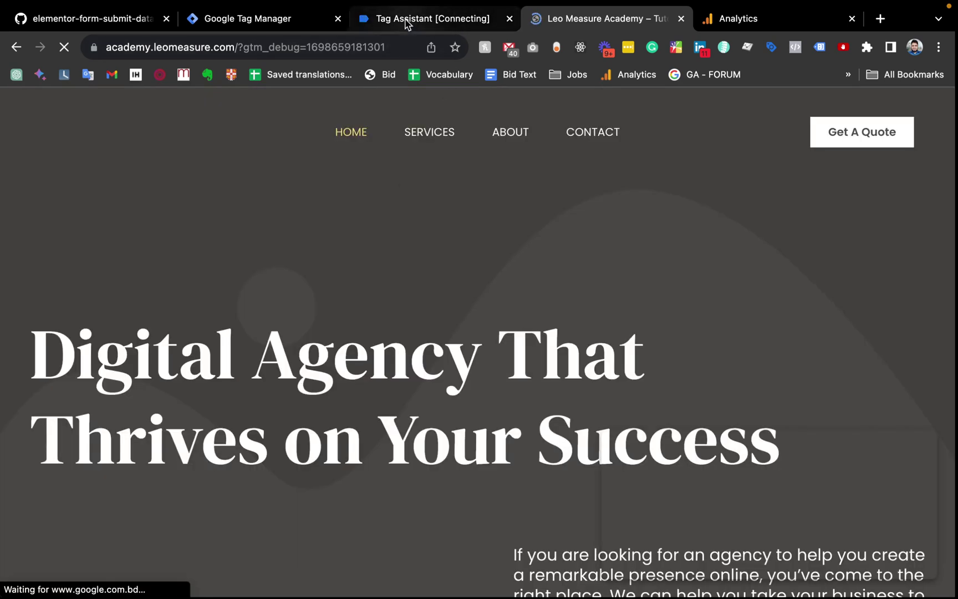
click(408, 21)
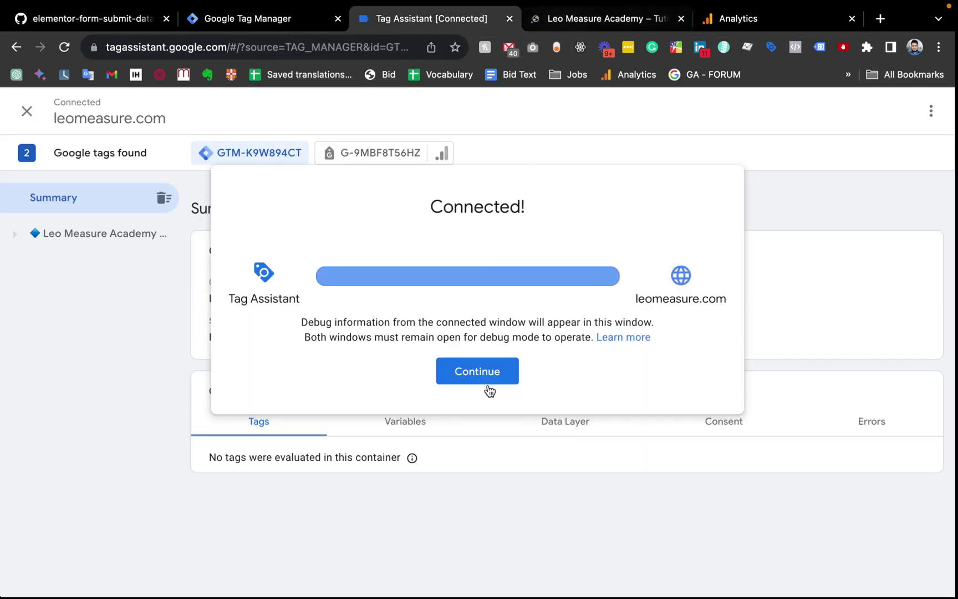
click(489, 391)
click(555, 24)
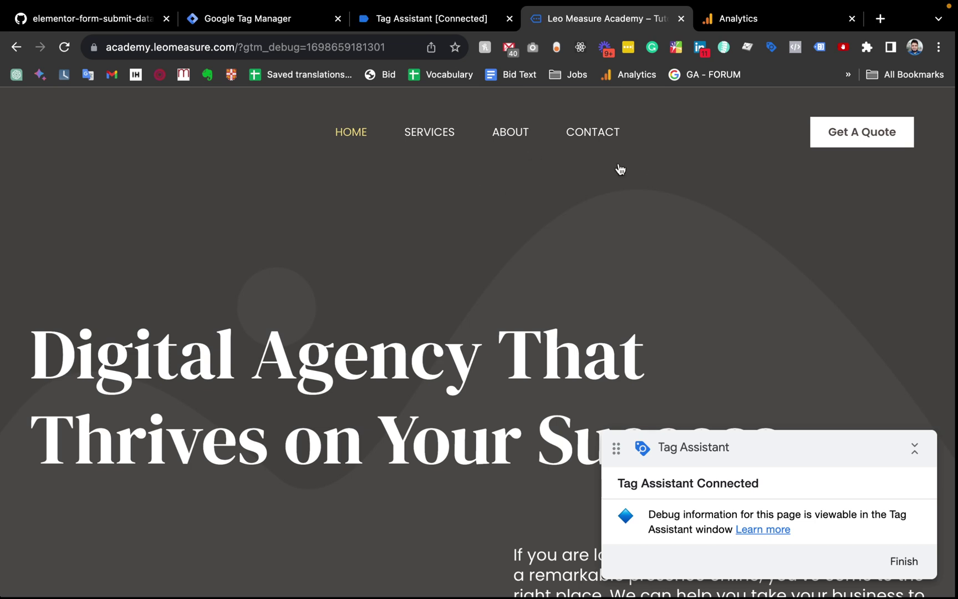
click(591, 146)
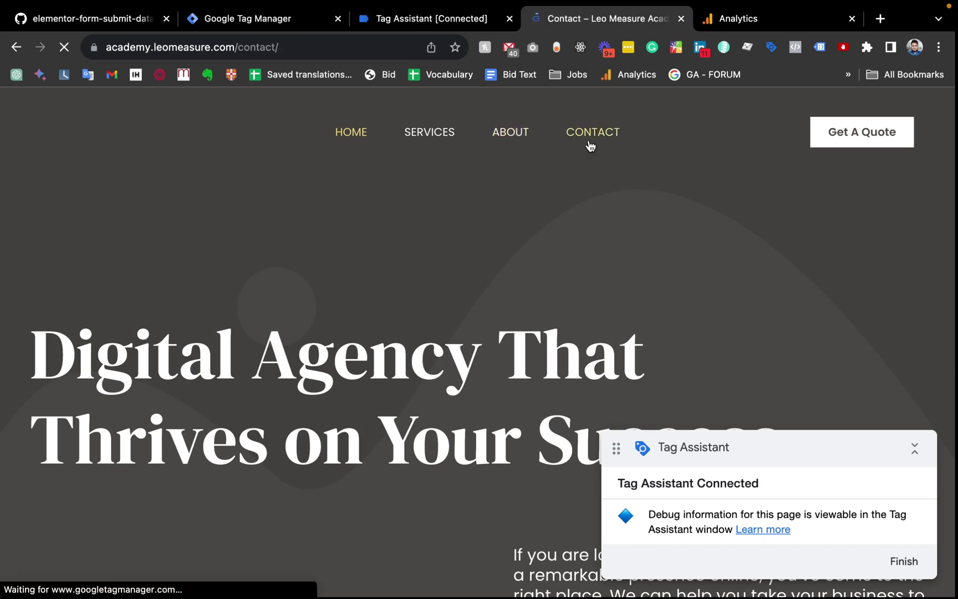
scroll(590, 145, down, 10)
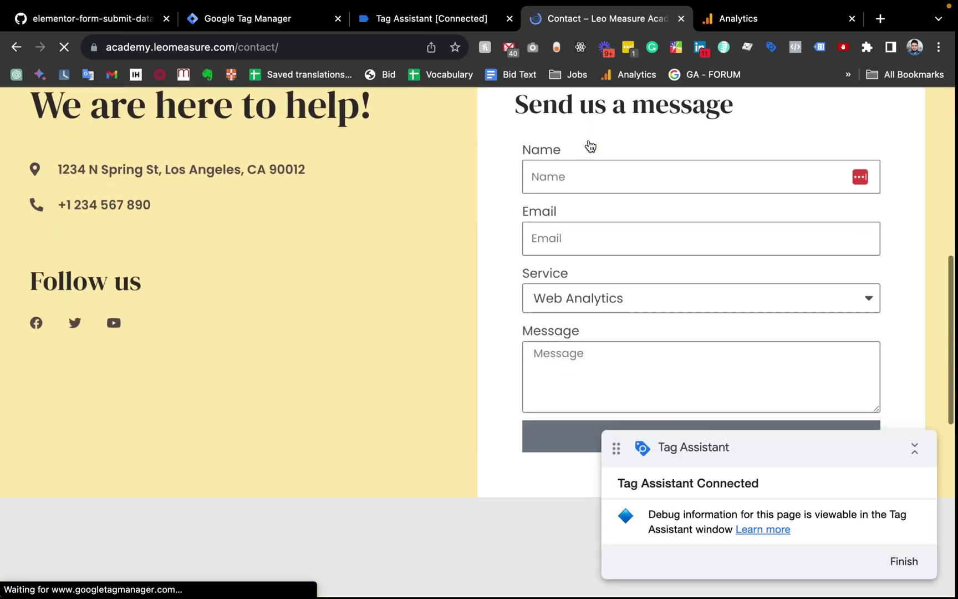
Step: Try sending the empty contact form and check the Contact page summary in Tag Assistant
scroll(590, 145, down, 3)
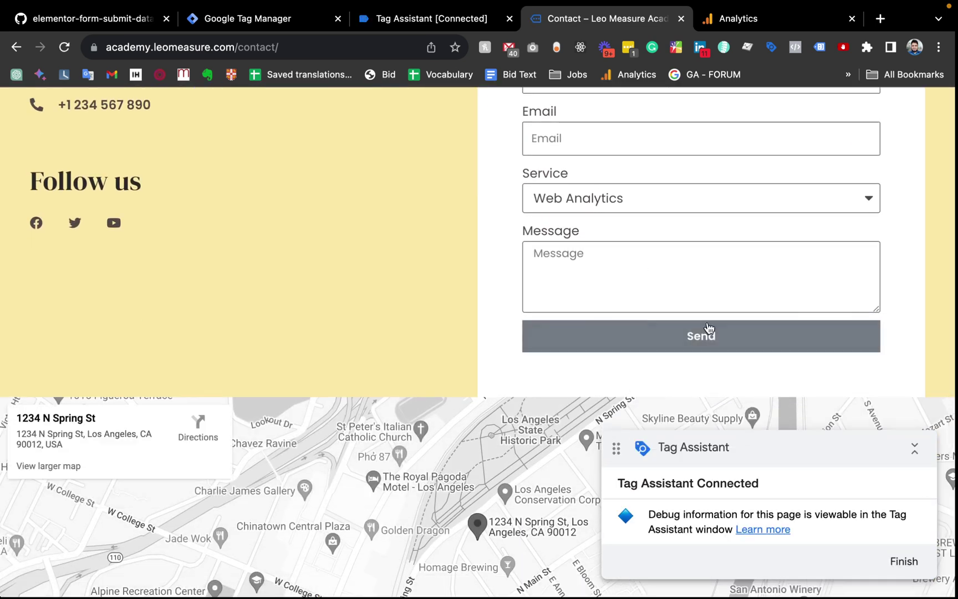
click(682, 337)
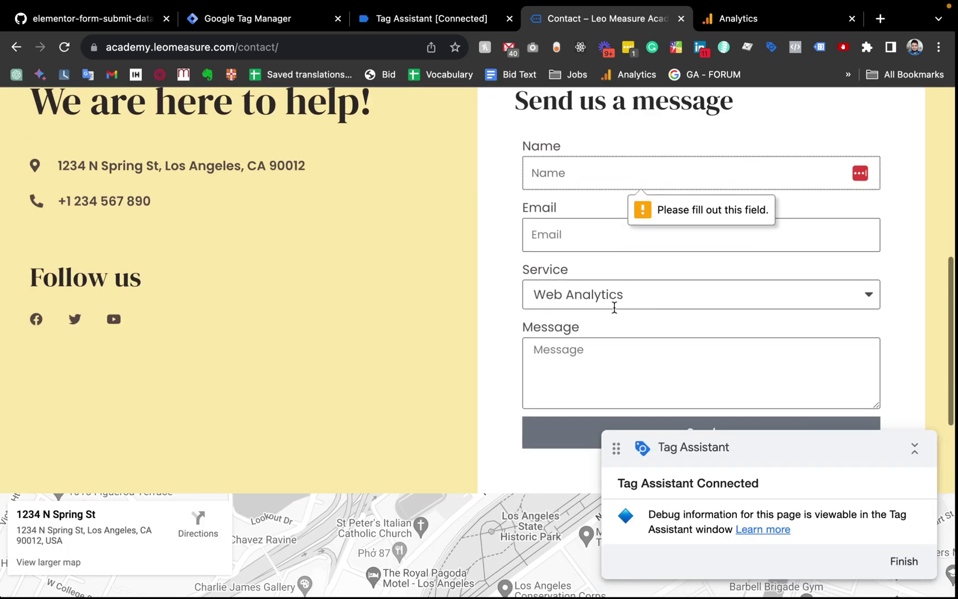
click(399, 20)
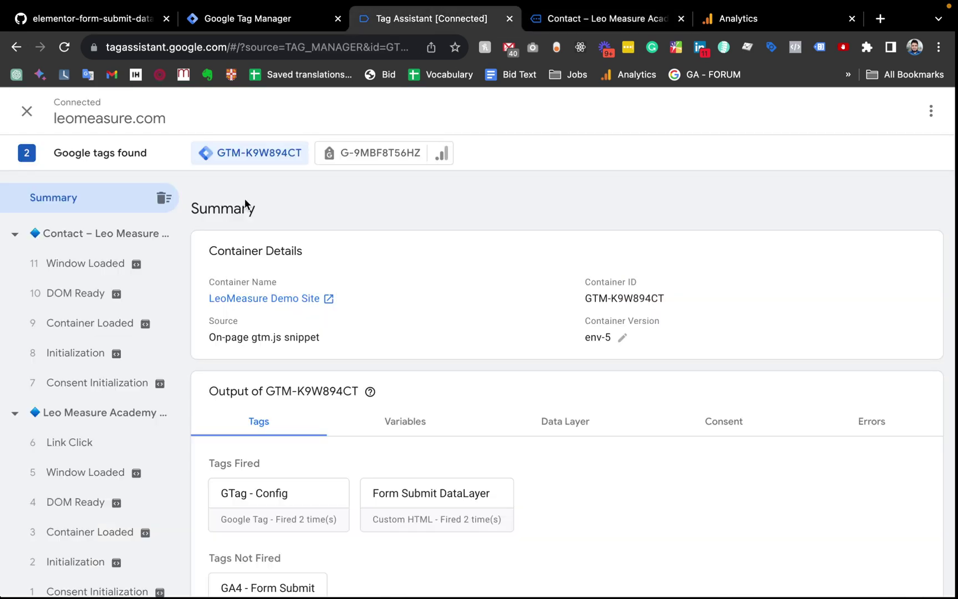
click(80, 246)
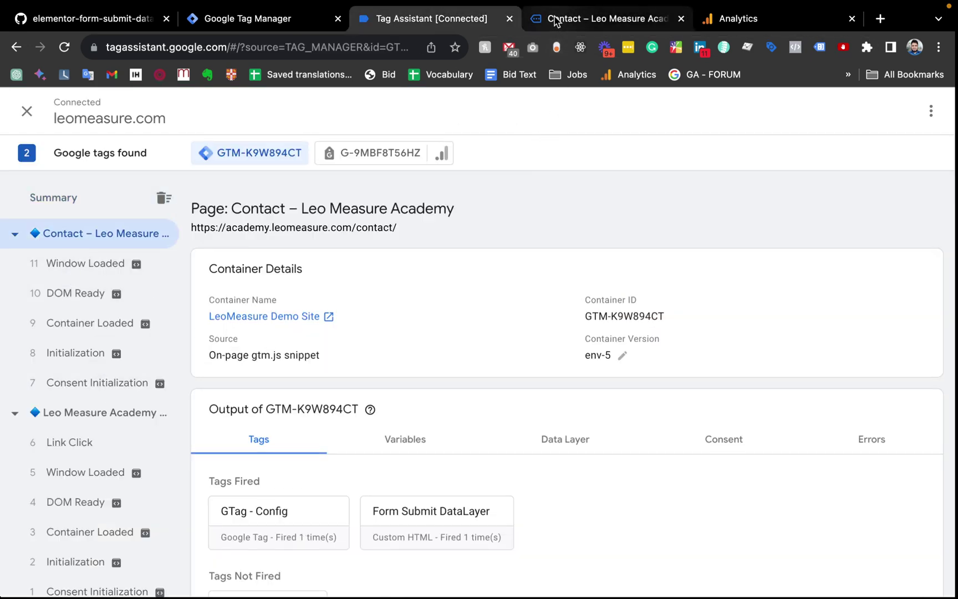
click(554, 19)
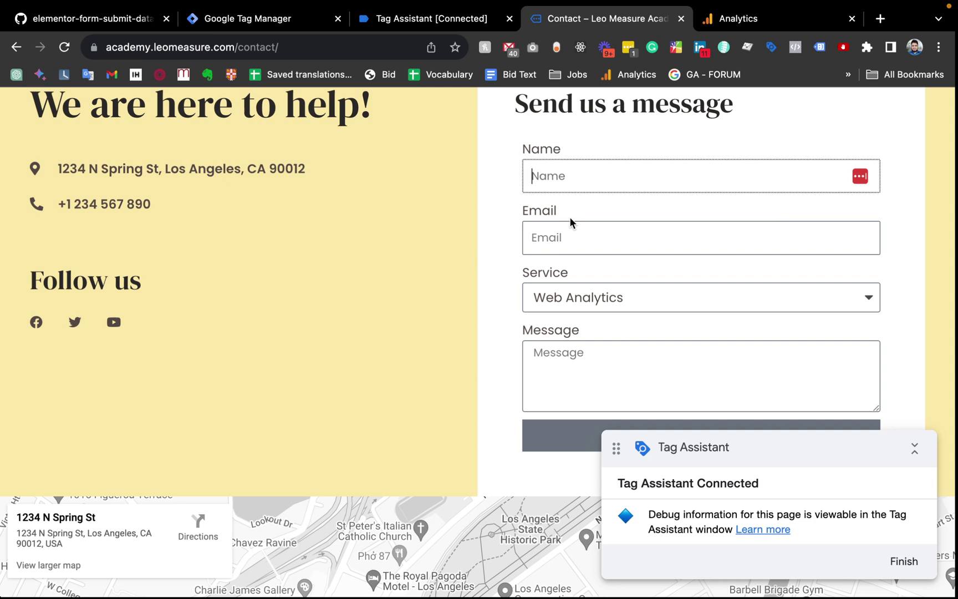
Step: Enter a test name and a test e-mail address in the contact form
text(Test Name)
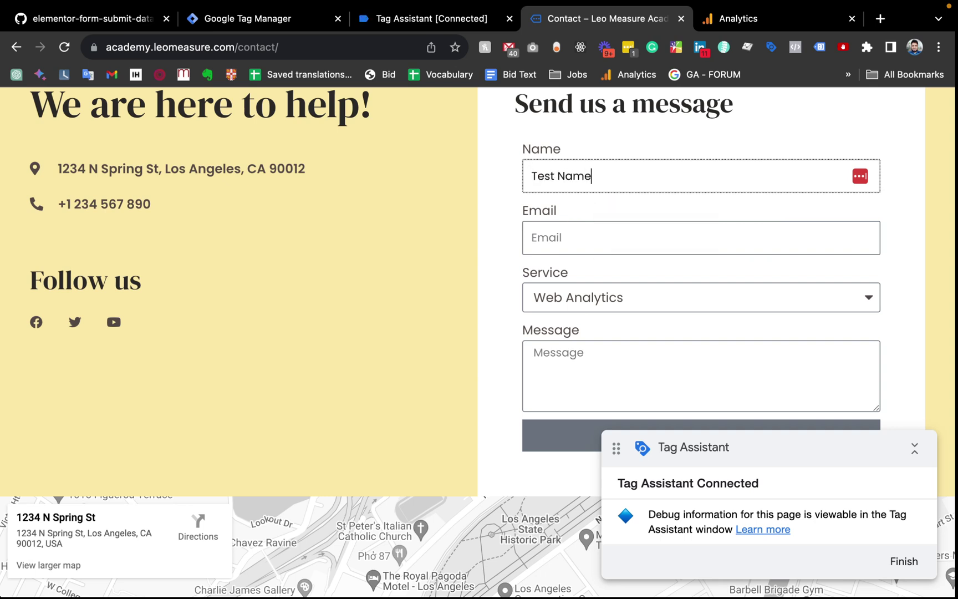
key(Tab)
text(test)
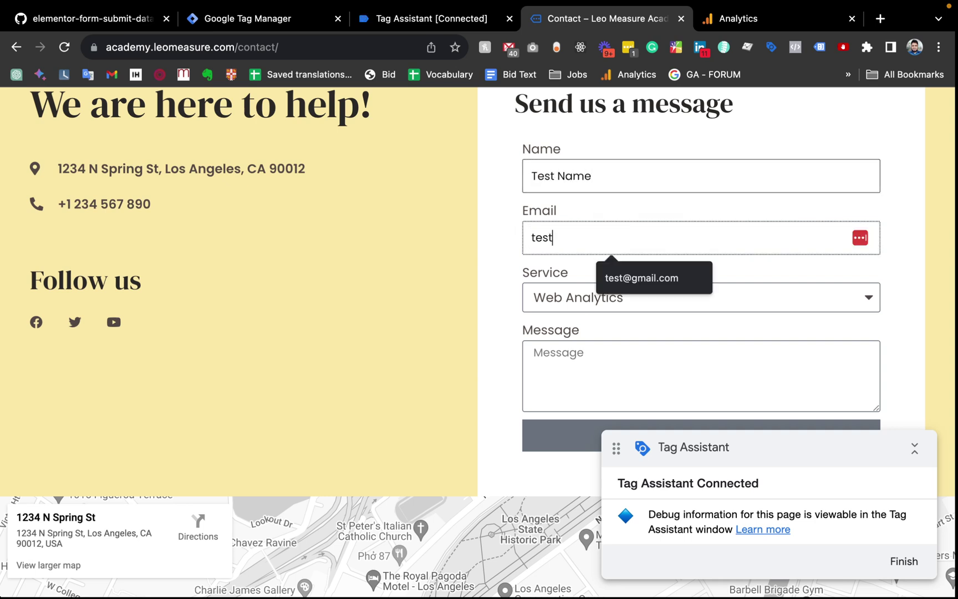
text(@gmail.com)
key(BackSpace)
key(BackSpace)
text(com)
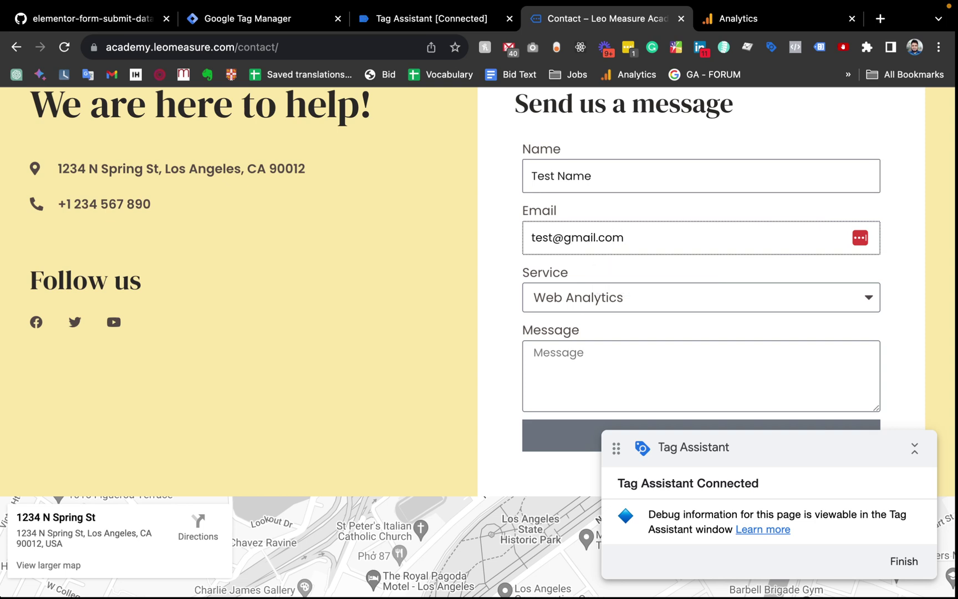
Step: Choose SEO as the service, write 'Test Message', and send the form
click(612, 288)
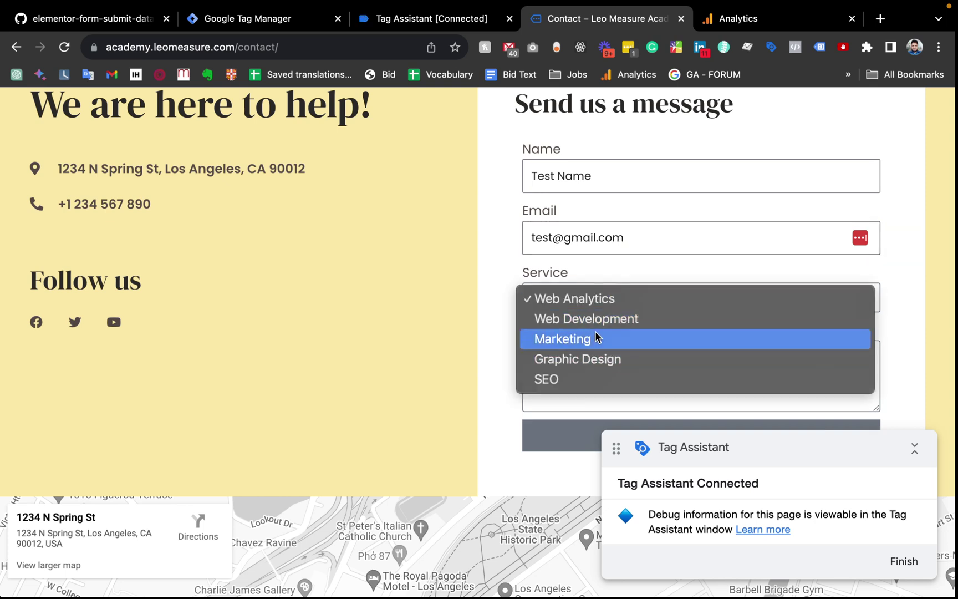
click(566, 379)
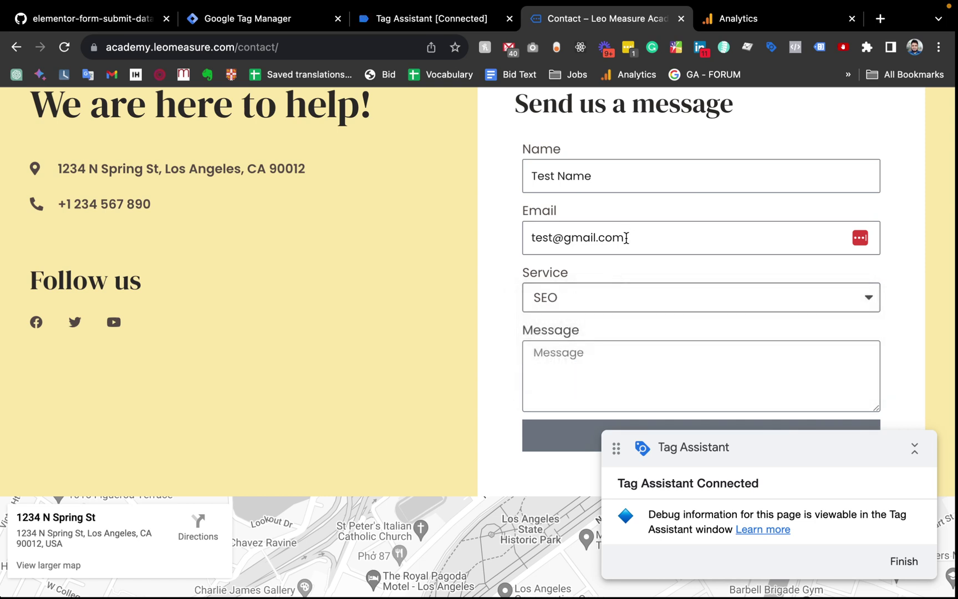
scroll(626, 237, down, 1)
click(589, 294)
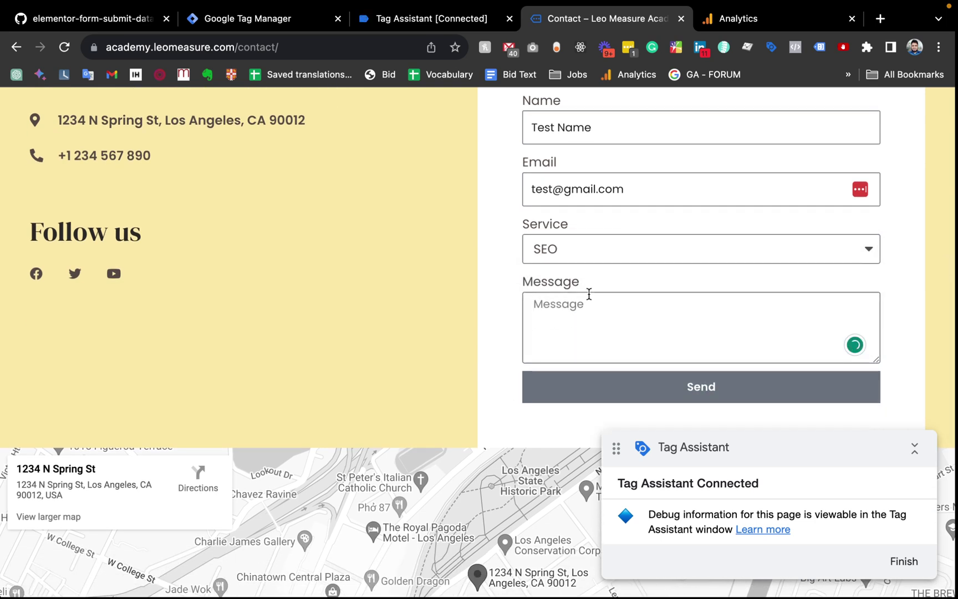
text(Test Message)
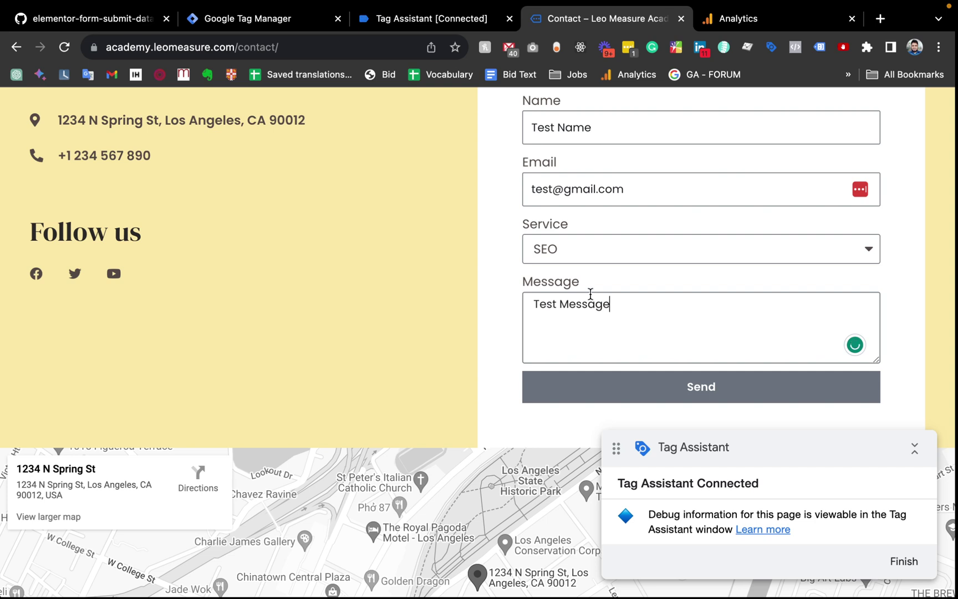
click(635, 399)
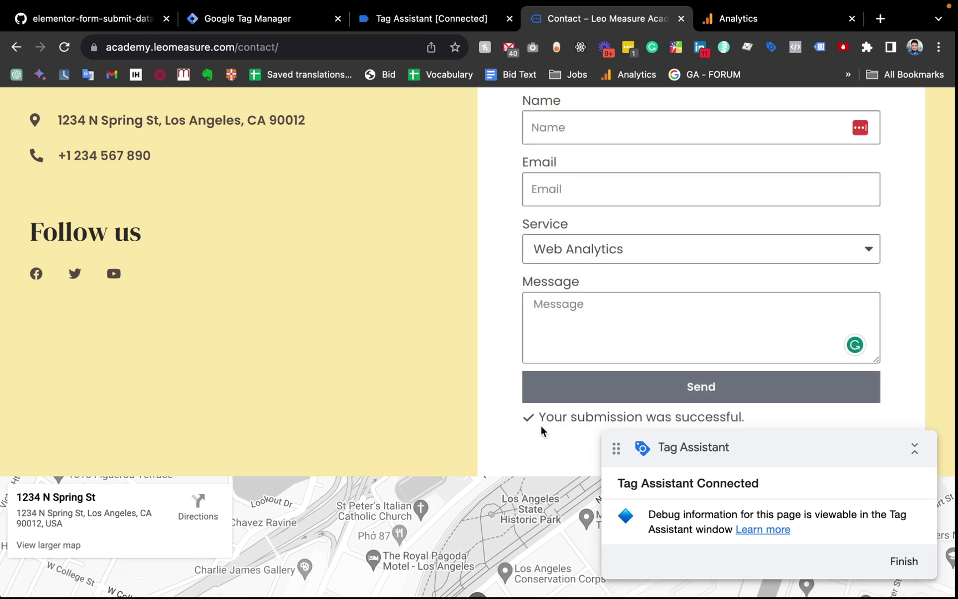
scroll(567, 417, down, 1)
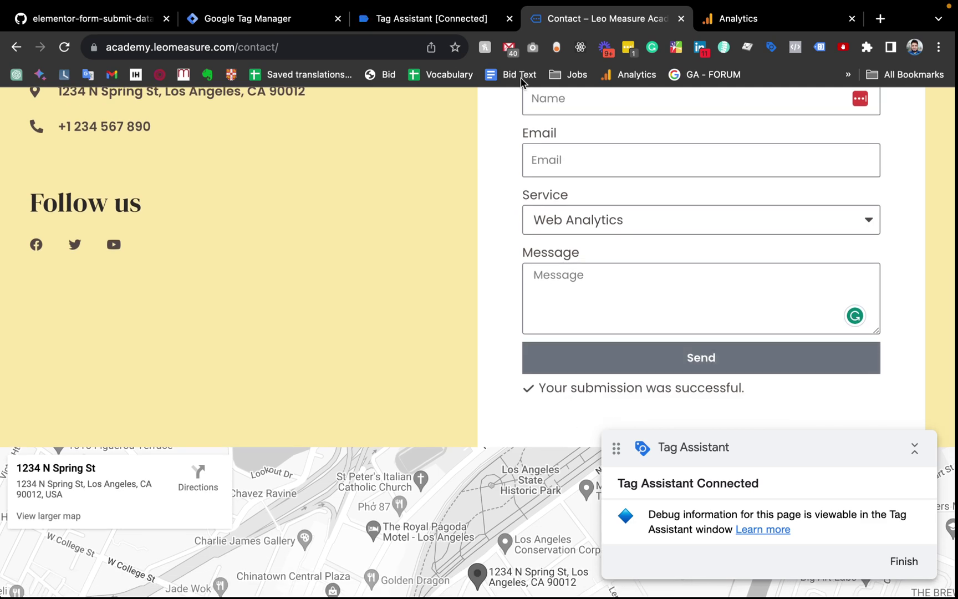
click(438, 18)
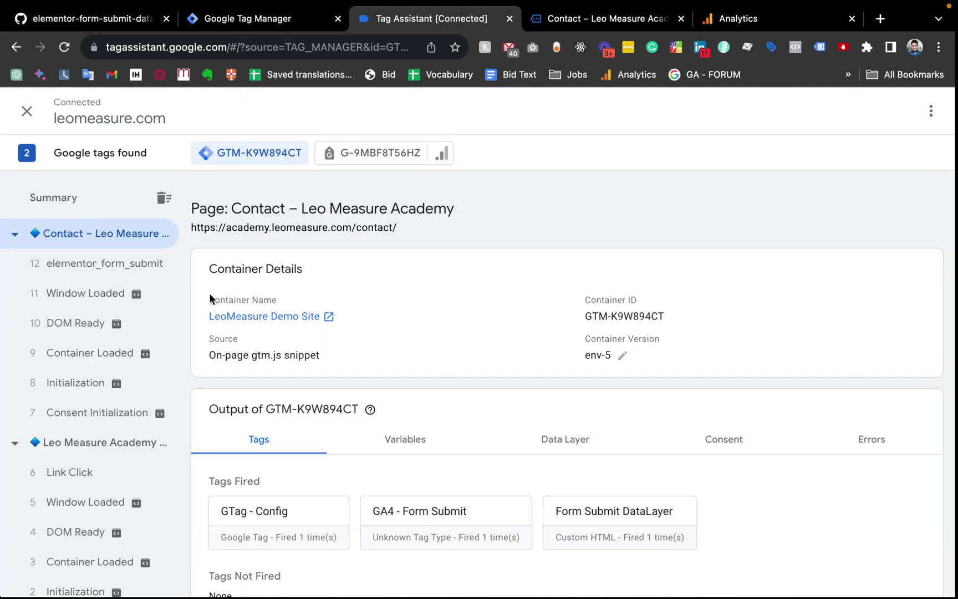
Step: Check the elementor_form_submit event's hits sent to G-9MBF8T56HZ, then return to the container summary
scroll(309, 274, down, 1)
click(129, 270)
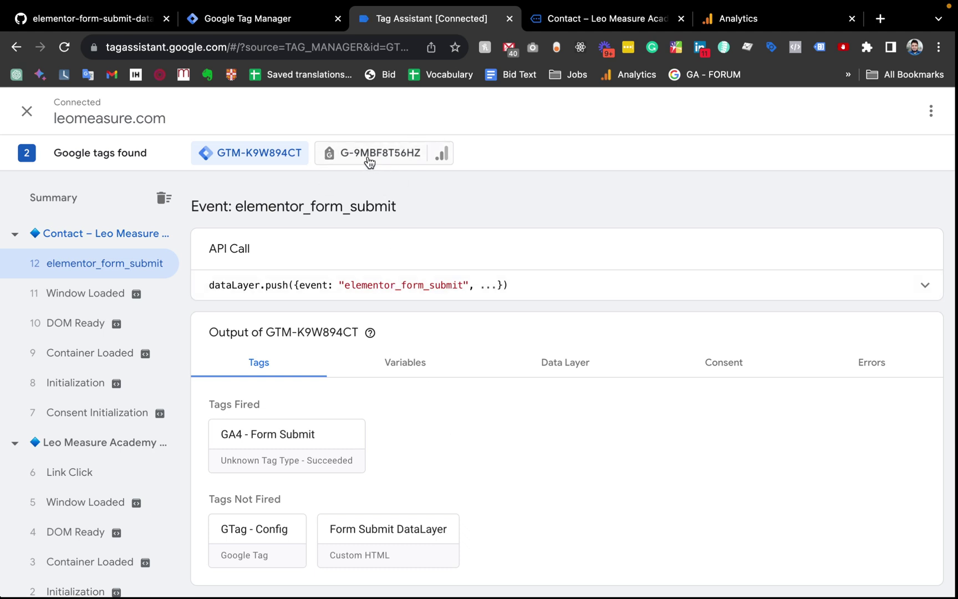
click(404, 156)
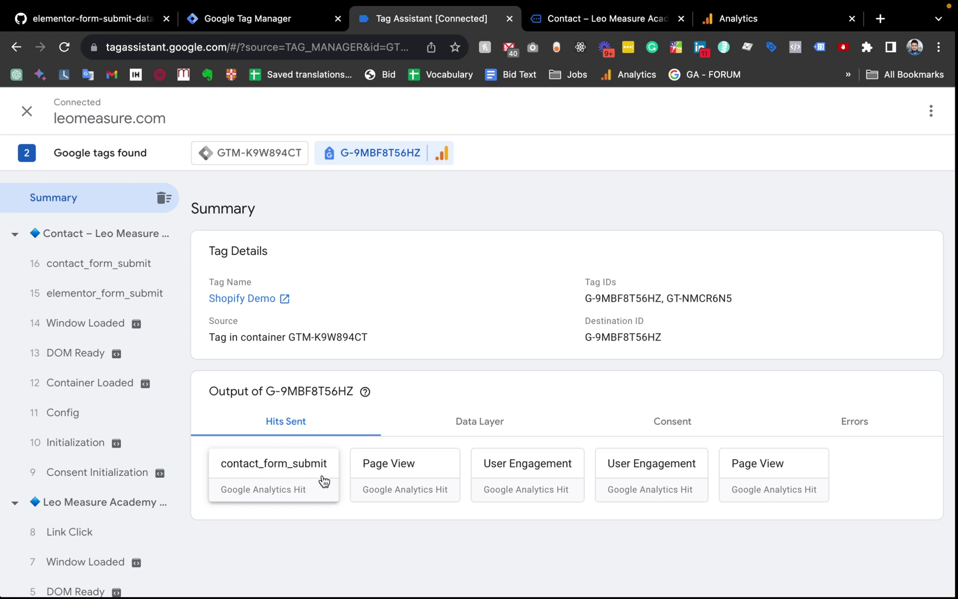
click(241, 160)
mouse_move(749, 25)
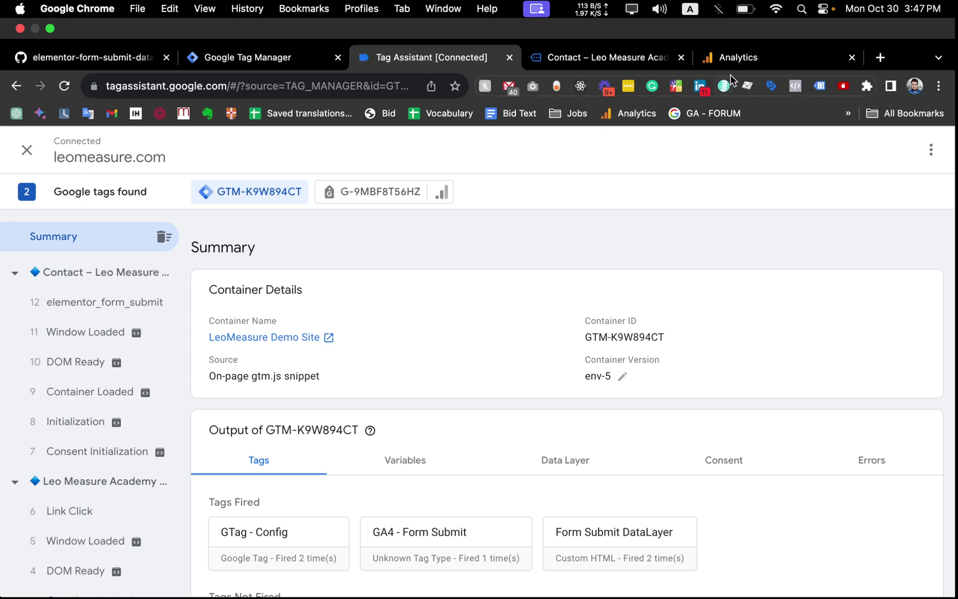
click(748, 55)
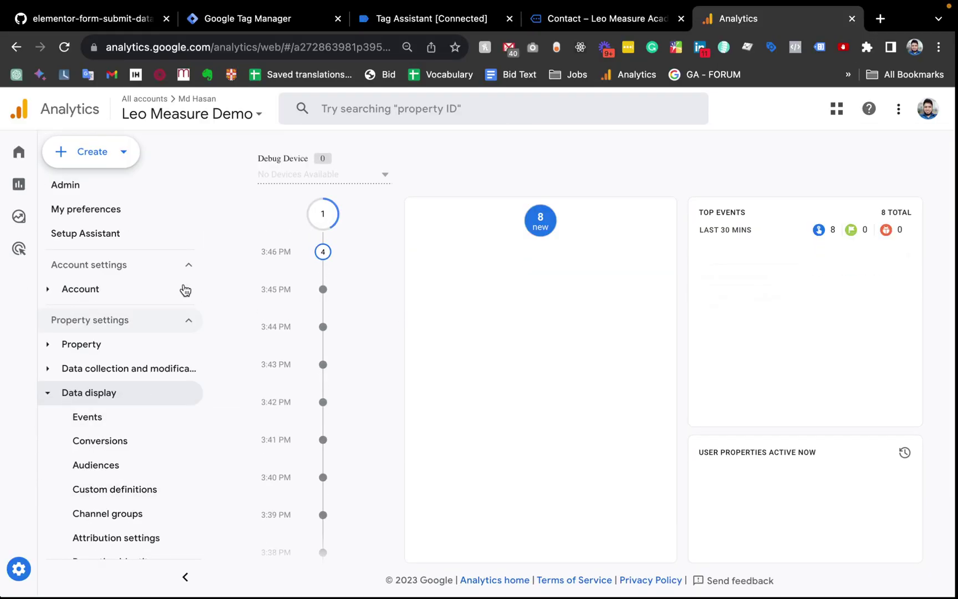
Step: Select the Apple debug device in DebugView and reload to load fresh events
scroll(369, 329, down, 3)
scroll(188, 452, down, 2)
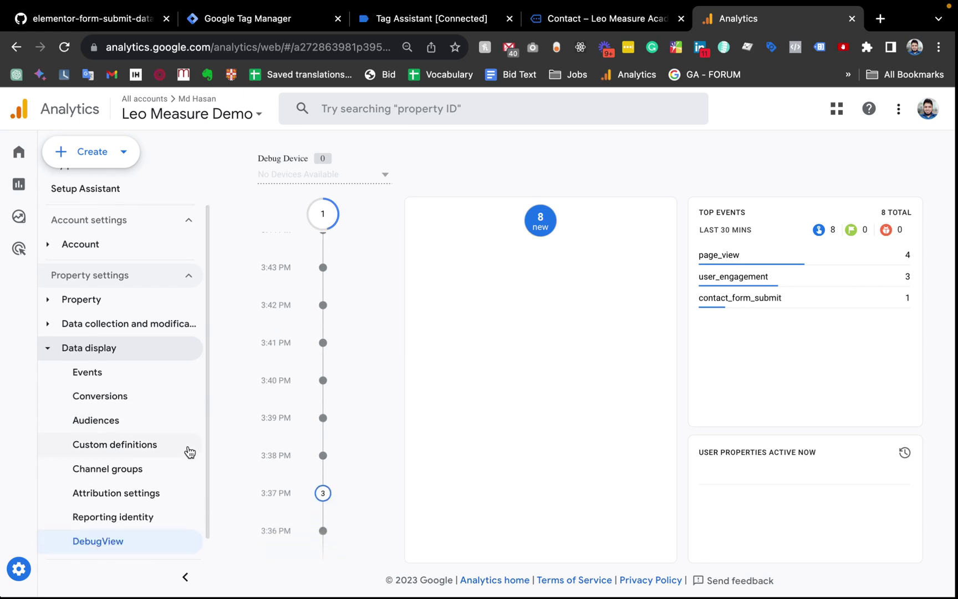
scroll(189, 451, up, 2)
click(357, 174)
click(328, 193)
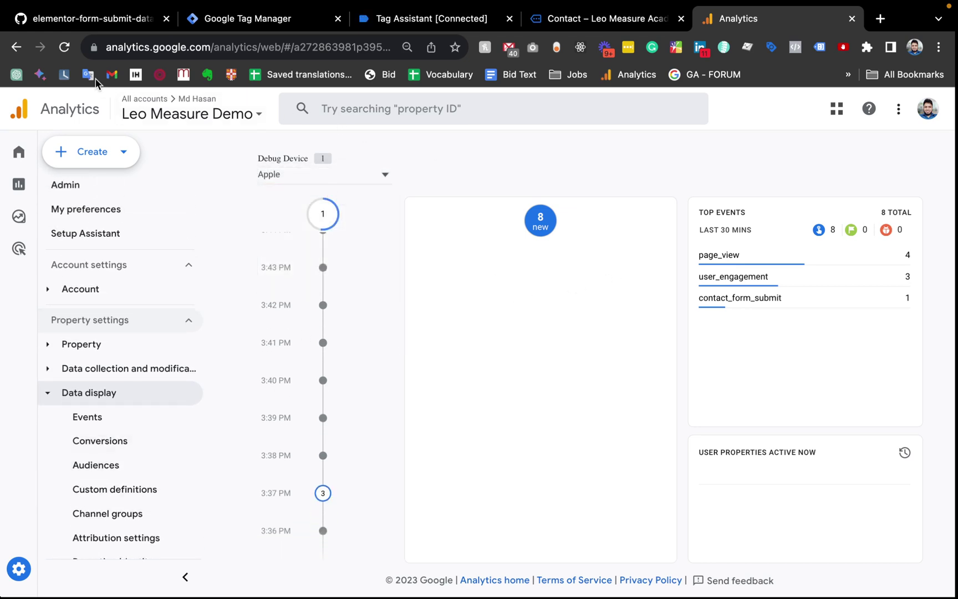
click(65, 47)
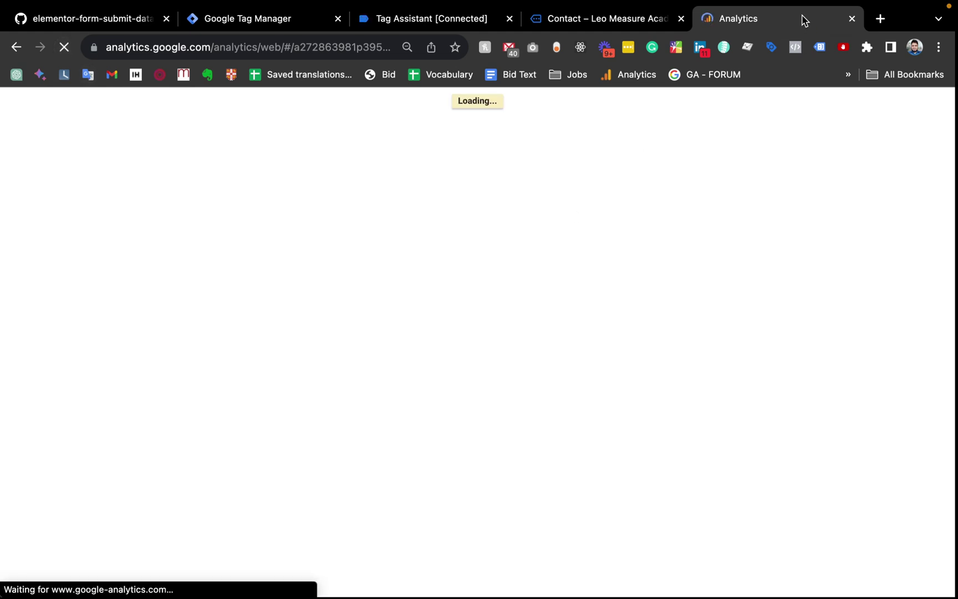
mouse_move(792, 3)
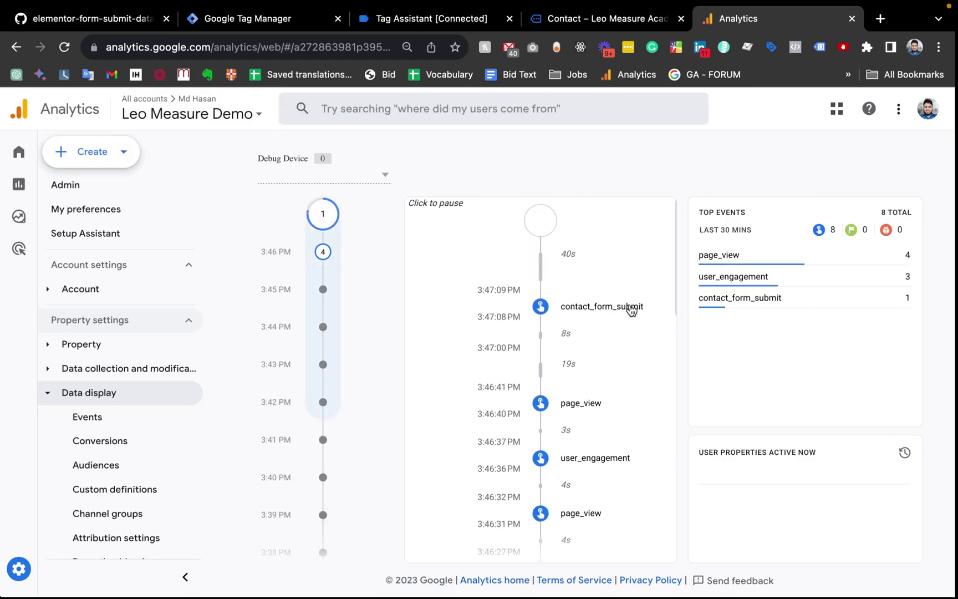
Step: Inspect contact_form_submit's parameters, confirming service is SEO and form_id is d856c7b
click(606, 314)
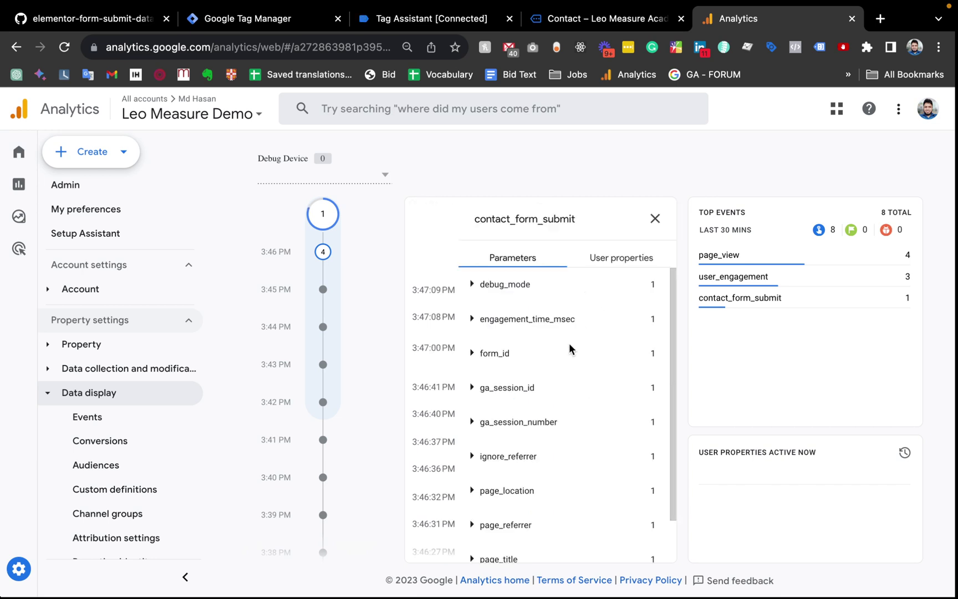
scroll(570, 348, down, 1)
scroll(570, 348, down, 1)
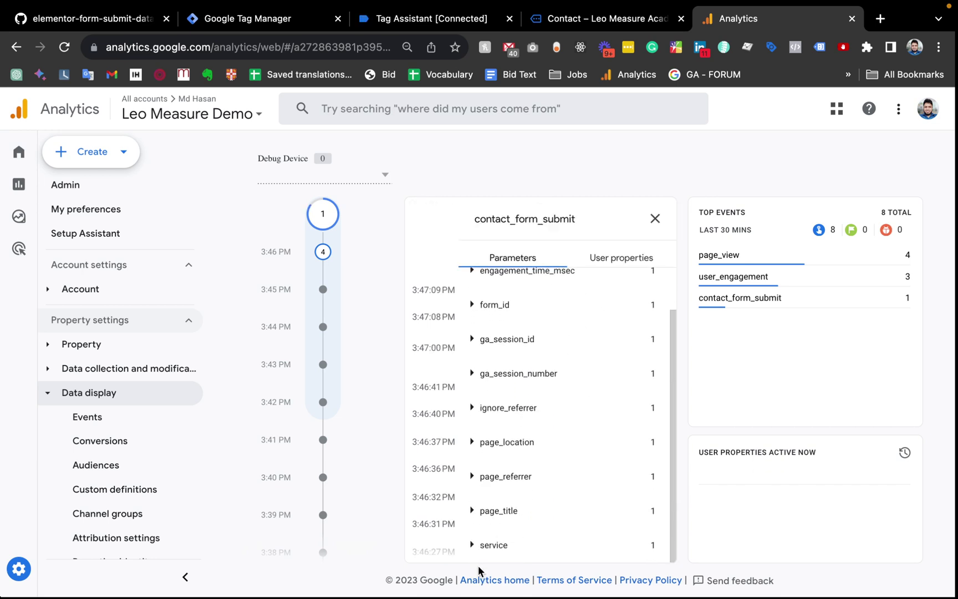
click(472, 545)
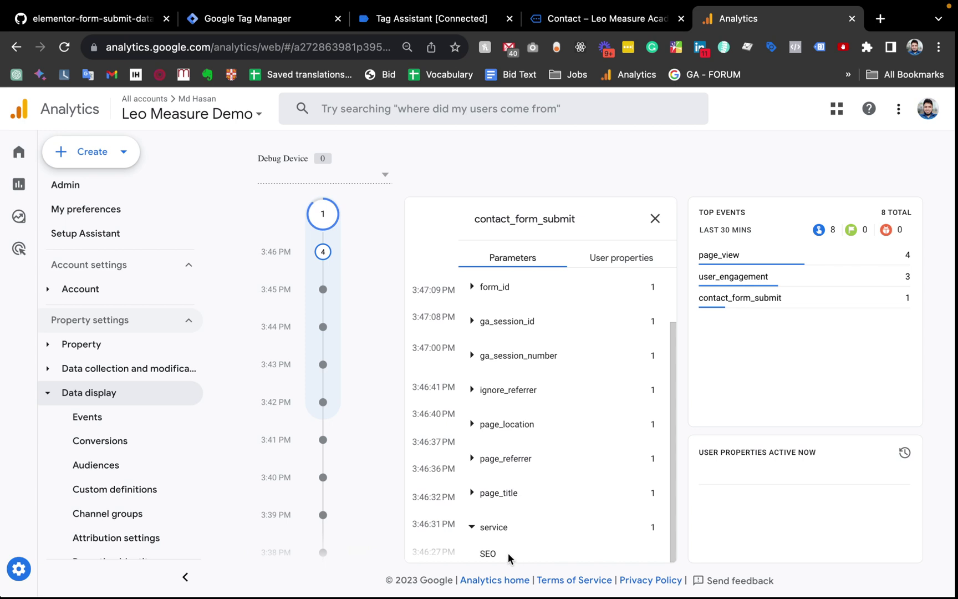
drag(511, 556, 480, 553)
click(472, 495)
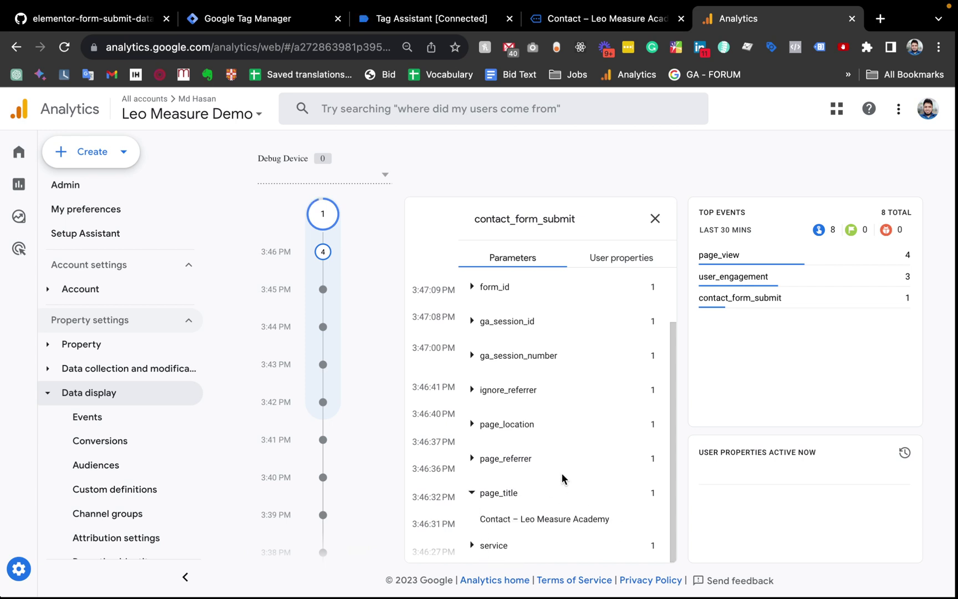
scroll(560, 482, up, 1)
click(472, 338)
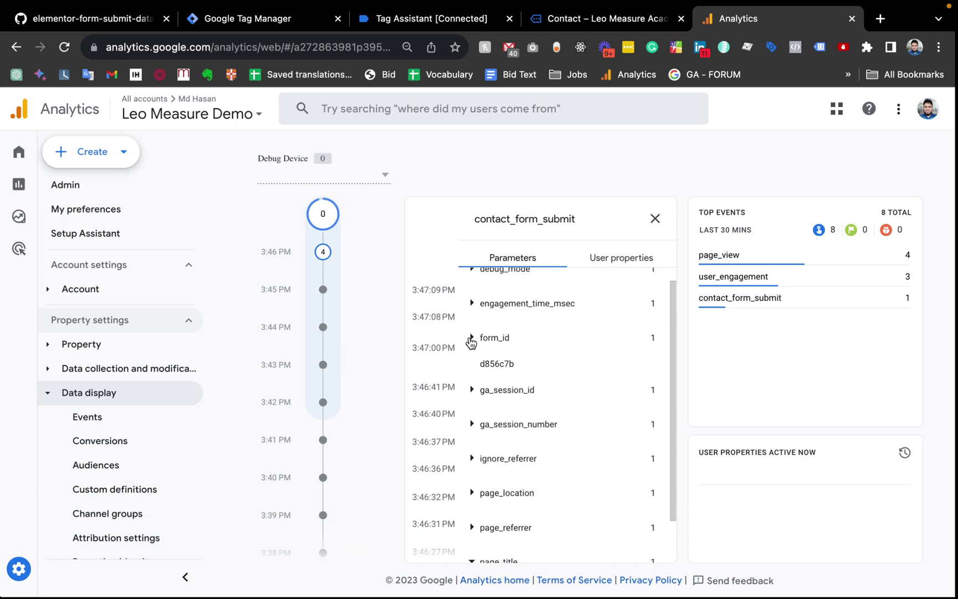
drag(518, 370, 490, 368)
scroll(489, 370, down, 1)
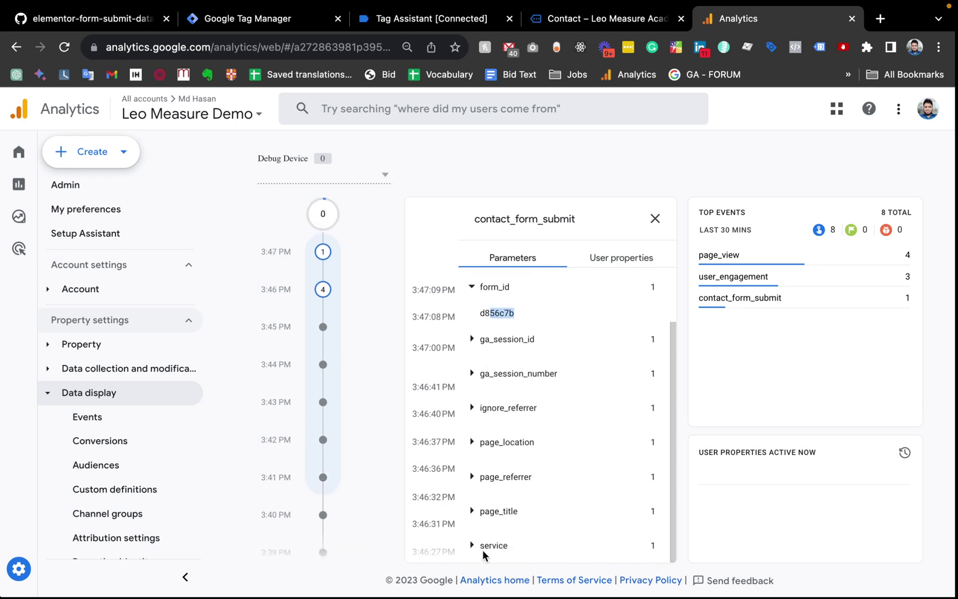
click(474, 546)
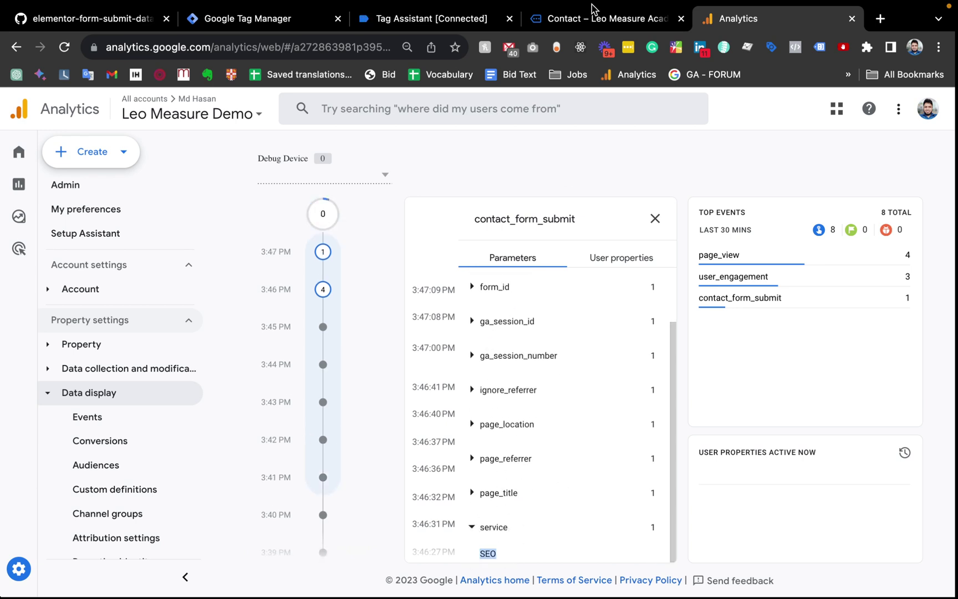
click(592, 21)
Step: Fill the contact form's Name and Email fields with a second set of test values
scroll(559, 284, up, 3)
scroll(558, 316, down, 3)
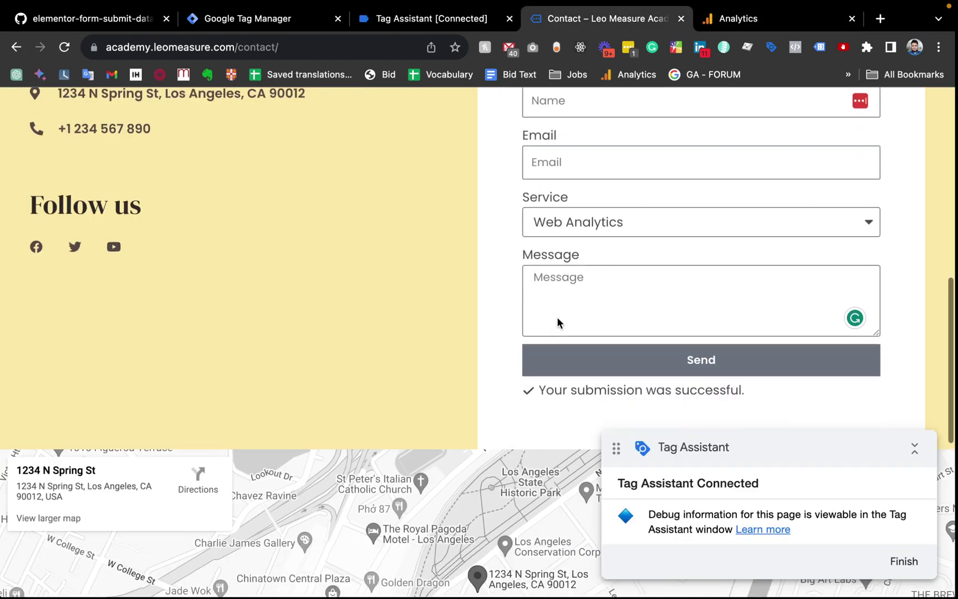
scroll(556, 317, up, 2)
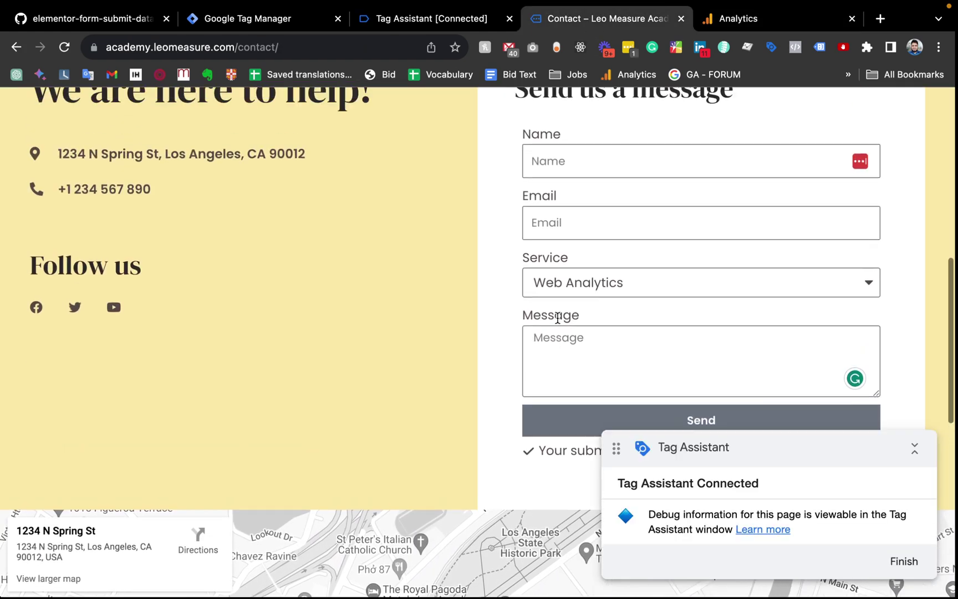
click(616, 157)
text(Anothr)
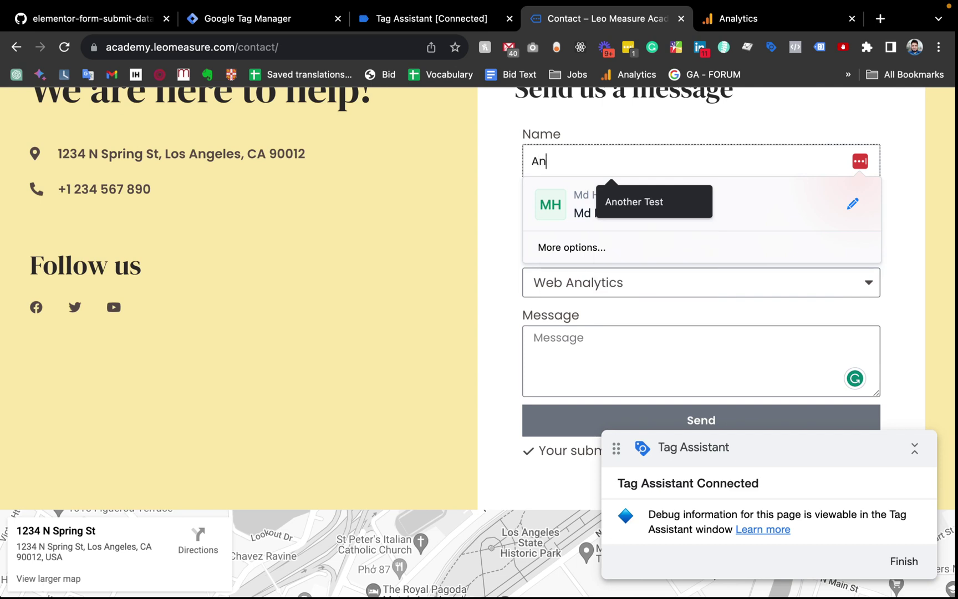
key(BackSpace)
key(BackSpace)
key(BackSpace)
key(BackSpace)
key(BackSpace)
key(BackSpace)
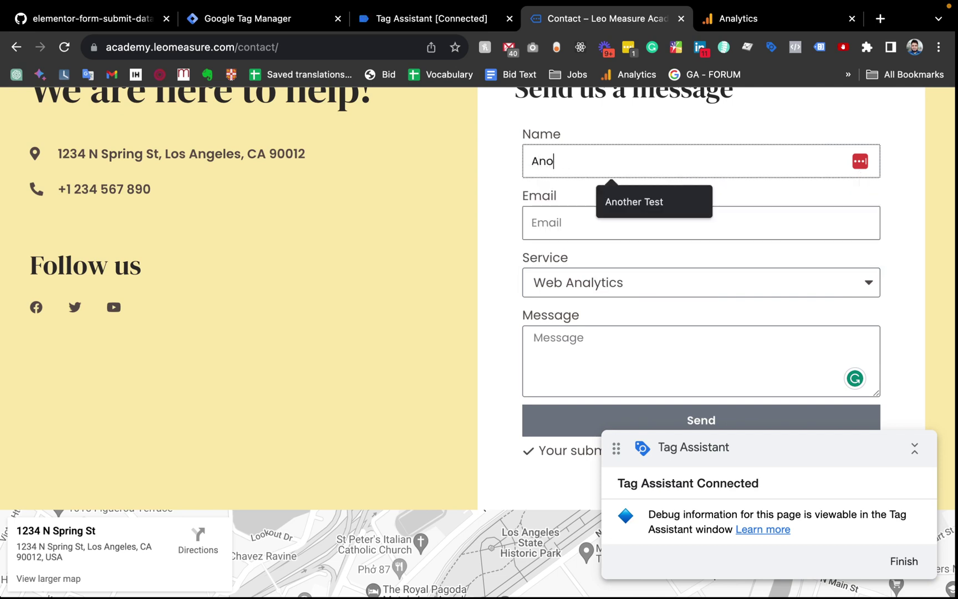
text(Another Name)
click(623, 214)
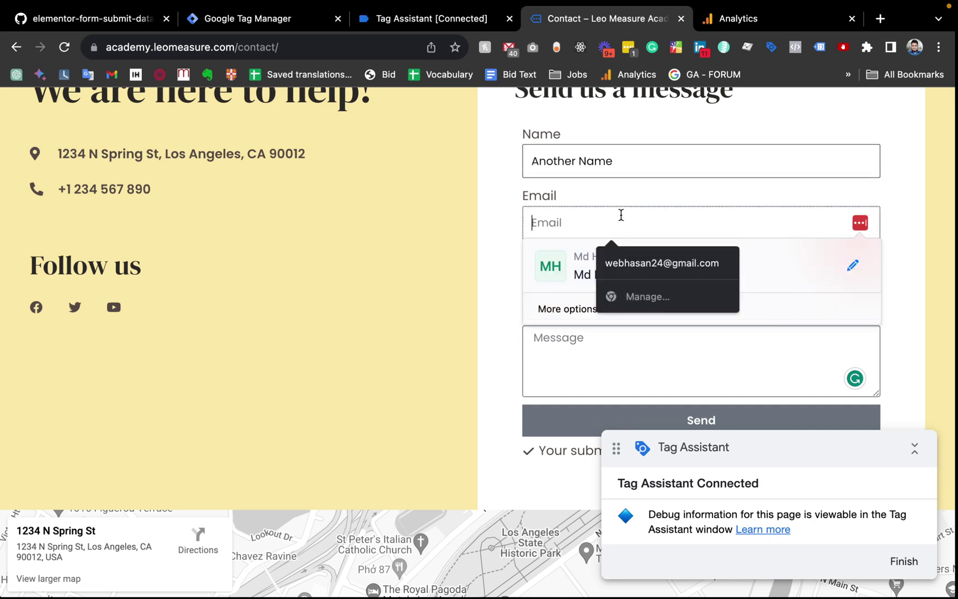
text(test2)
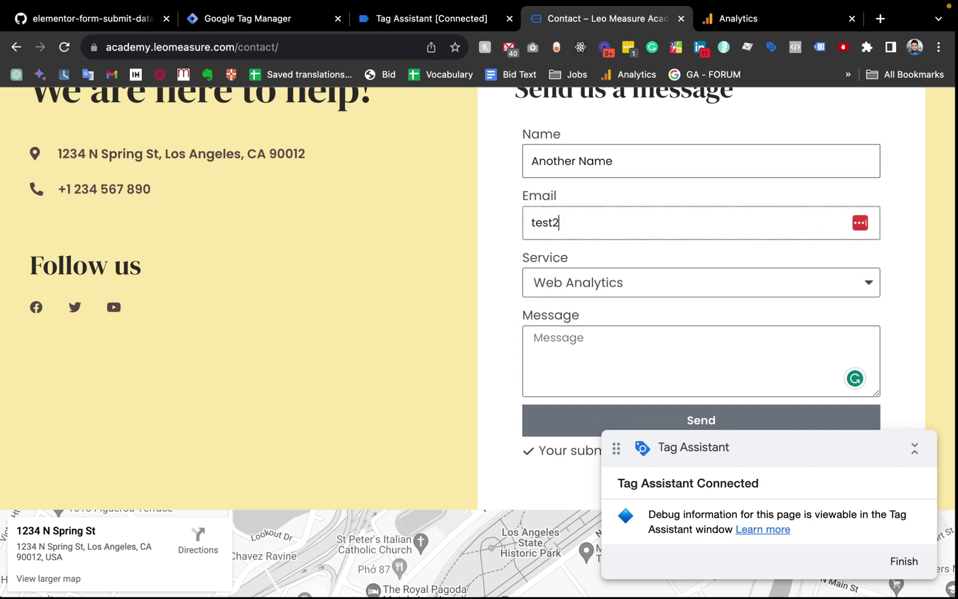
text(@gmail.com)
key(Tab)
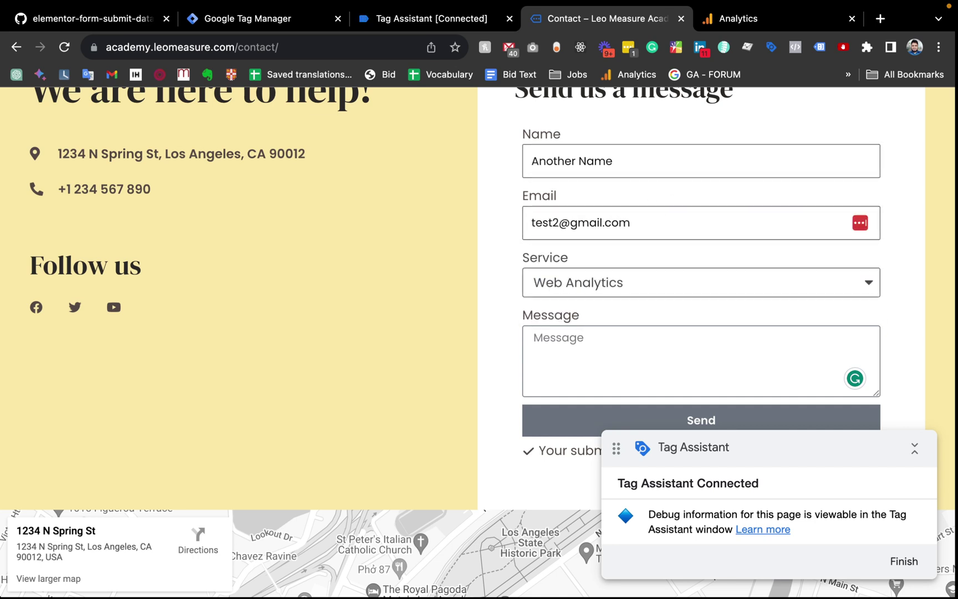
Step: Choose Web Development, write 'We need some help with development', and send the form
click(616, 282)
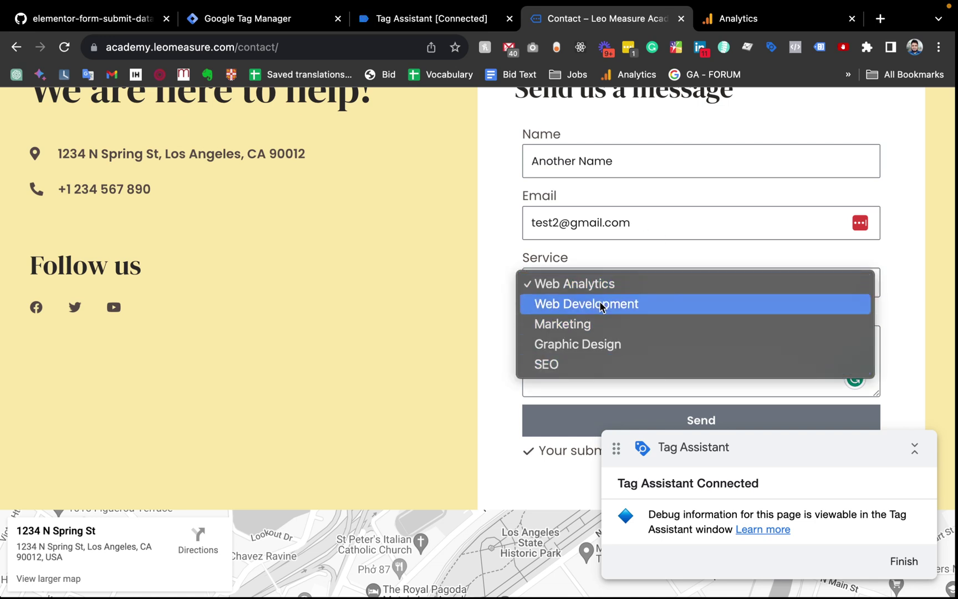
click(602, 306)
scroll(643, 300, down, 2)
click(588, 241)
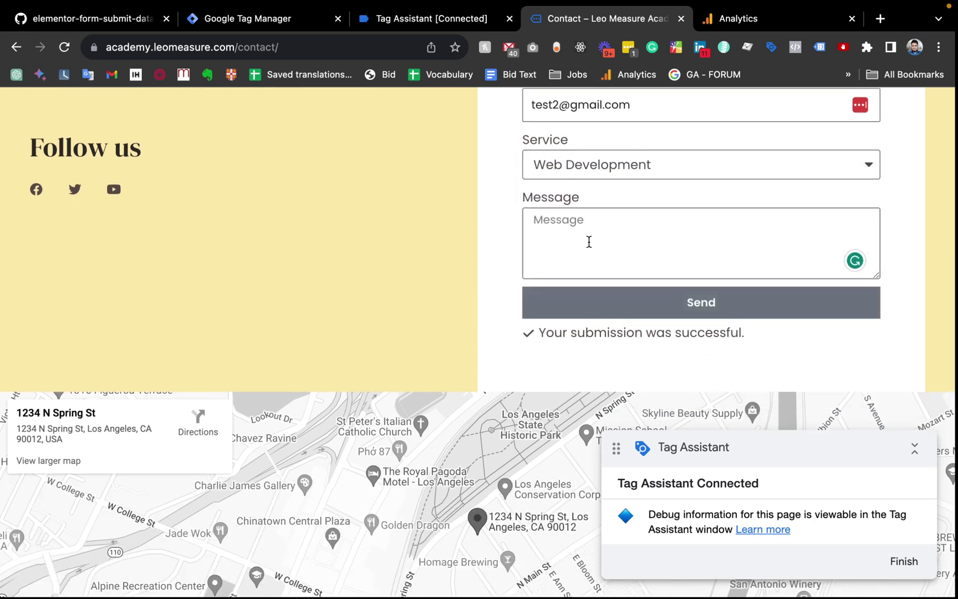
text(We need some help)
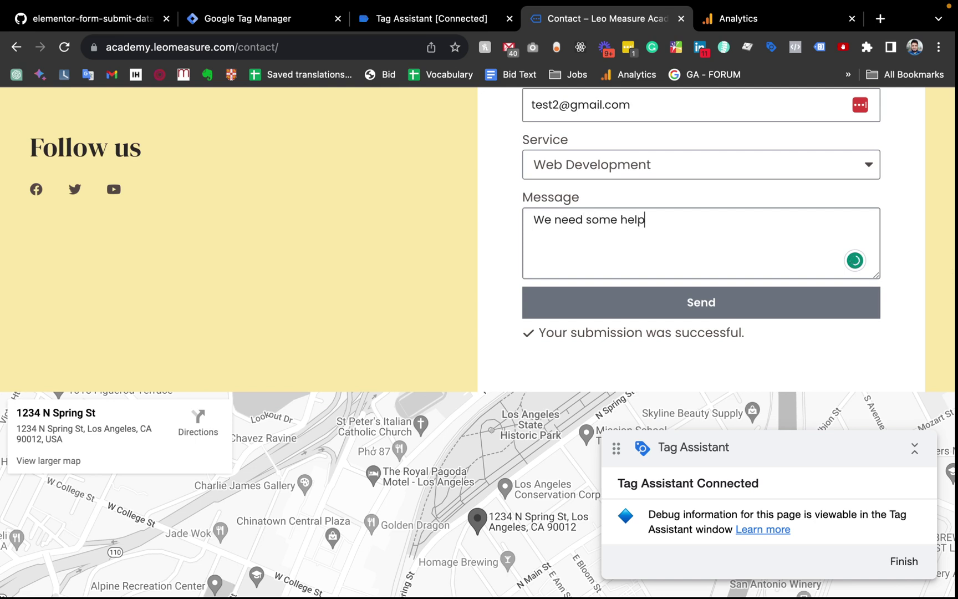
text( with development)
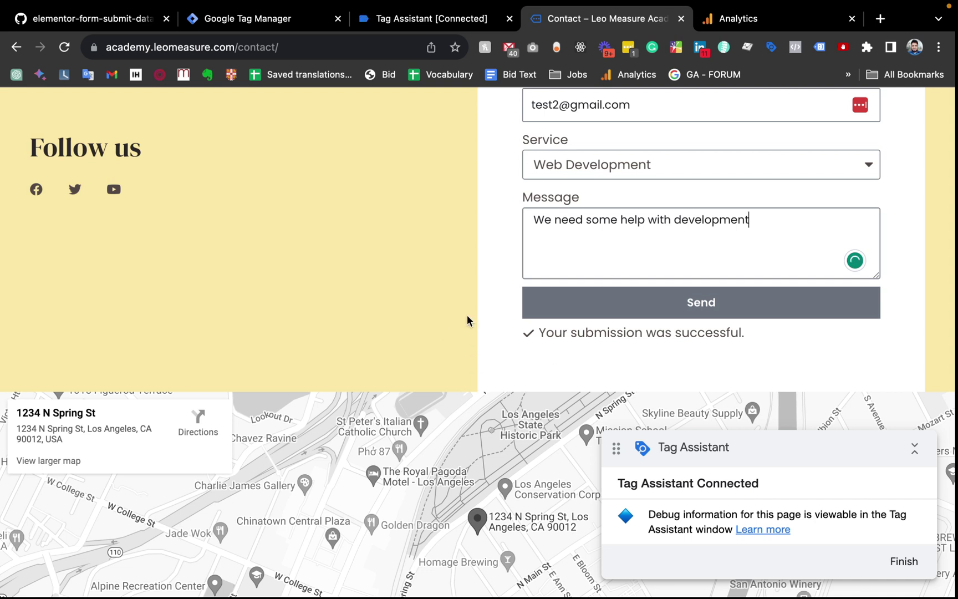
click(616, 313)
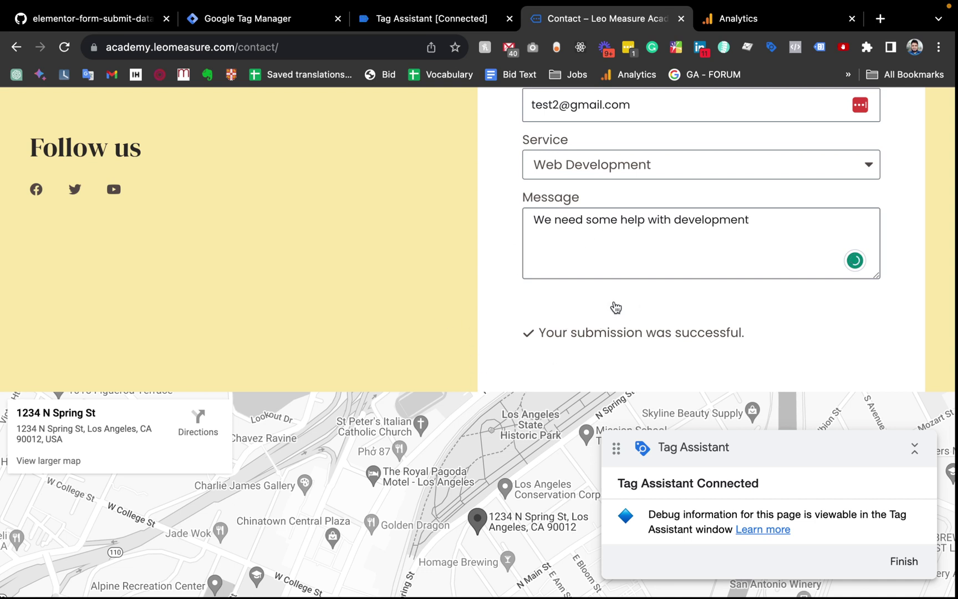
click(616, 311)
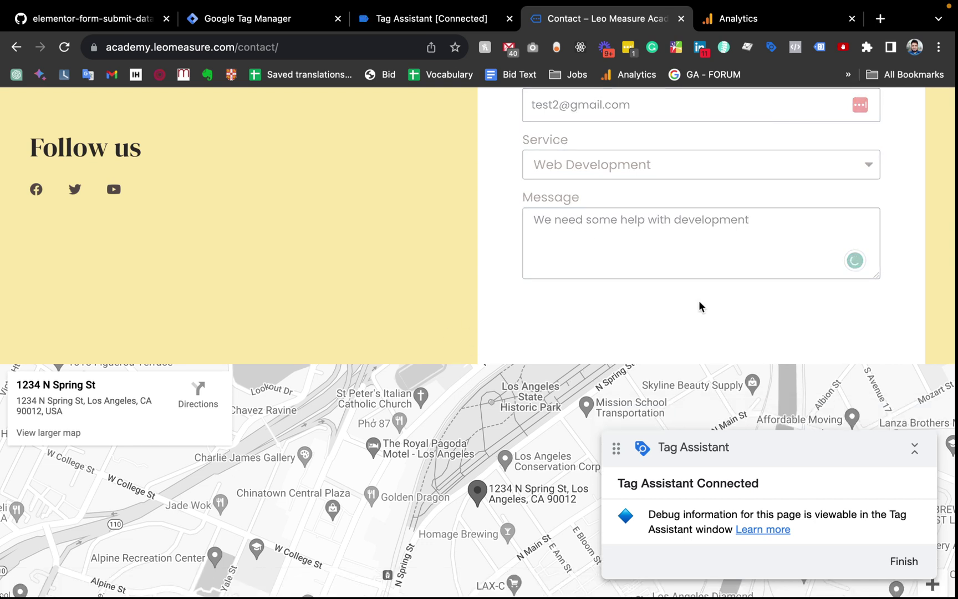
scroll(699, 307, up, 3)
scroll(698, 300, down, 4)
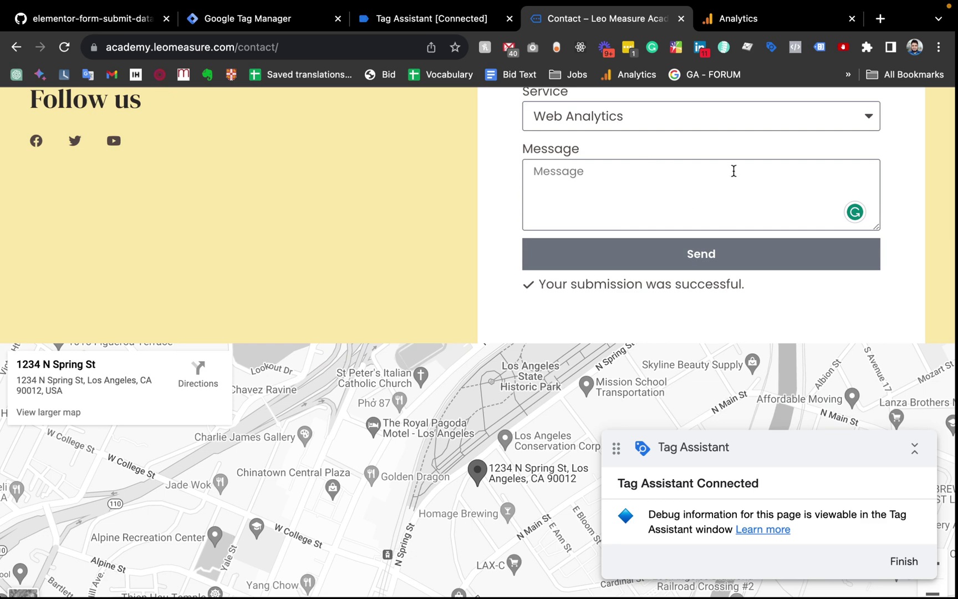
click(739, 18)
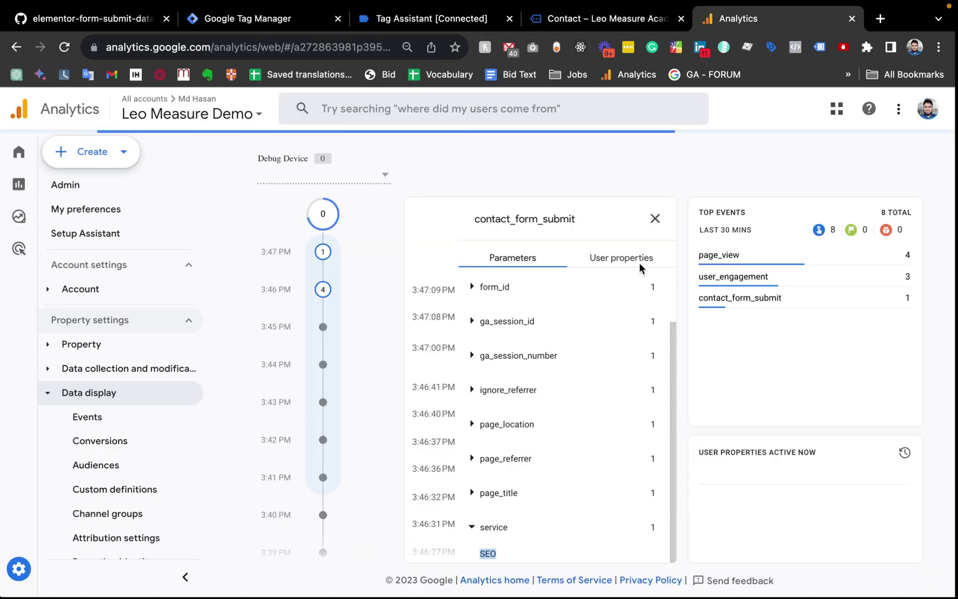
Step: Close the previous event's details and select the Apple debug device in DebugView
click(655, 218)
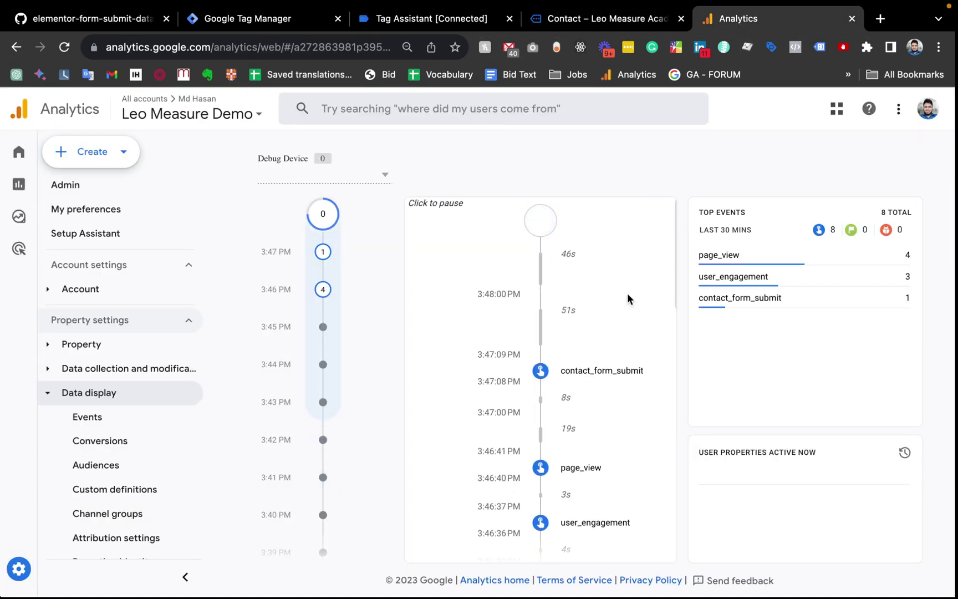
right_click(627, 293)
click(381, 177)
click(377, 177)
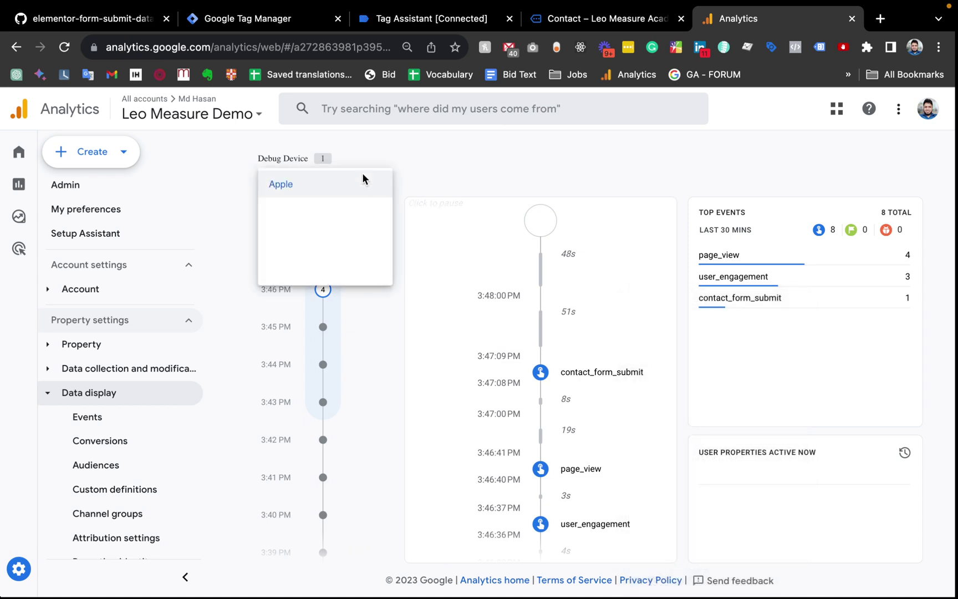
click(306, 187)
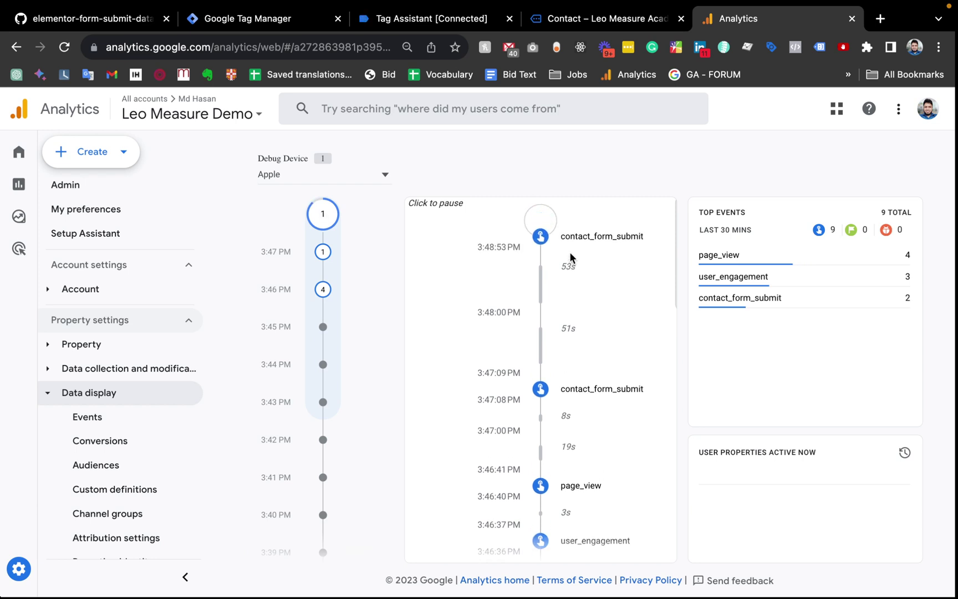
Step: Open the newest contact_form_submit event and confirm its service parameter is Web Development
click(574, 278)
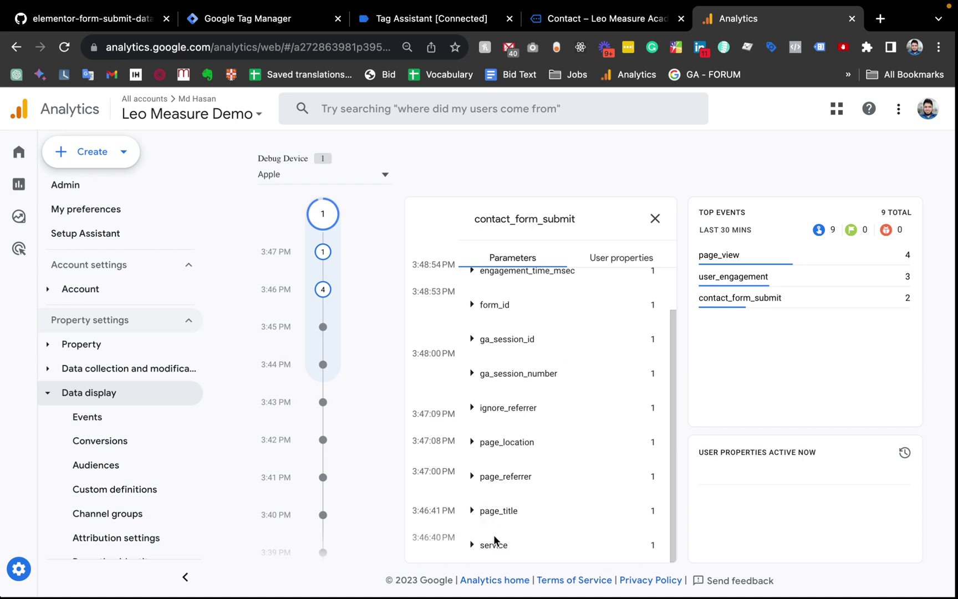
click(471, 545)
drag(550, 556, 499, 492)
click(472, 321)
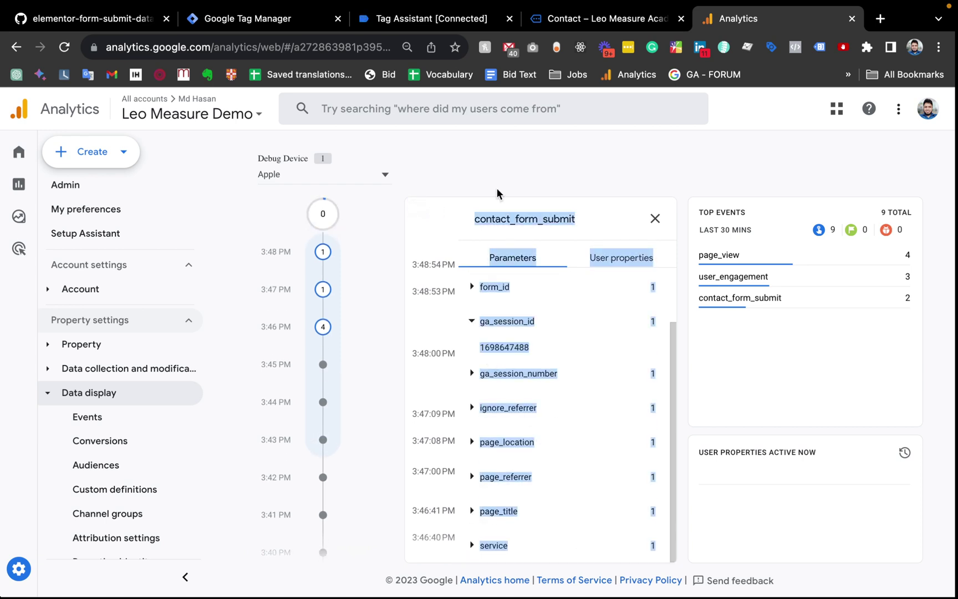
click(265, 20)
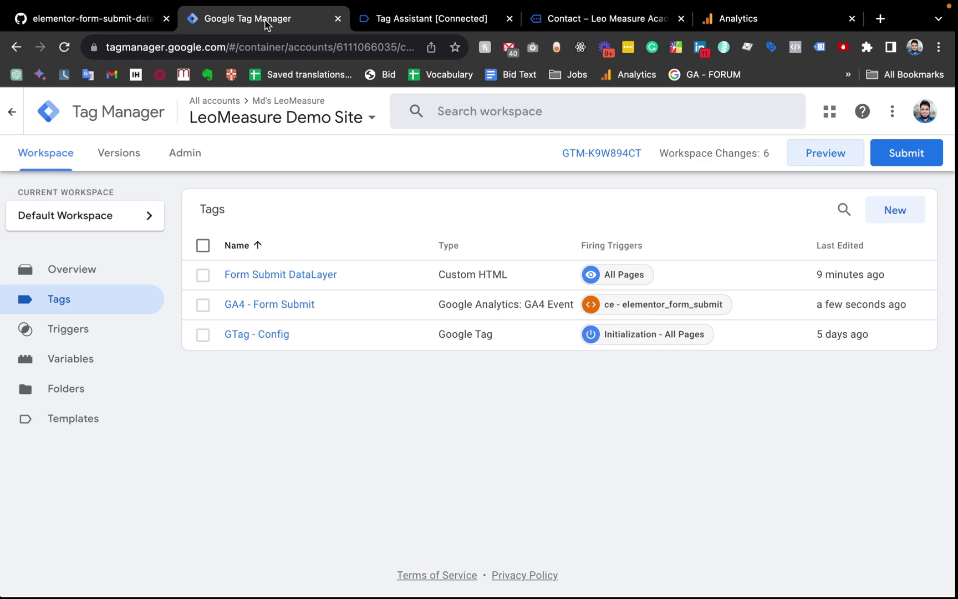
Step: Glance at the Contact page, then view Tag Assistant's summary showing GA4 - Form Submit fired twice
click(432, 20)
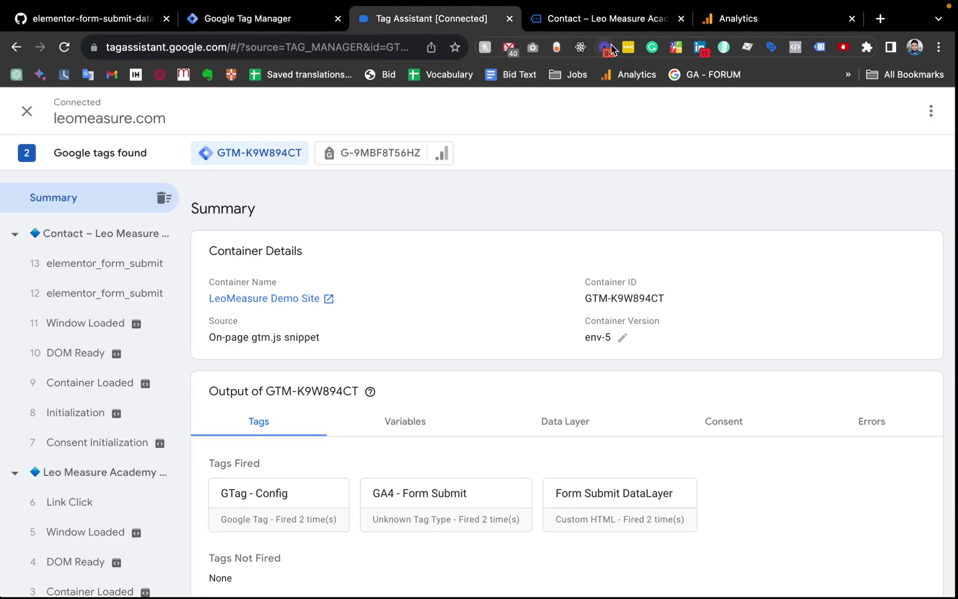
click(587, 25)
scroll(425, 288, up, 6)
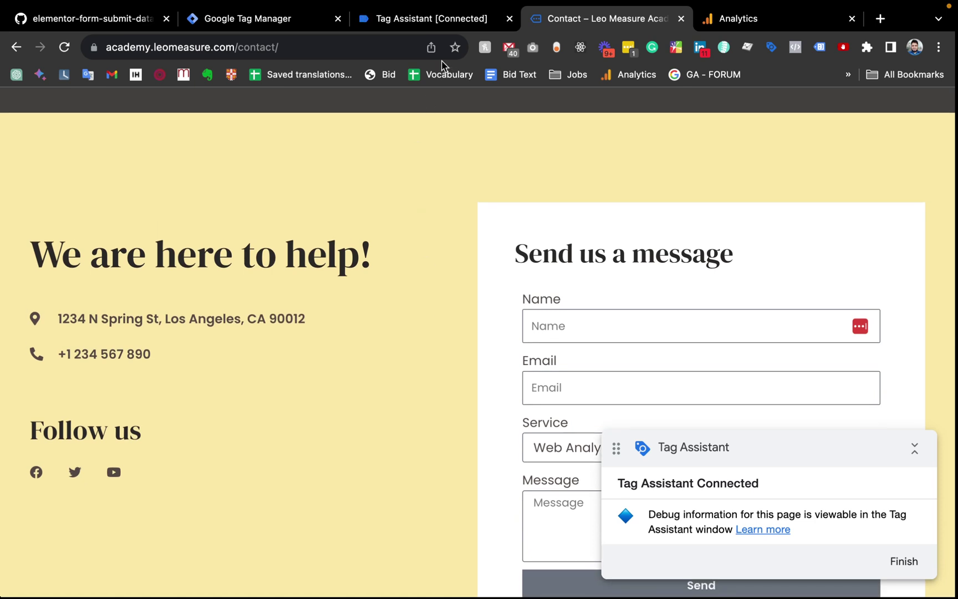
click(418, 21)
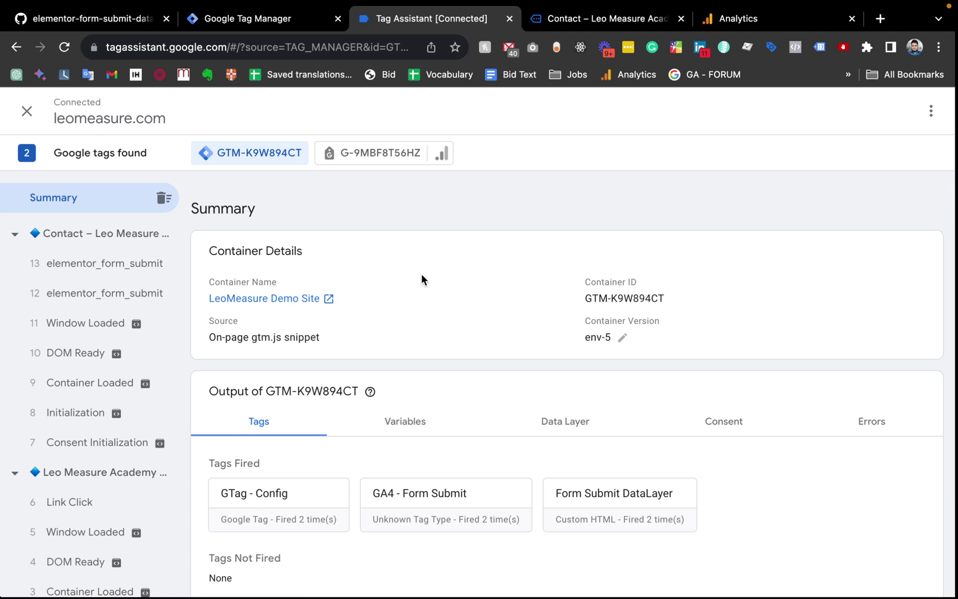
scroll(422, 277, down, 1)
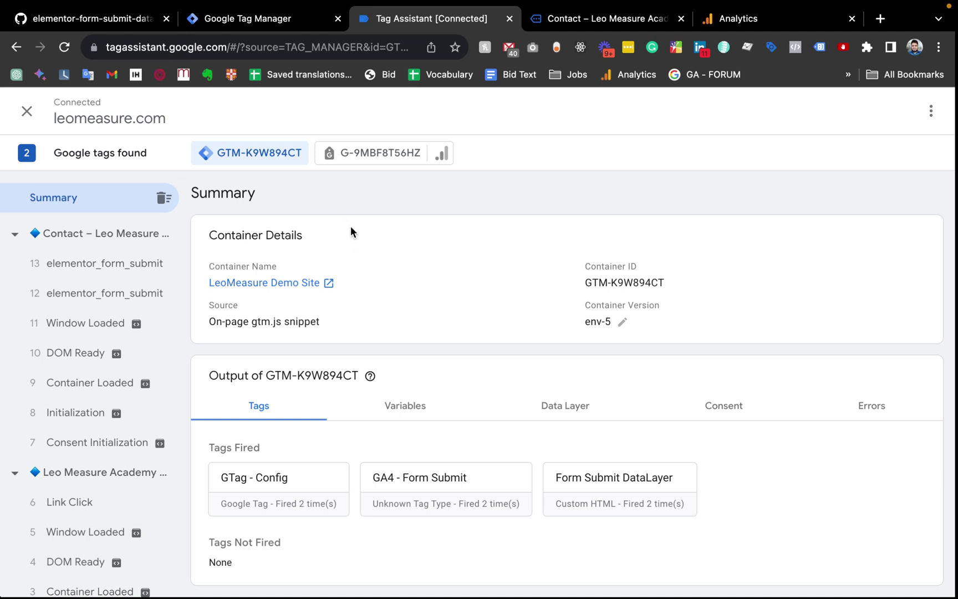
Step: View the elementor-form-submit.js code in the elementor-form-submit-datalayer GitHub repository
click(91, 18)
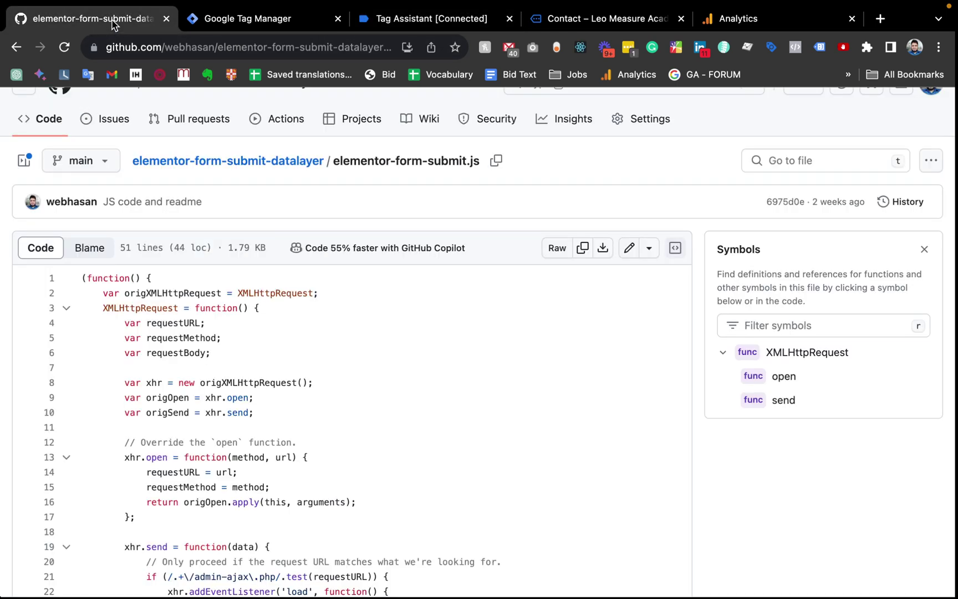
scroll(280, 340, up, 1)
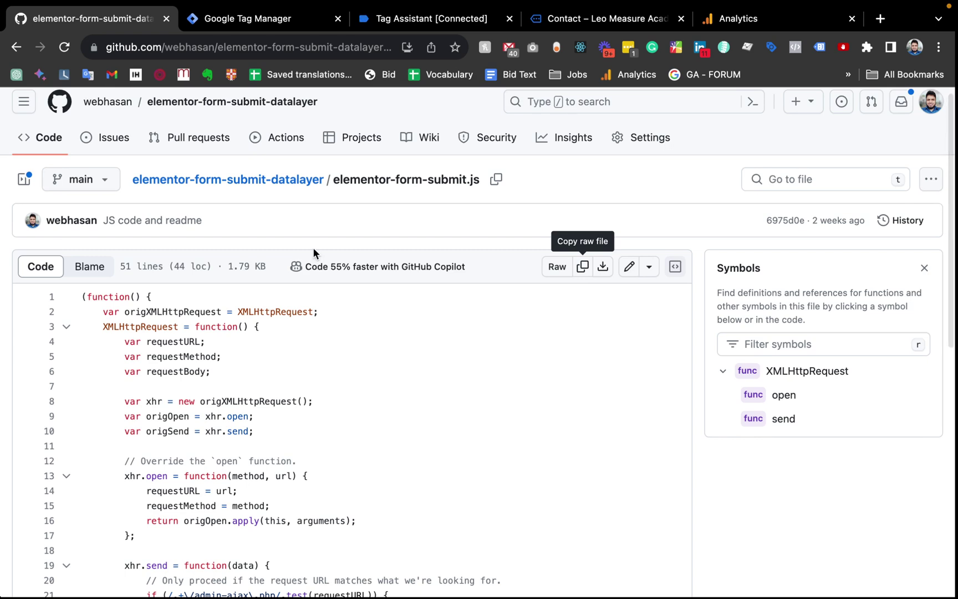
scroll(316, 250, down, 2)
click(203, 124)
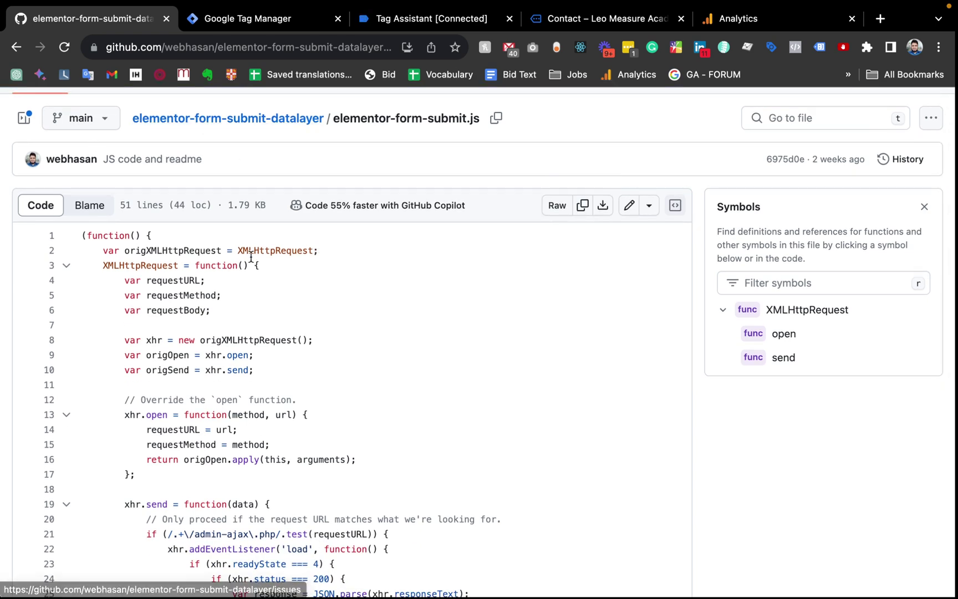
scroll(256, 312, down, 3)
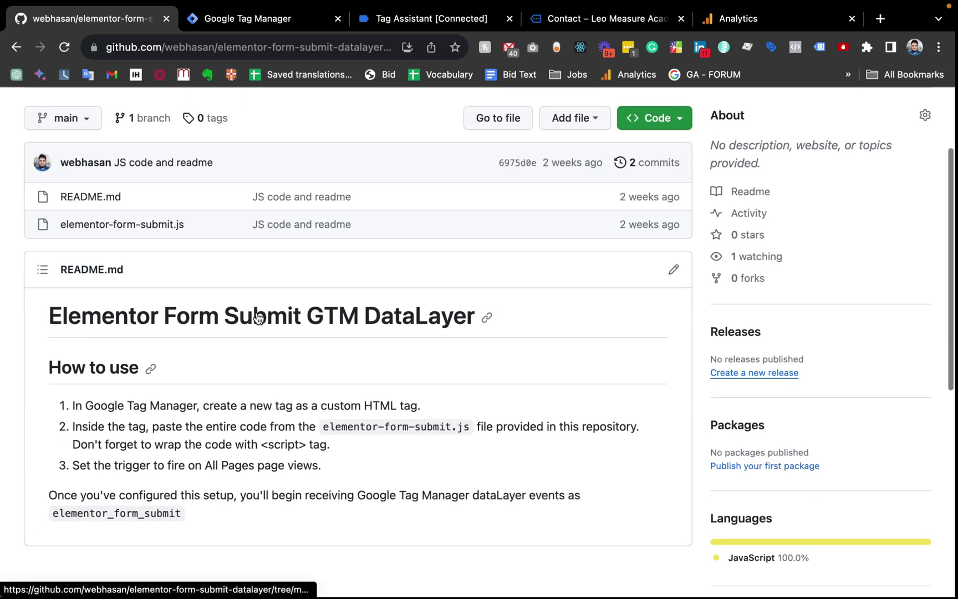
scroll(256, 312, up, 1)
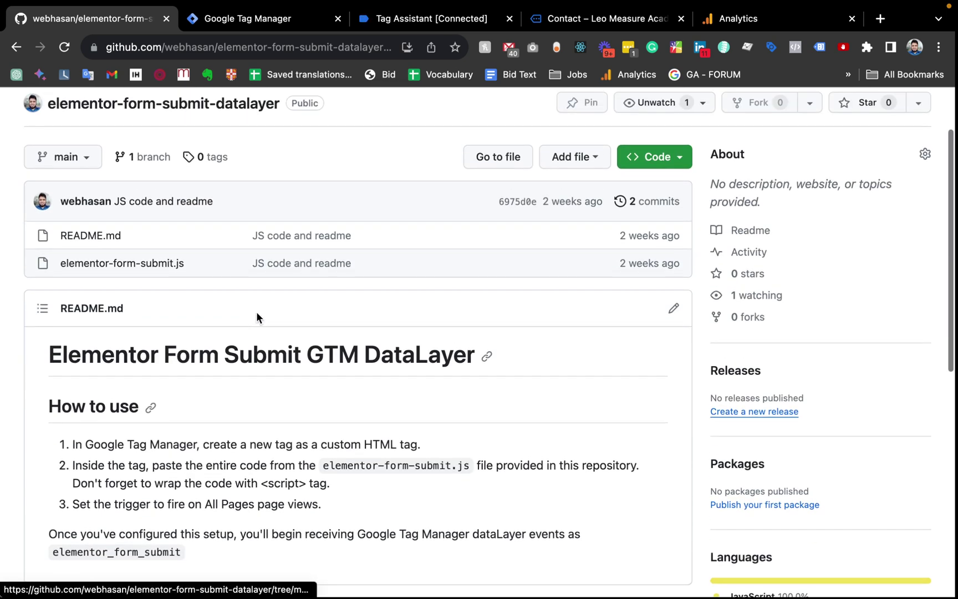
click(116, 265)
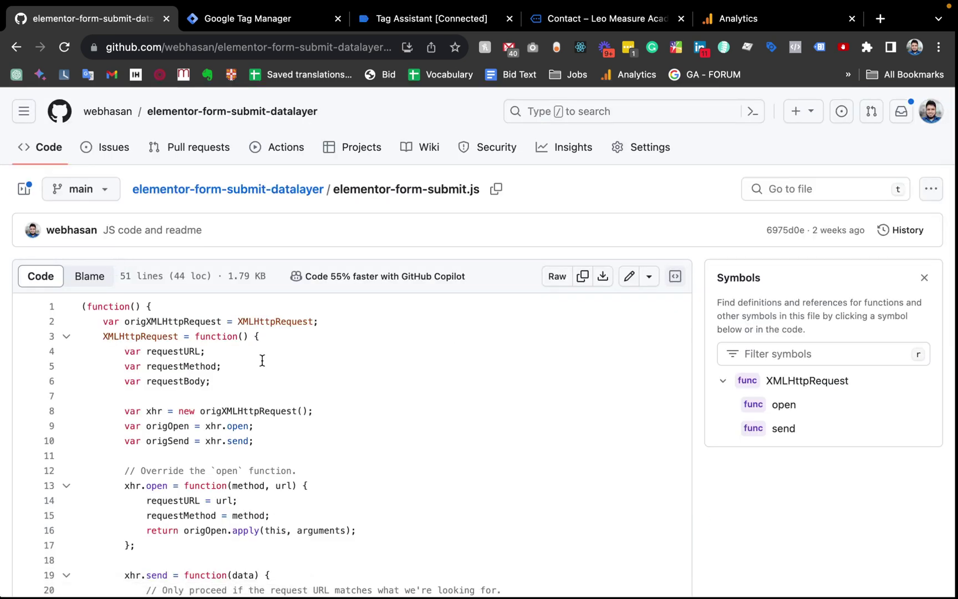
right_click(262, 359)
click(269, 22)
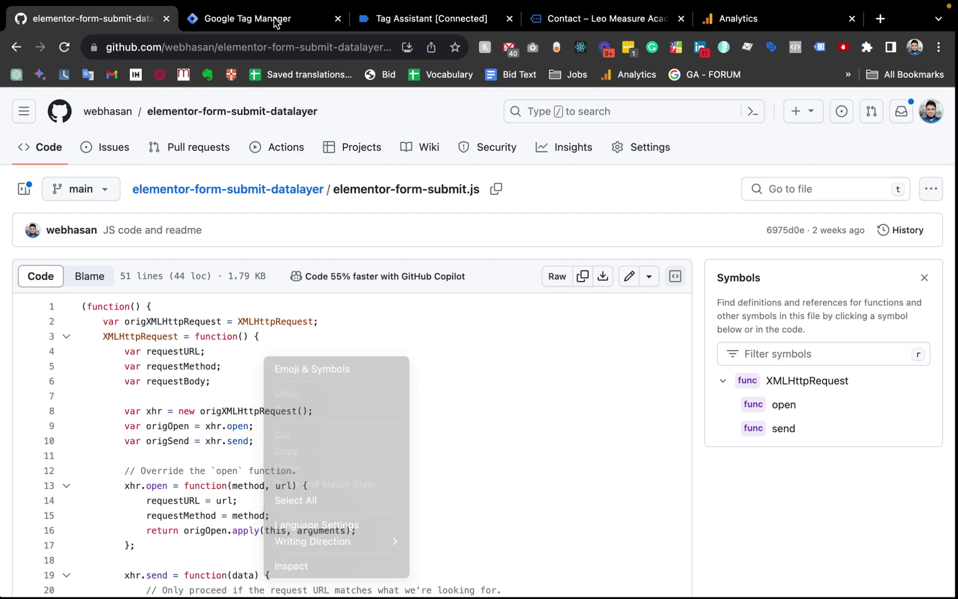
click(269, 22)
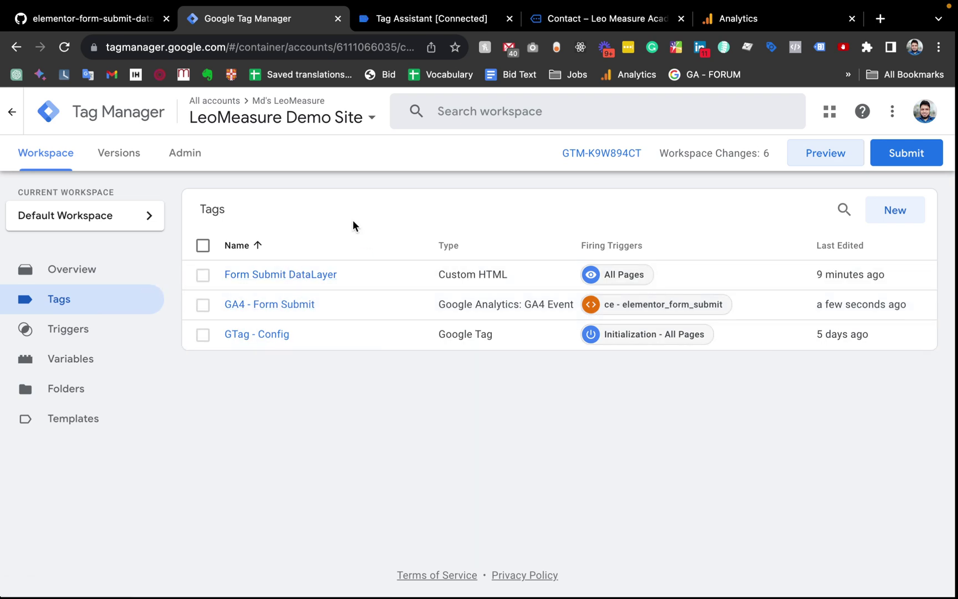
click(300, 279)
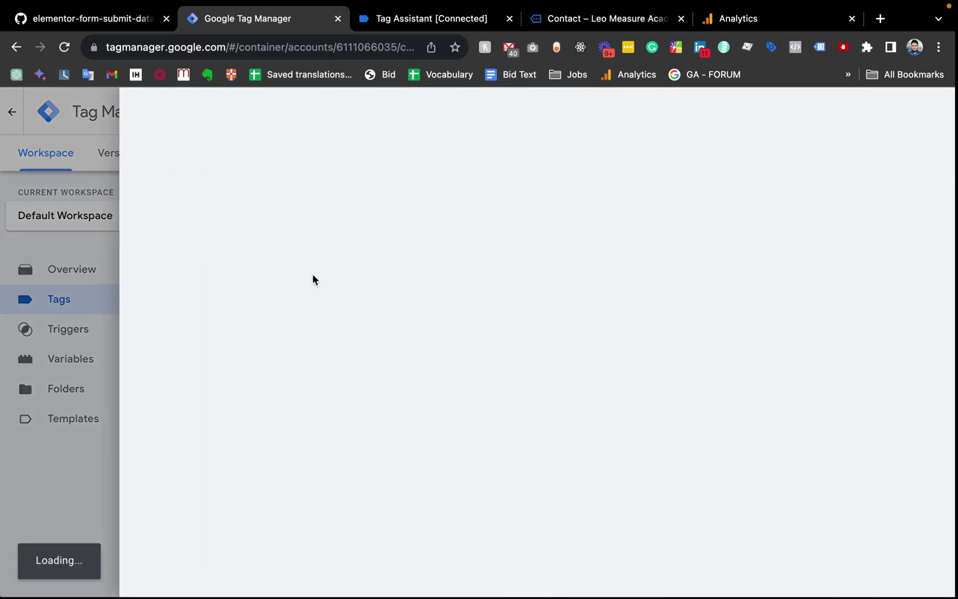
scroll(342, 467, down, 1)
scroll(342, 467, down, 2)
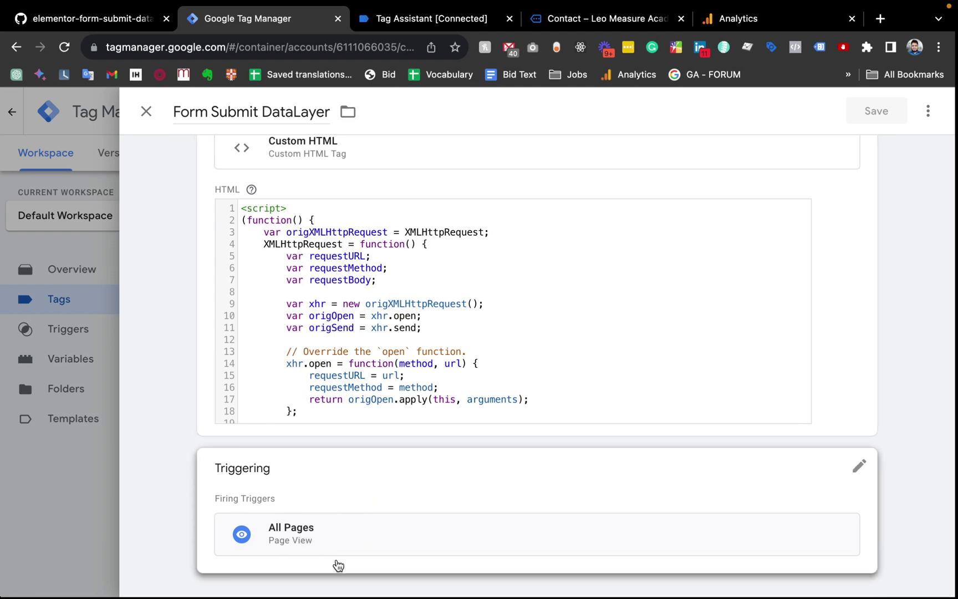
click(74, 487)
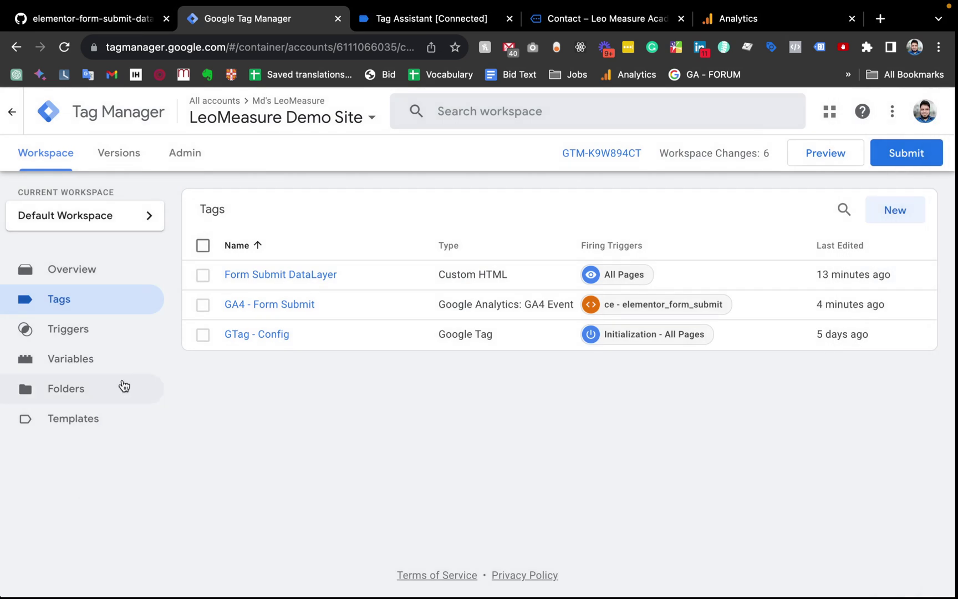
click(70, 368)
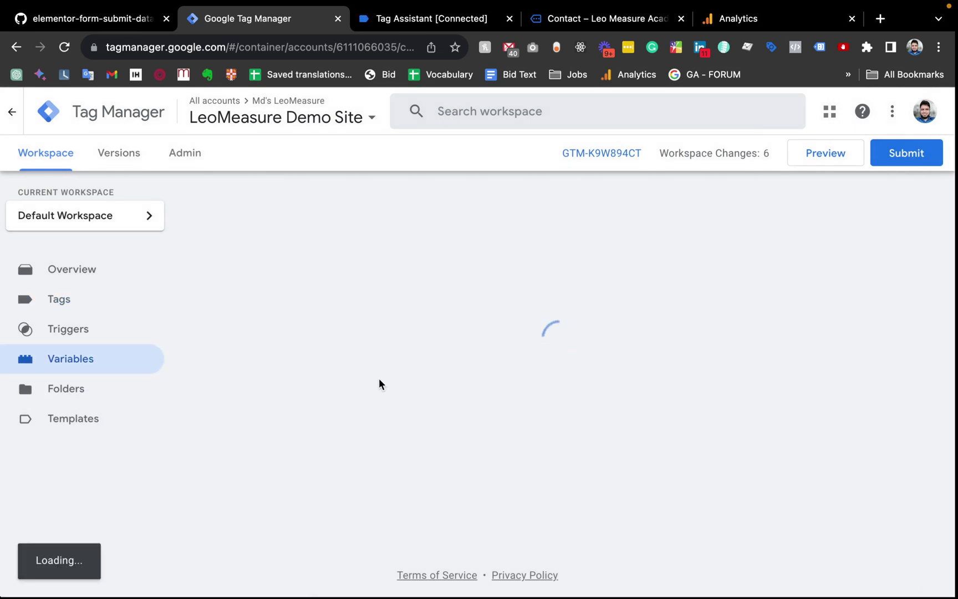
scroll(379, 382, down, 2)
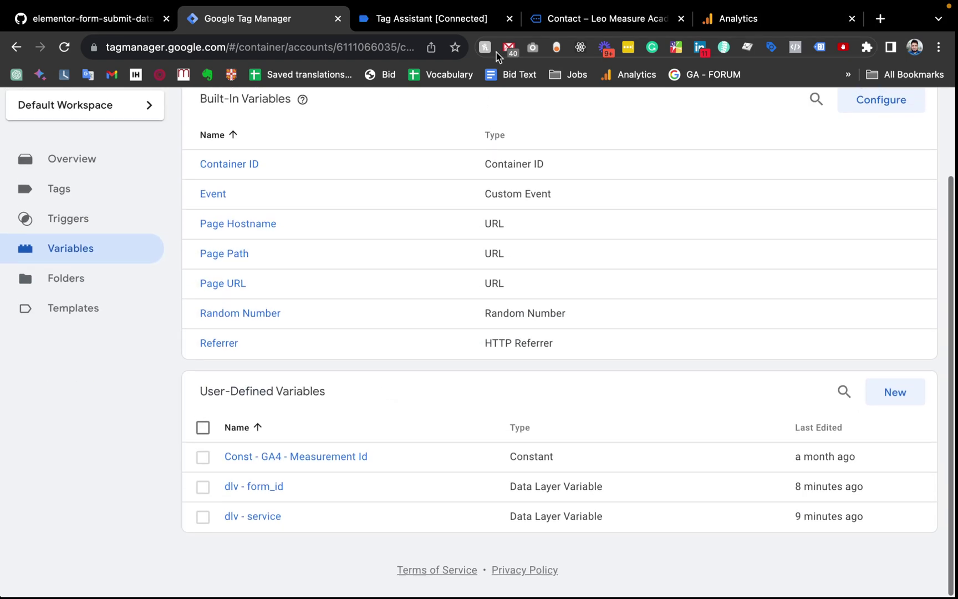
click(587, 18)
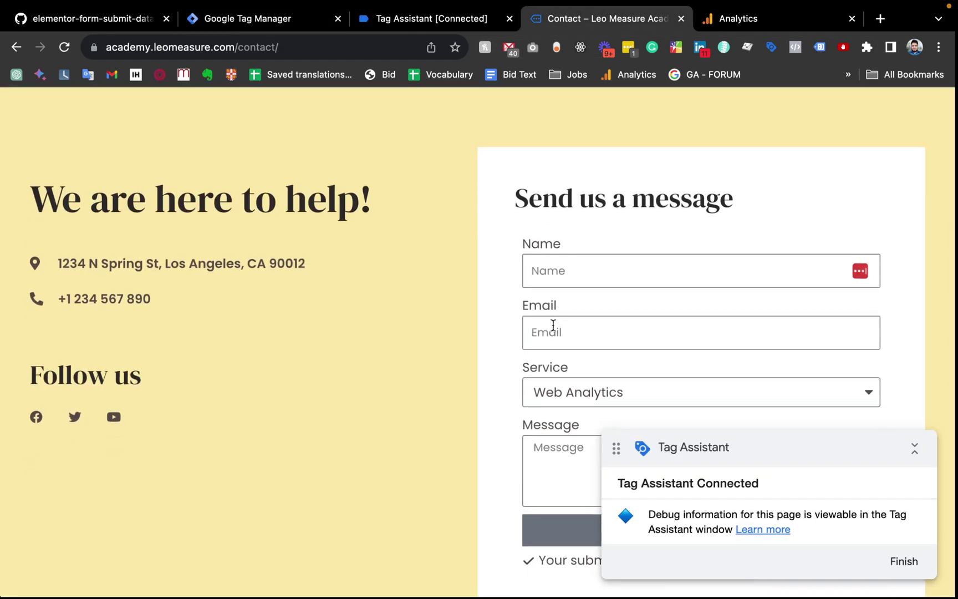
scroll(552, 325, down, 1)
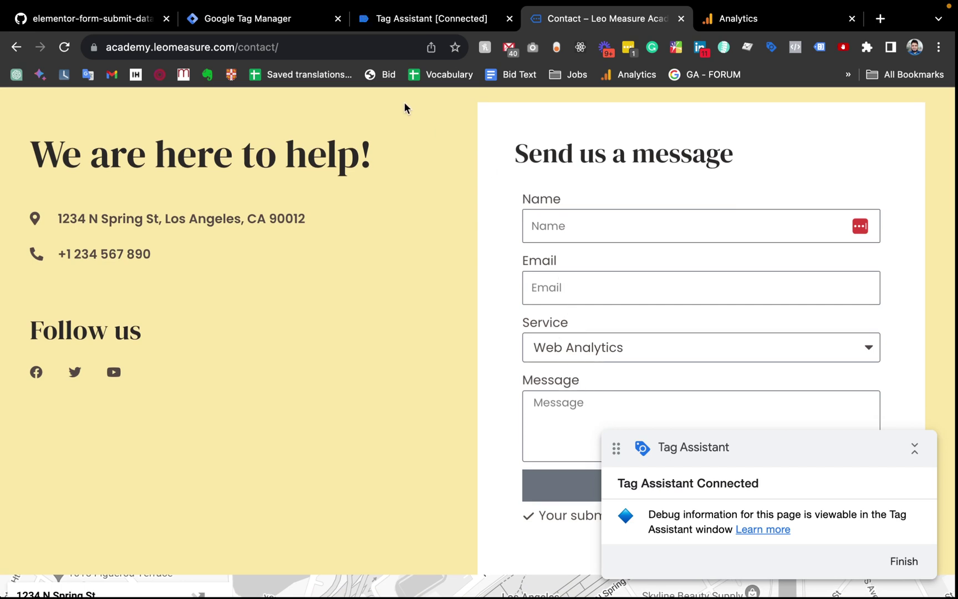
click(261, 20)
scroll(306, 442, up, 2)
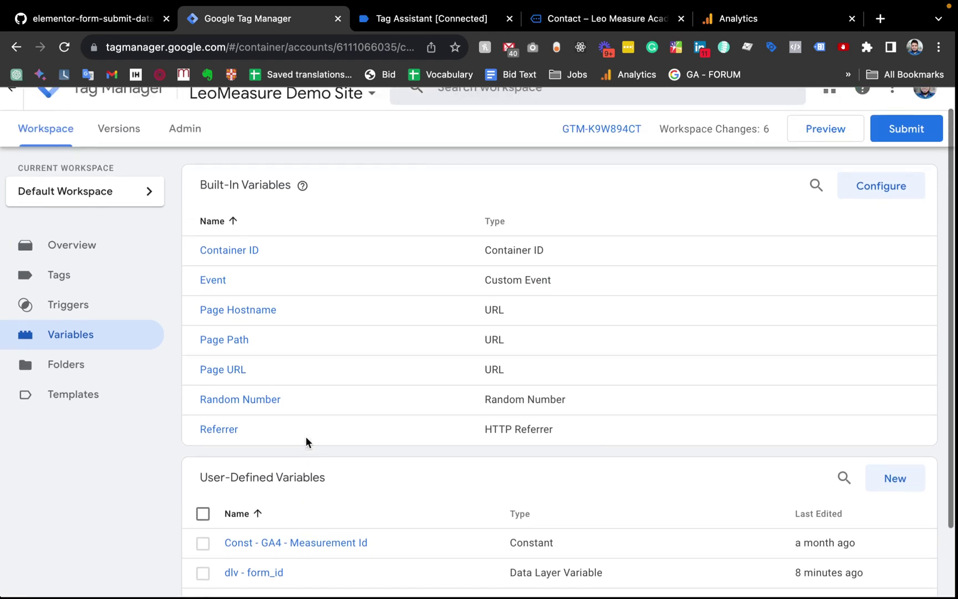
click(78, 280)
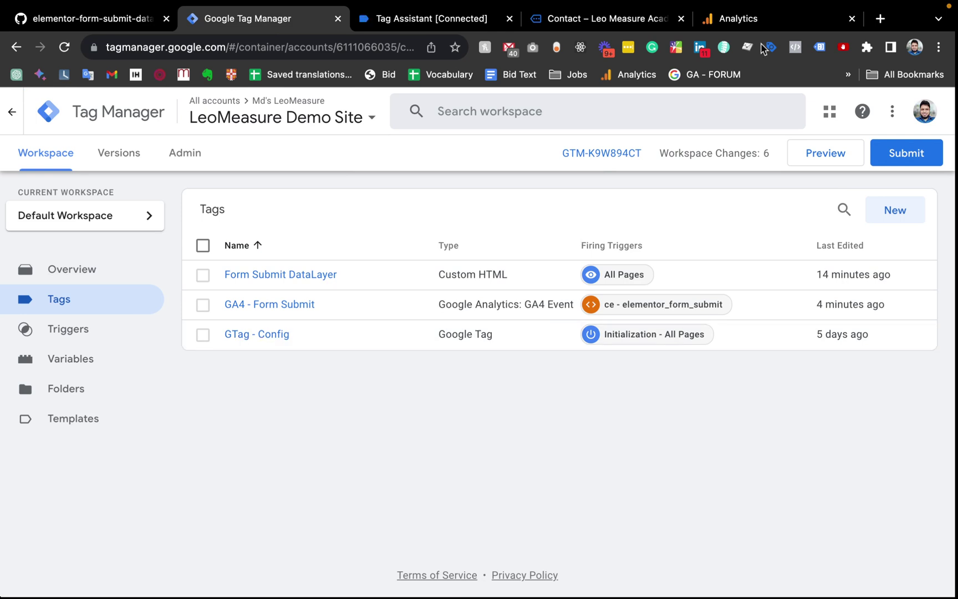
click(300, 313)
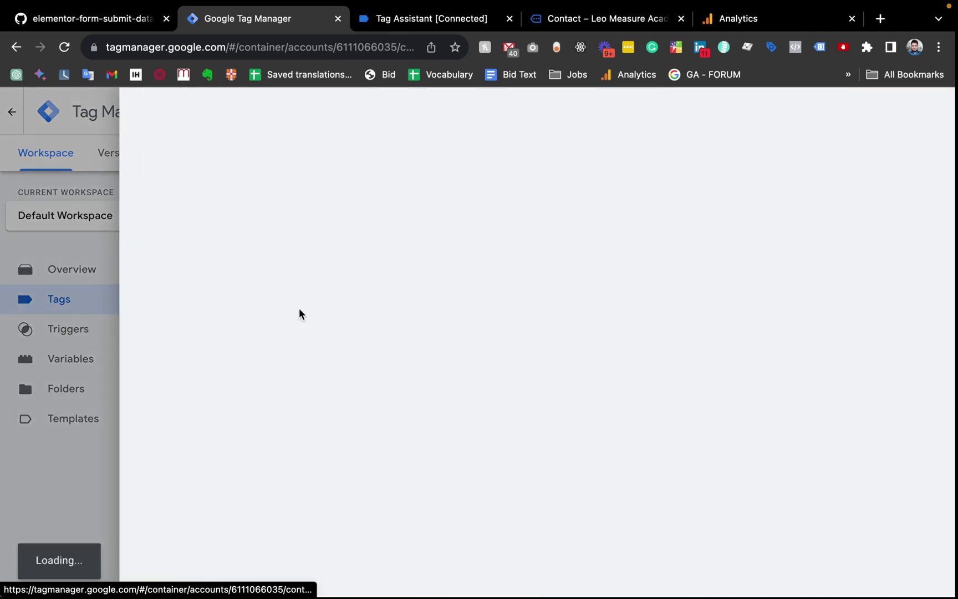
scroll(441, 482, down, 4)
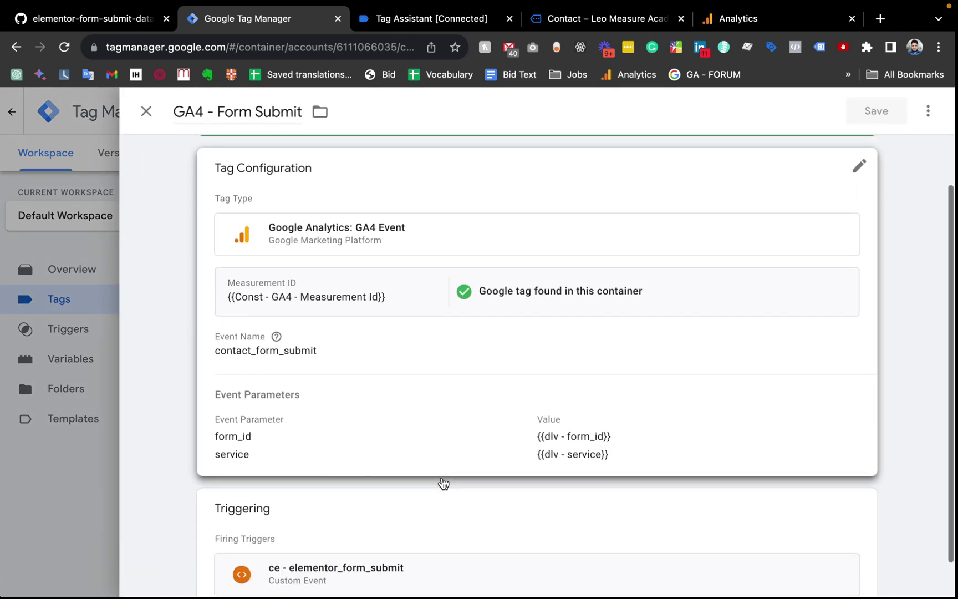
click(345, 387)
scroll(342, 385, down, 4)
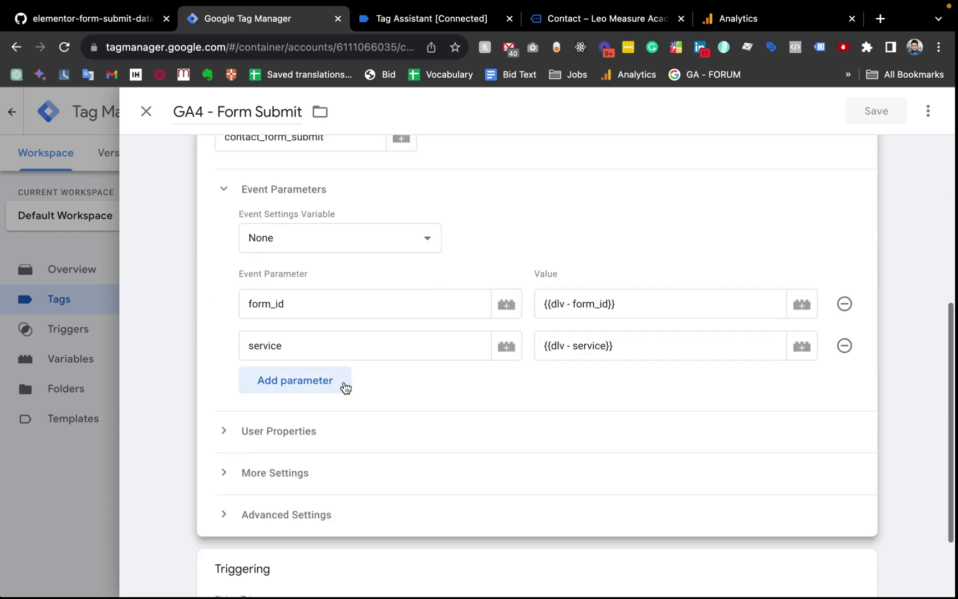
double_click(265, 305)
double_click(300, 345)
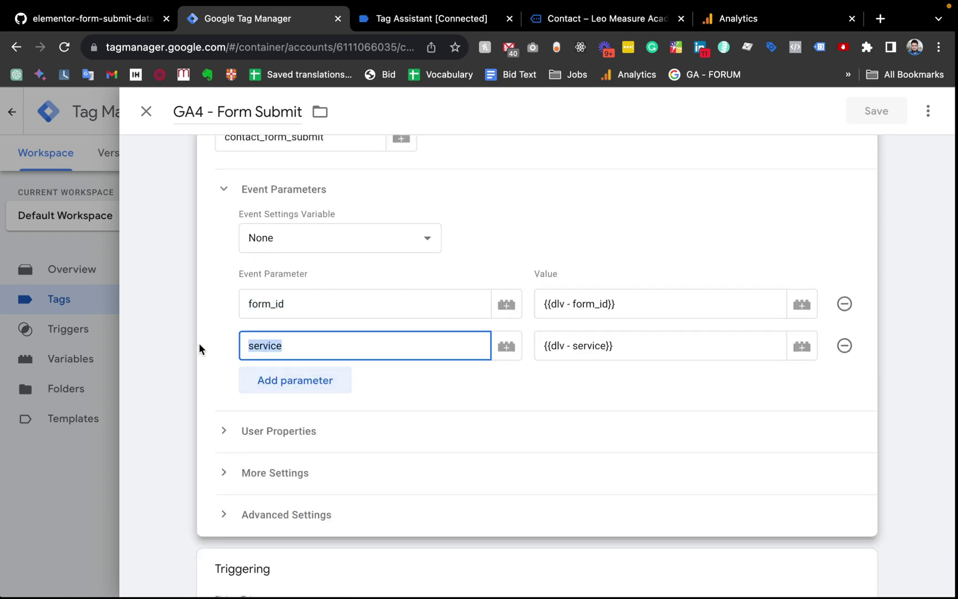
scroll(365, 316, down, 4)
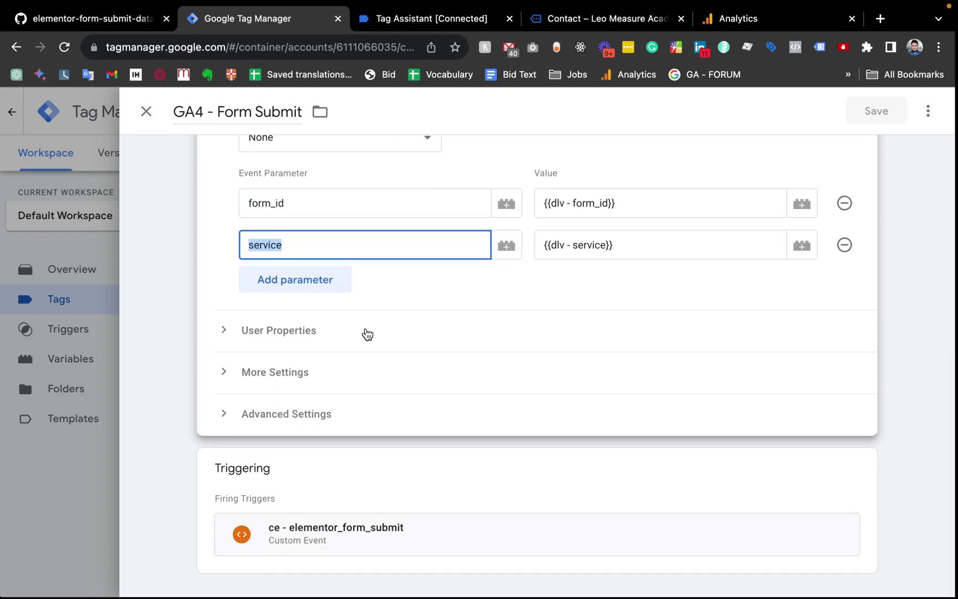
click(668, 540)
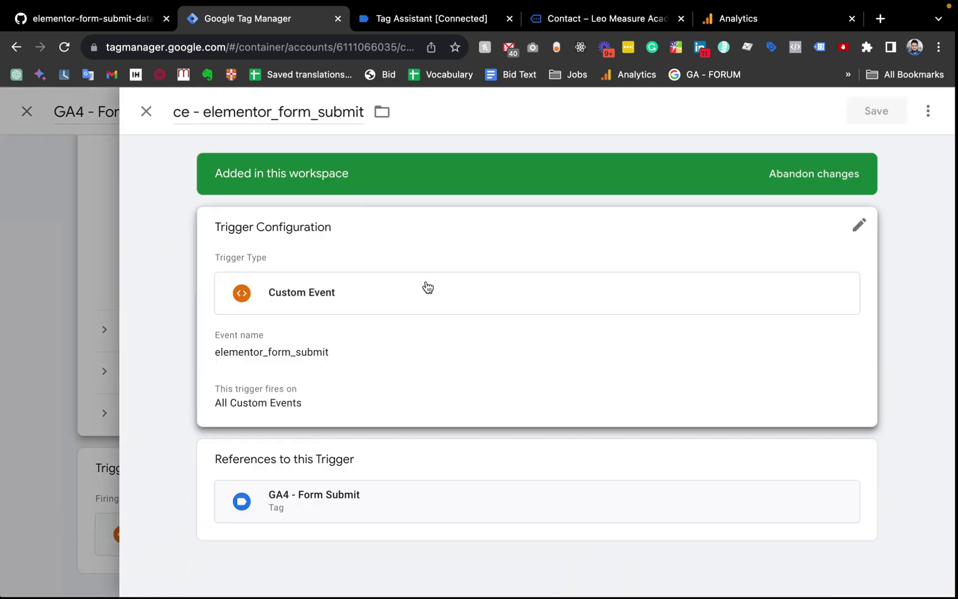
click(416, 298)
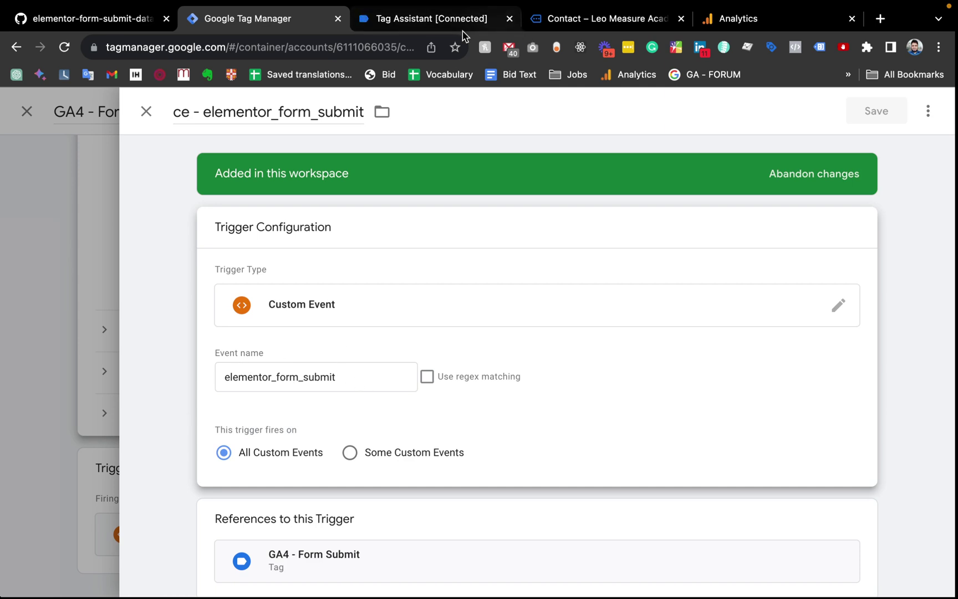
click(419, 19)
click(113, 265)
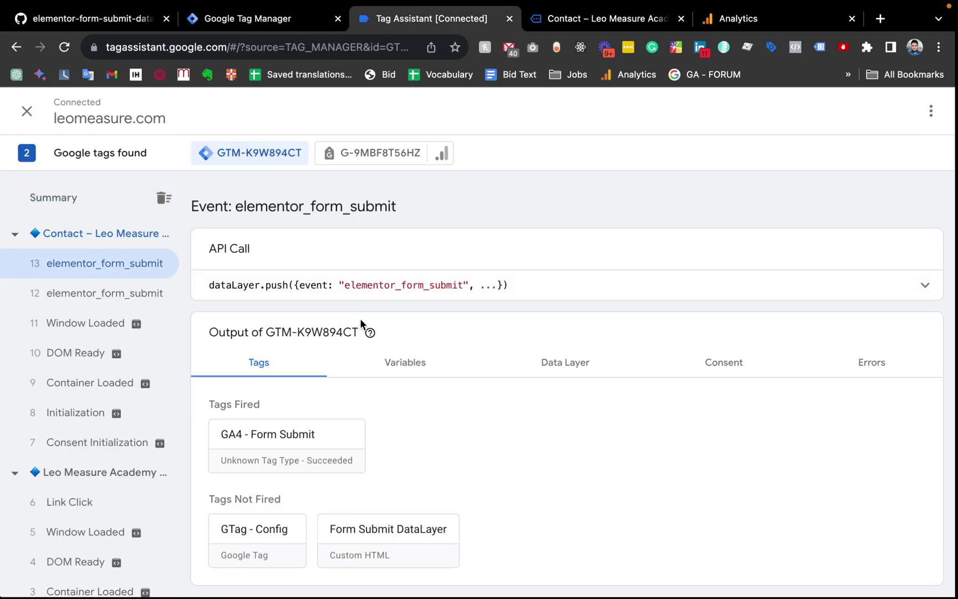
click(729, 282)
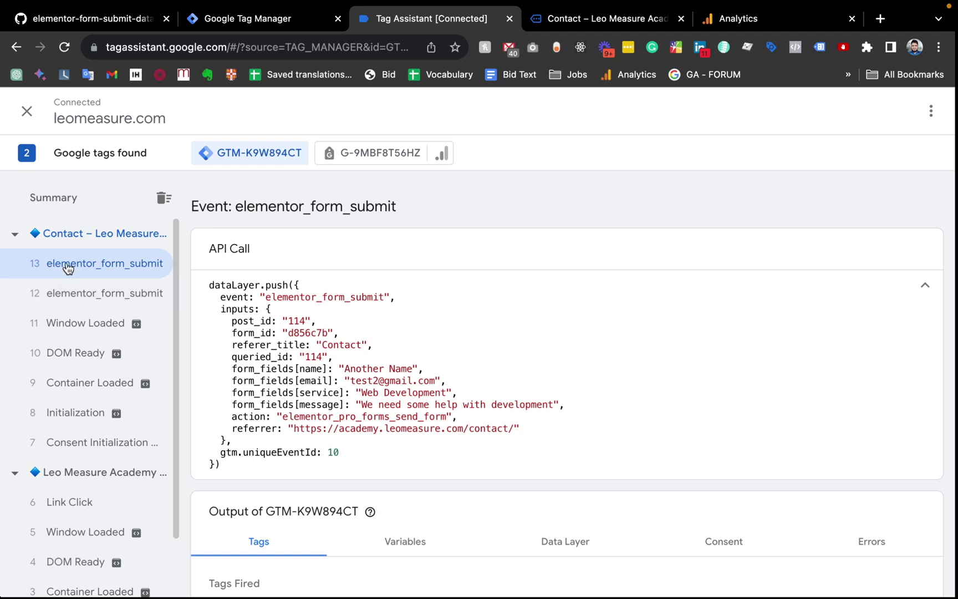
click(226, 20)
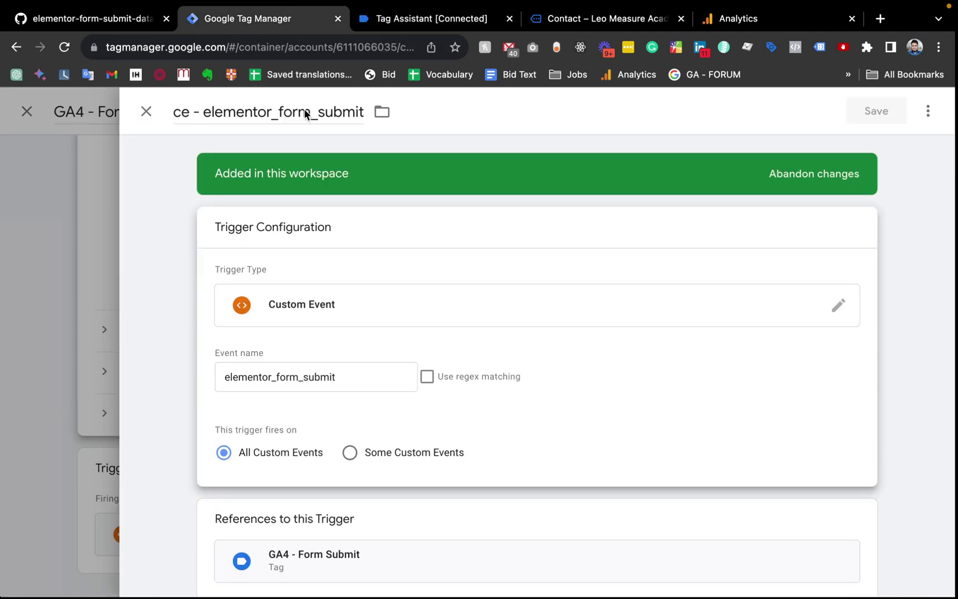
click(49, 280)
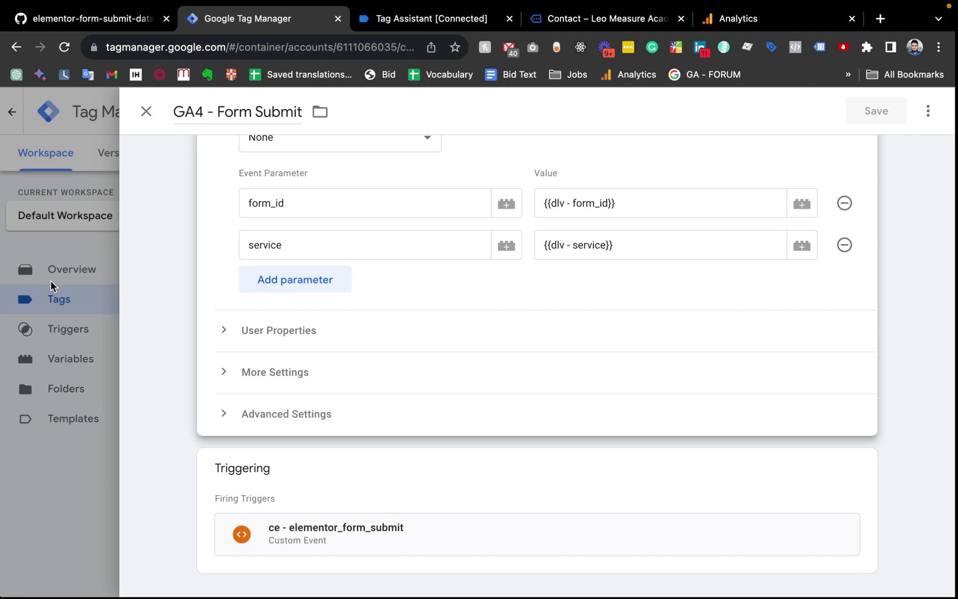
click(50, 280)
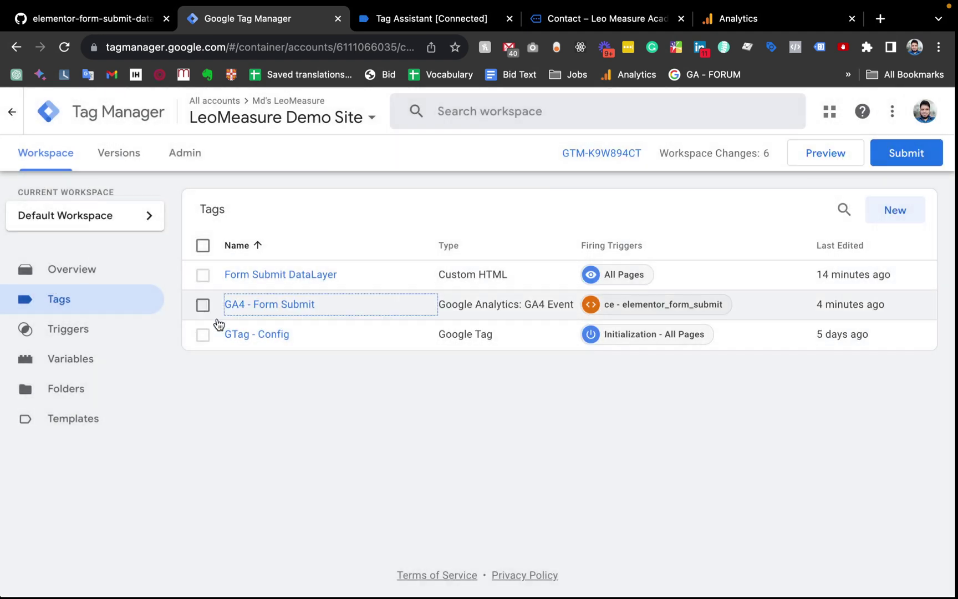